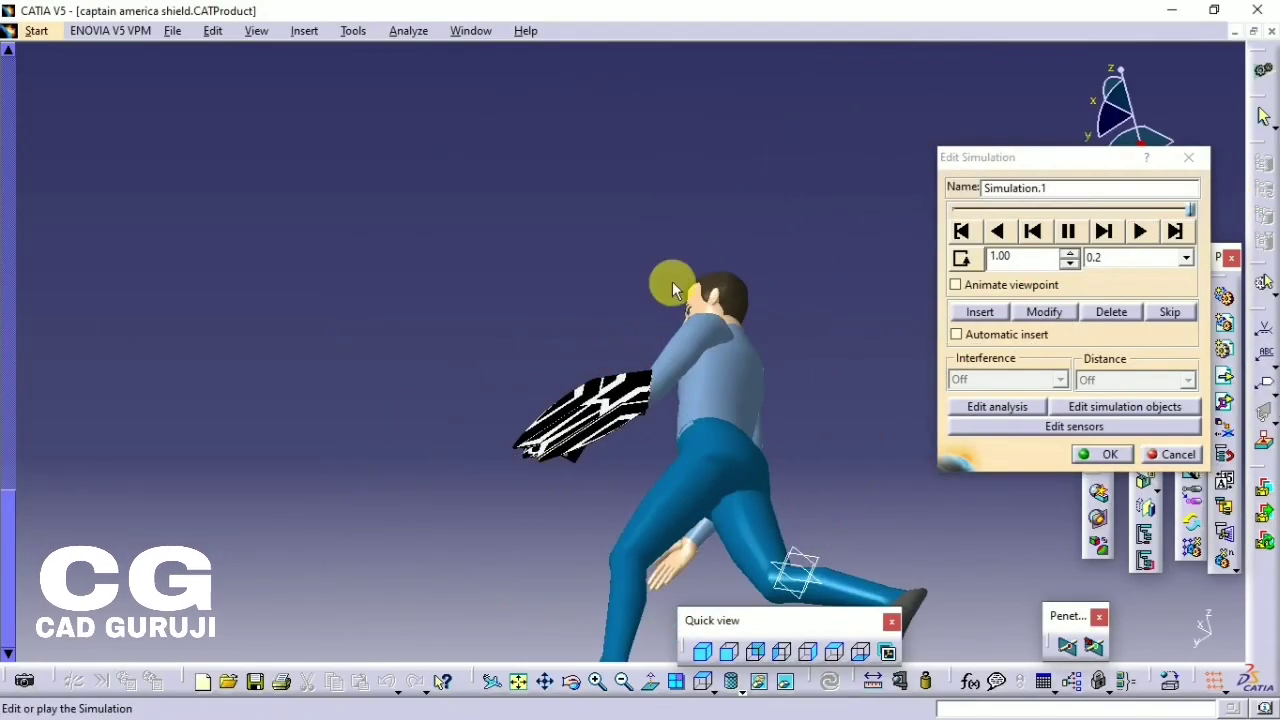
middle_click_drag(806, 195, 668, 373)
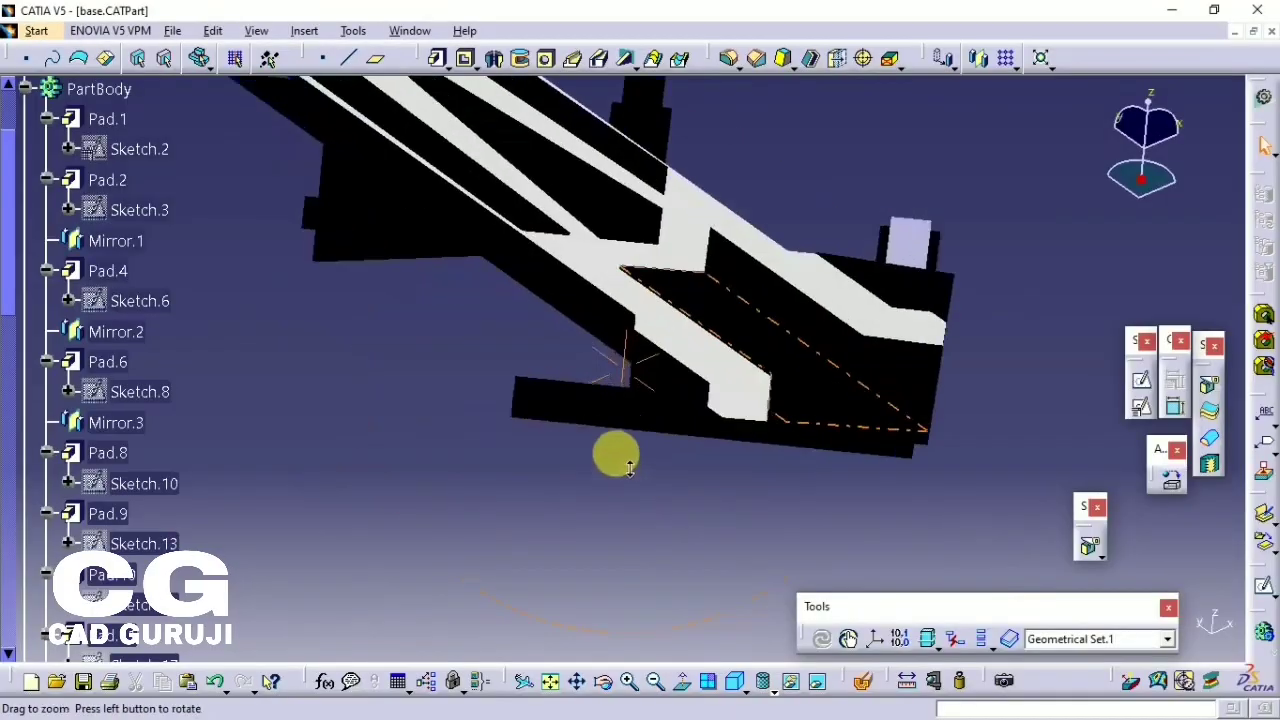
- Review the definition of Pad.1 in the shield's base part
middle_click_drag(614, 451, 945, 645)
middle_click_drag(662, 548, 424, 503)
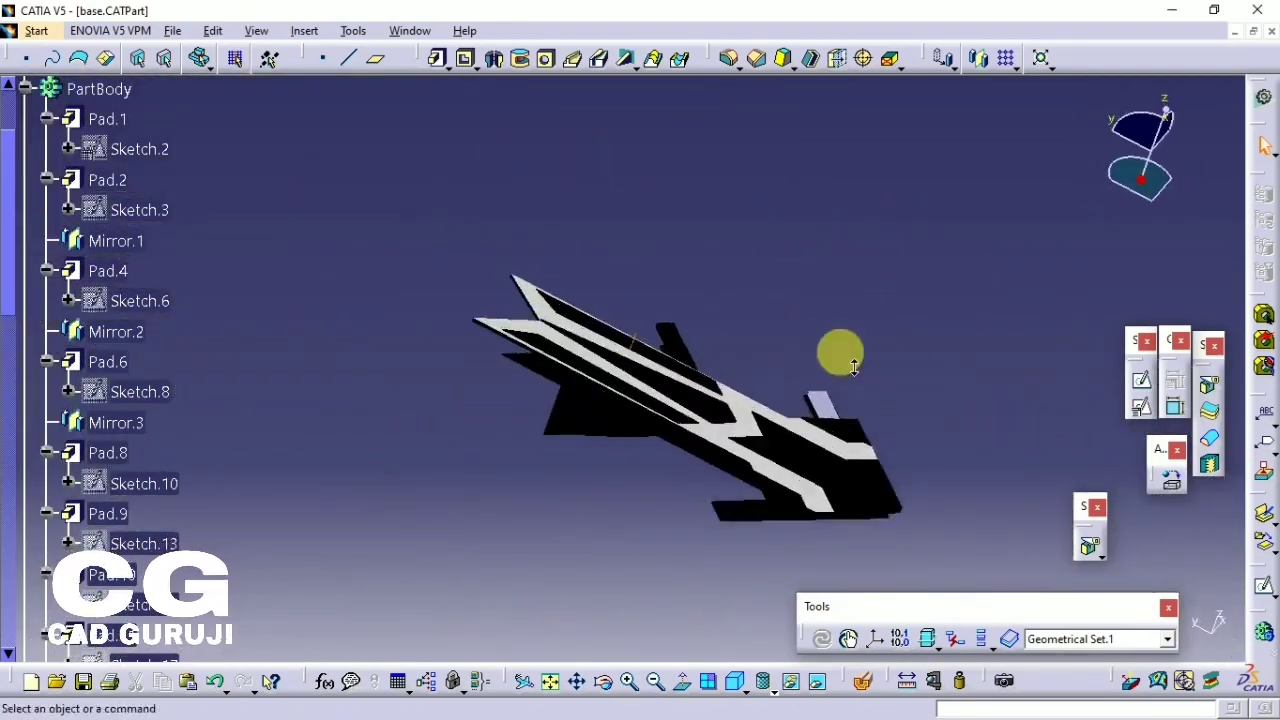
middle_click_drag(853, 398, 693, 291)
double_click(233, 237)
mouse_move(243, 234)
middle_mouse_down()
mouse_move(309, 286)
mouse_move(466, 171)
middle_mouse_up()
left_click(815, 476)
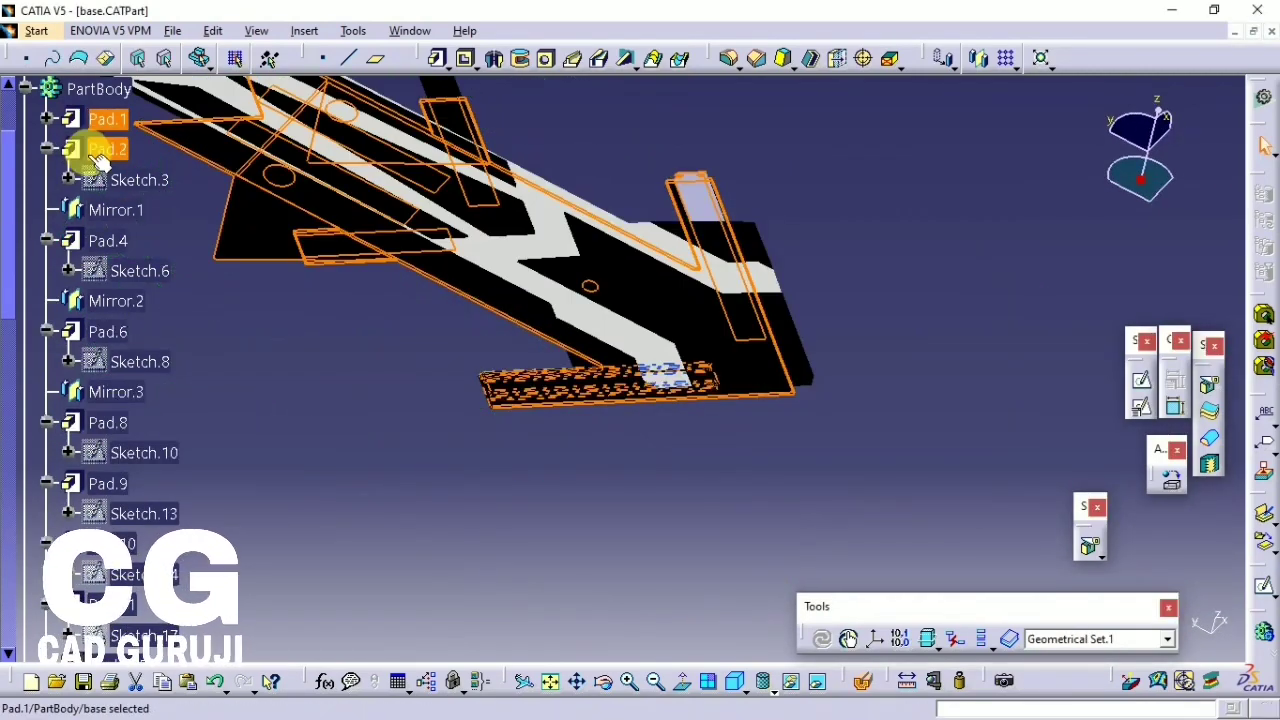
- Review the definitions of Pad.2 and Mirror.1 in the base part
double_click(107, 148)
middle_click_drag(206, 294, 453, 340)
left_click(815, 476)
double_click(114, 180)
left_click(1213, 545)
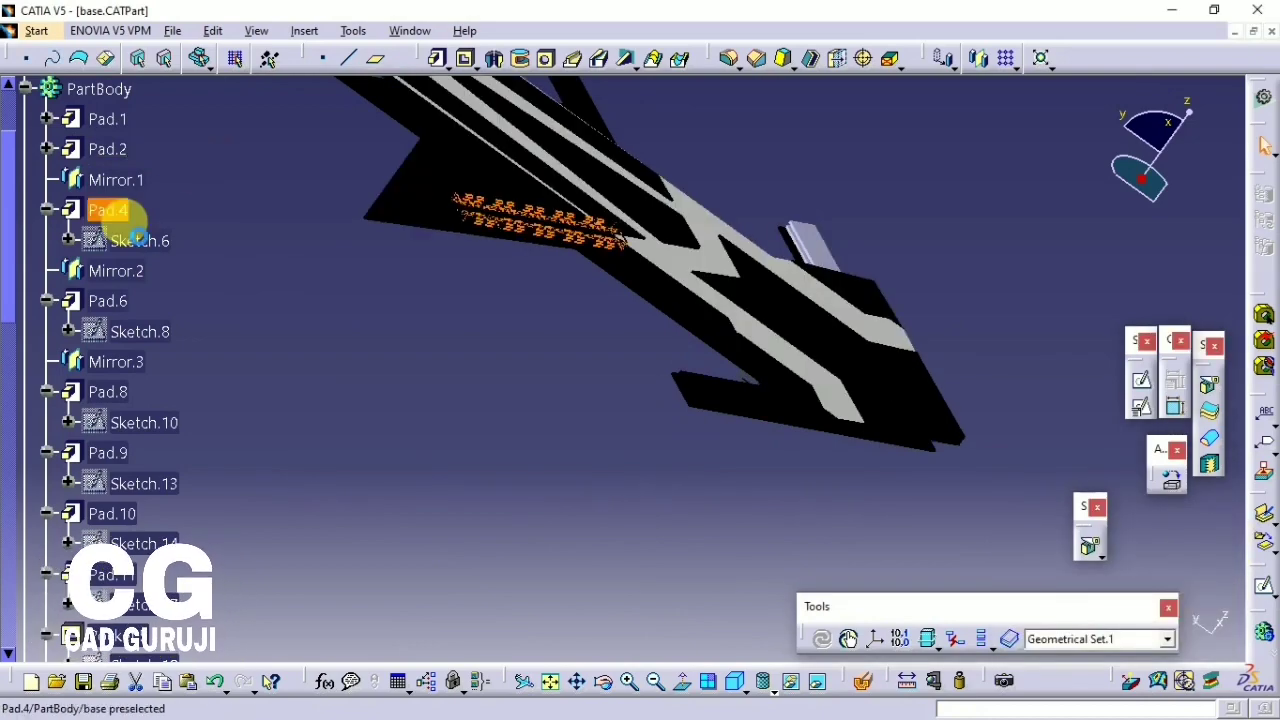
- Review the limits and profile of Pad.4 in the base part
double_click(118, 212)
mouse_move(449, 286)
middle_mouse_down()
mouse_move(551, 354)
mouse_move(463, 366)
mouse_move(596, 312)
mouse_move(517, 294)
mouse_move(443, 246)
mouse_move(329, 451)
mouse_move(393, 301)
mouse_move(506, 383)
mouse_move(517, 366)
mouse_move(326, 337)
mouse_move(377, 391)
mouse_move(366, 360)
mouse_move(377, 423)
mouse_move(305, 420)
middle_mouse_up()
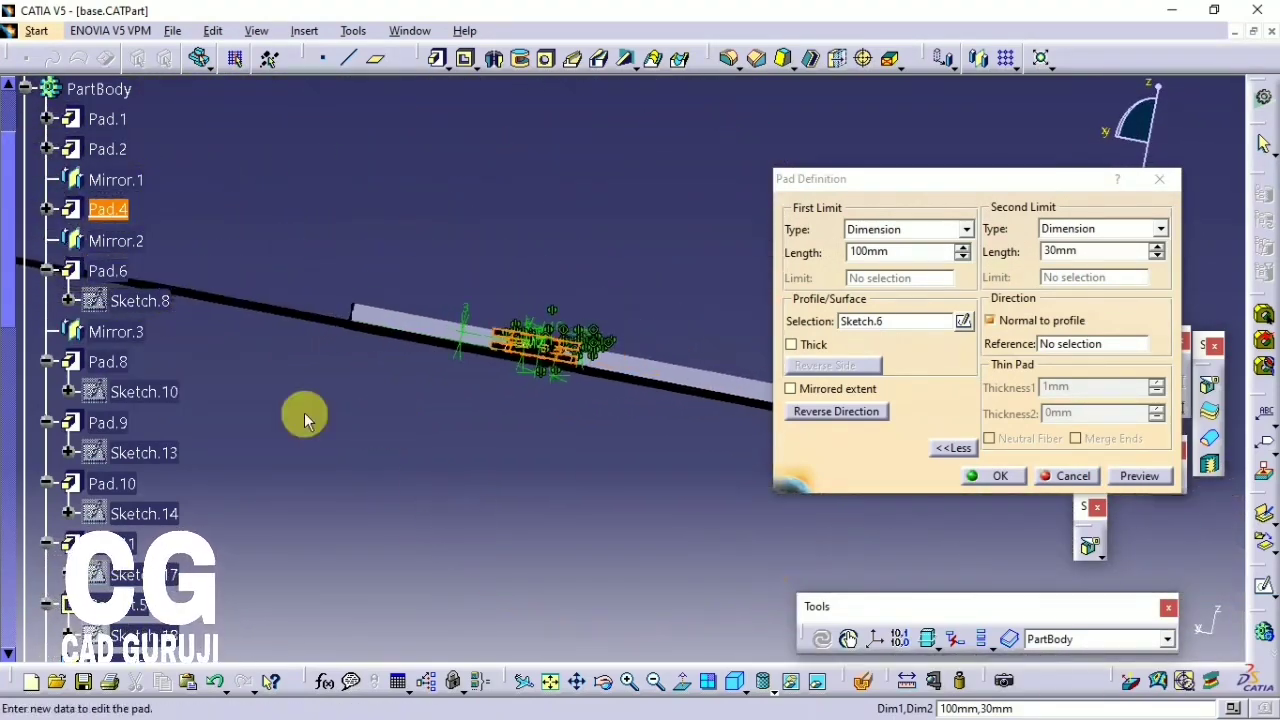
left_click(1159, 179)
- Review the definition of Pad.9, the arrow-shaped plate of the base part
middle_click_drag(131, 269, 429, 291)
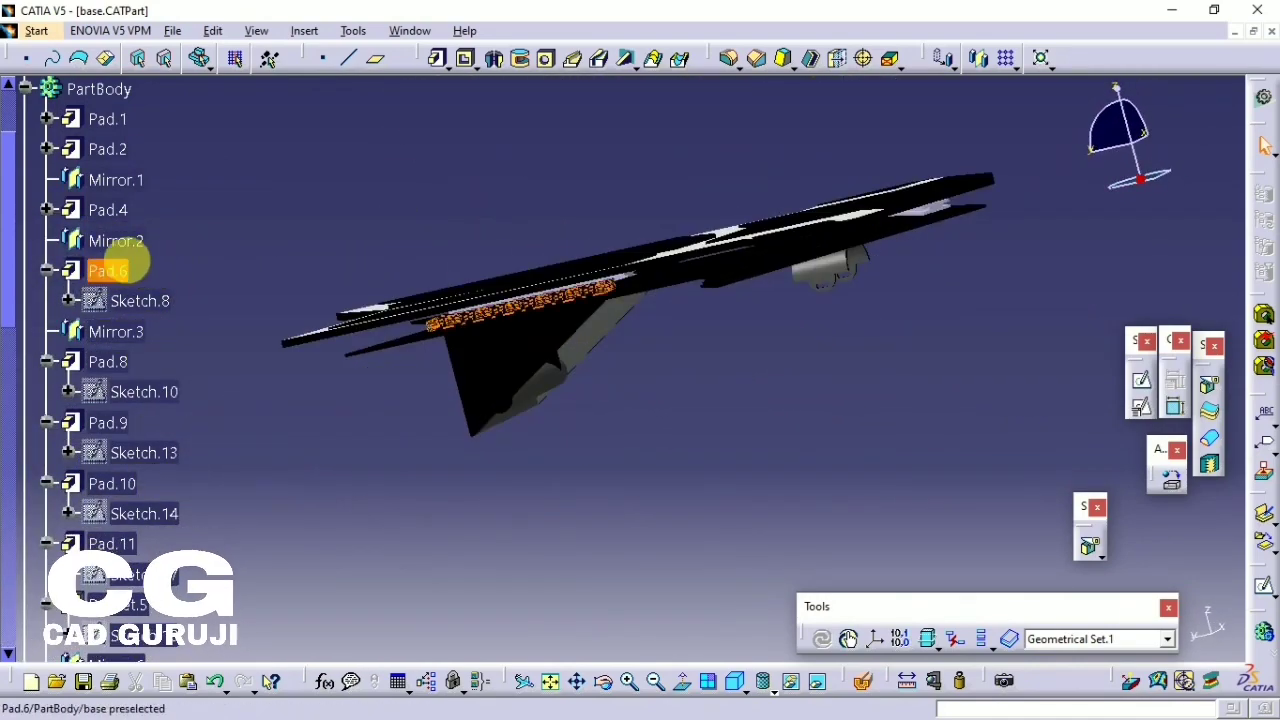
left_click(107, 423)
middle_click_drag(680, 330, 736, 348)
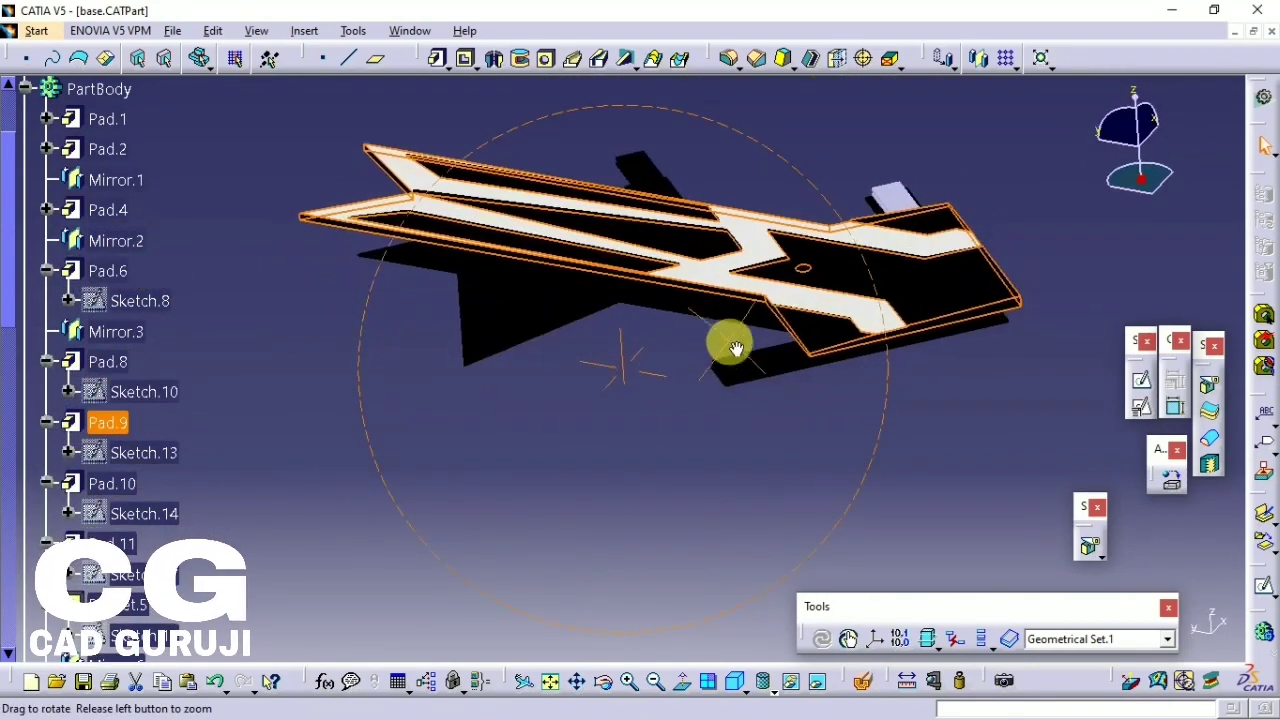
double_click(107, 421)
mouse_move(391, 380)
middle_mouse_down()
mouse_move(294, 329)
mouse_move(395, 380)
middle_mouse_up()
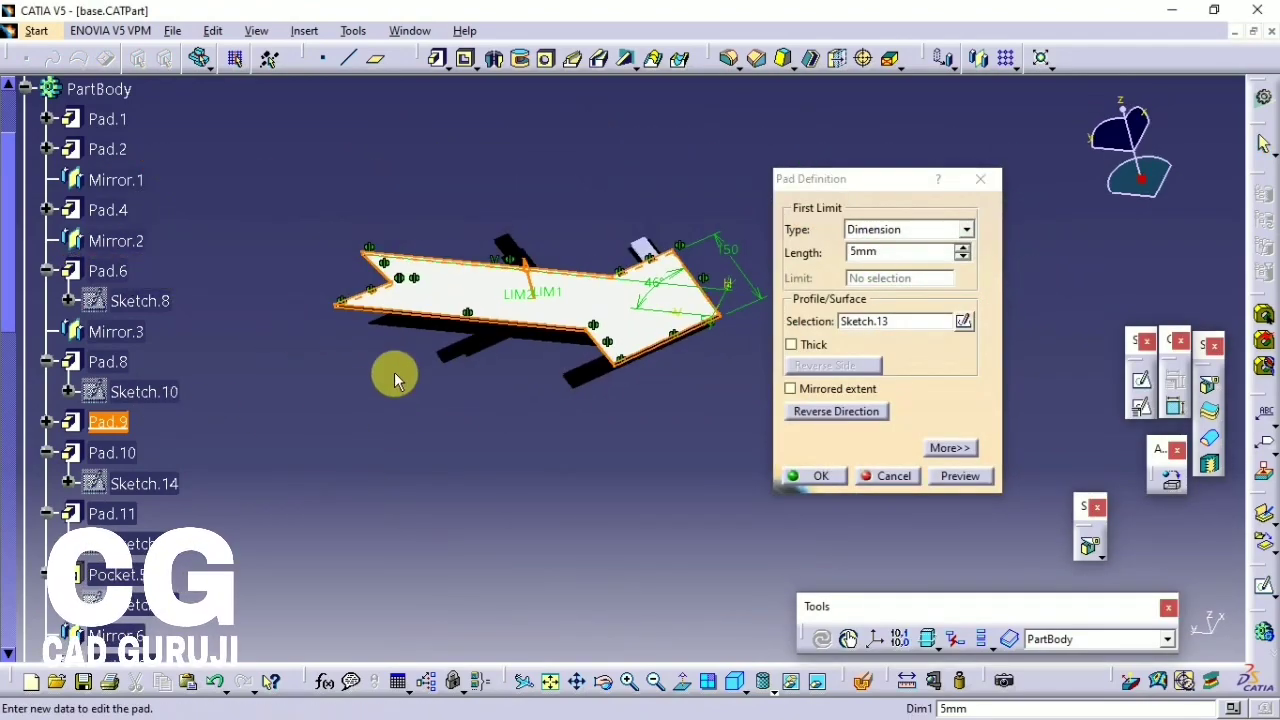
left_click(818, 478)
- Review the definitions of Pad.10 and Pad.11, which form the base part's surface pattern
double_click(112, 452)
mouse_move(249, 434)
middle_mouse_down()
mouse_move(551, 249)
mouse_move(690, 447)
mouse_move(477, 400)
middle_mouse_up()
key("Return")
double_click(112, 483)
mouse_move(449, 443)
middle_mouse_down()
mouse_move(428, 378)
mouse_move(400, 351)
mouse_move(572, 155)
middle_mouse_up()
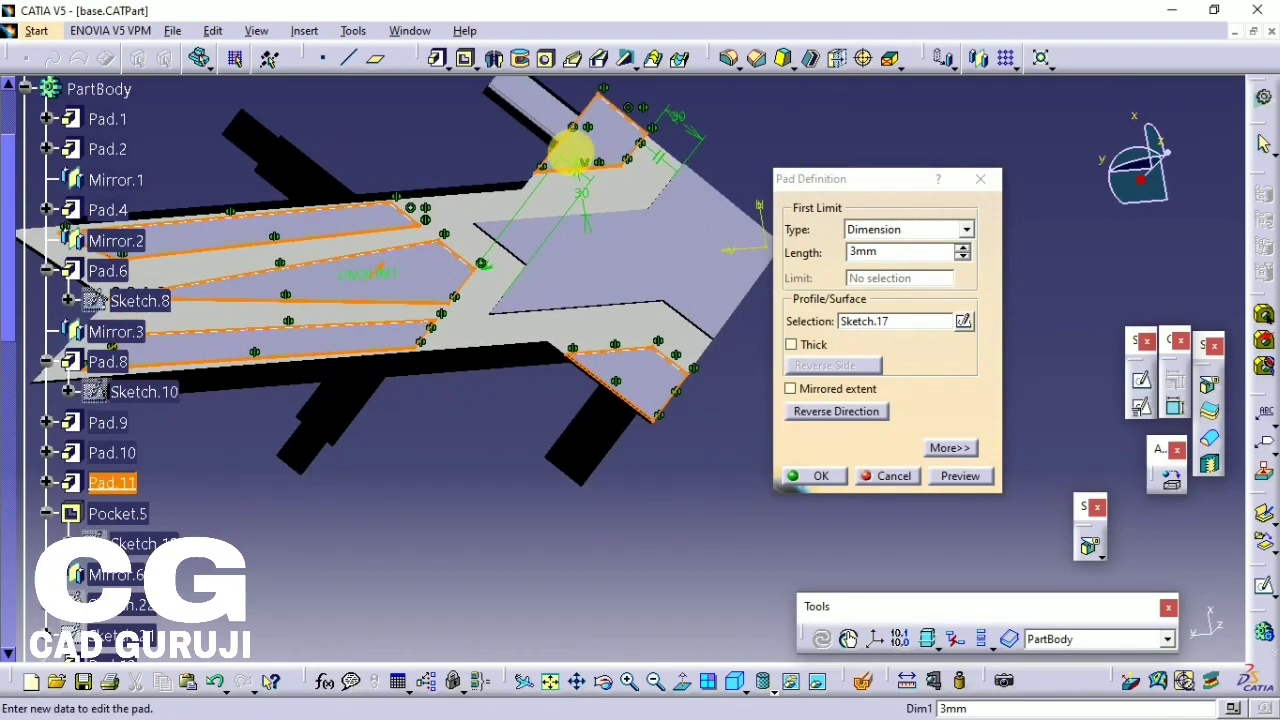
left_click(826, 478)
- Review the definition of Pocket.5 in the base part
left_click(118, 513)
middle_click_drag(143, 510, 309, 487)
double_click(143, 514)
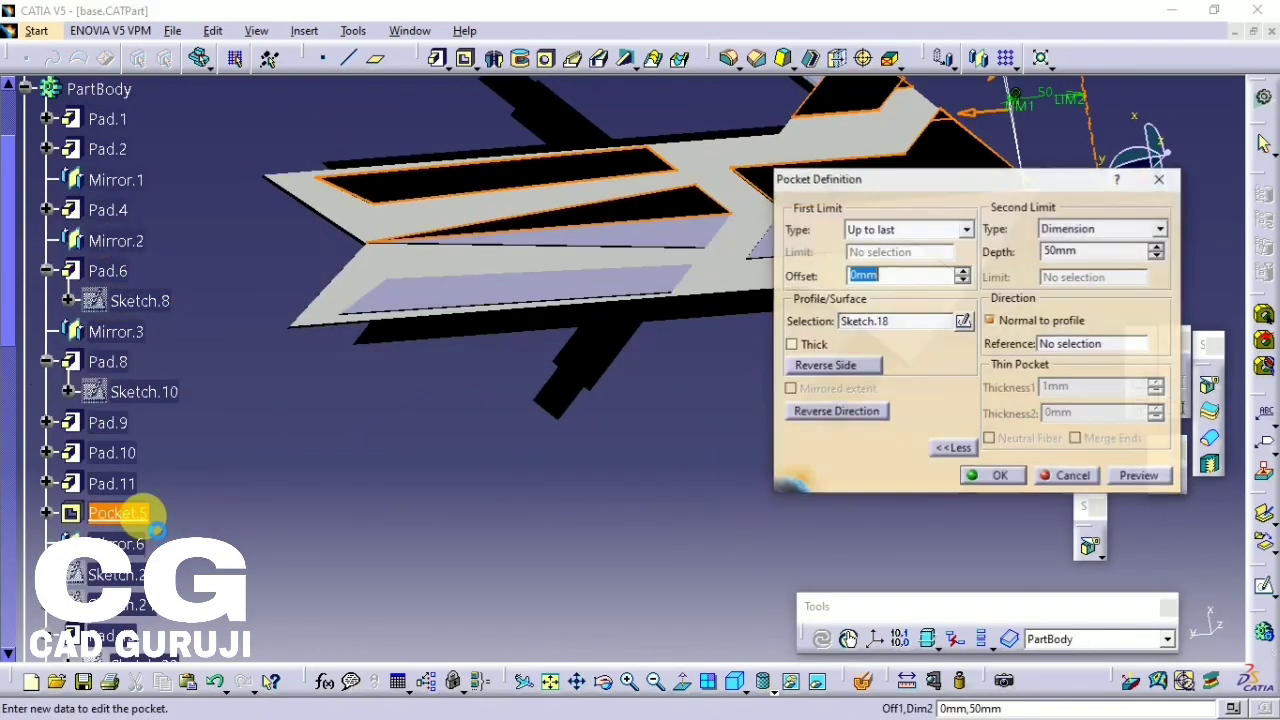
middle_click_drag(143, 514, 240, 477)
left_click(988, 475)
- Review the definition of Pad.12 on the underside of the base part
scroll(115, 530, "down", 2)
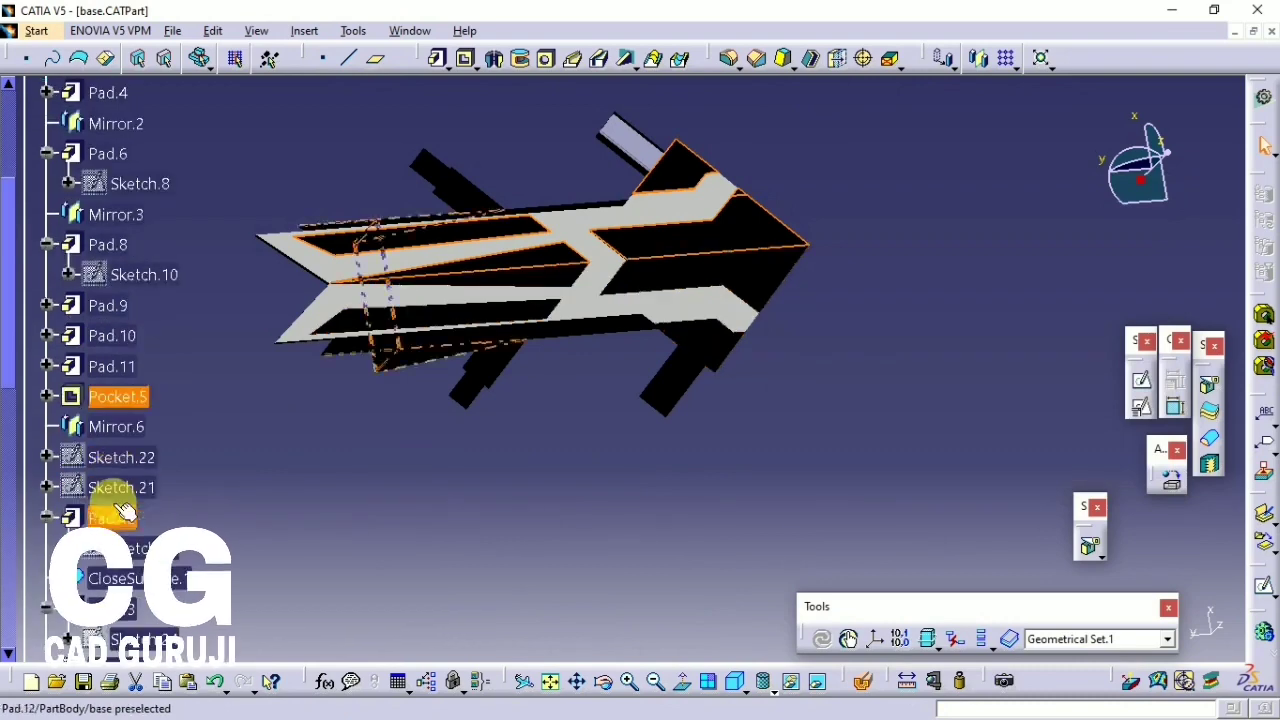
left_click(115, 486)
scroll(120, 510, "down", 2)
left_click(113, 417)
mouse_move(420, 260)
middle_mouse_down()
mouse_move(537, 166)
mouse_move(797, 220)
mouse_move(431, 231)
mouse_move(625, 352)
mouse_move(455, 442)
middle_mouse_up()
left_click(140, 430)
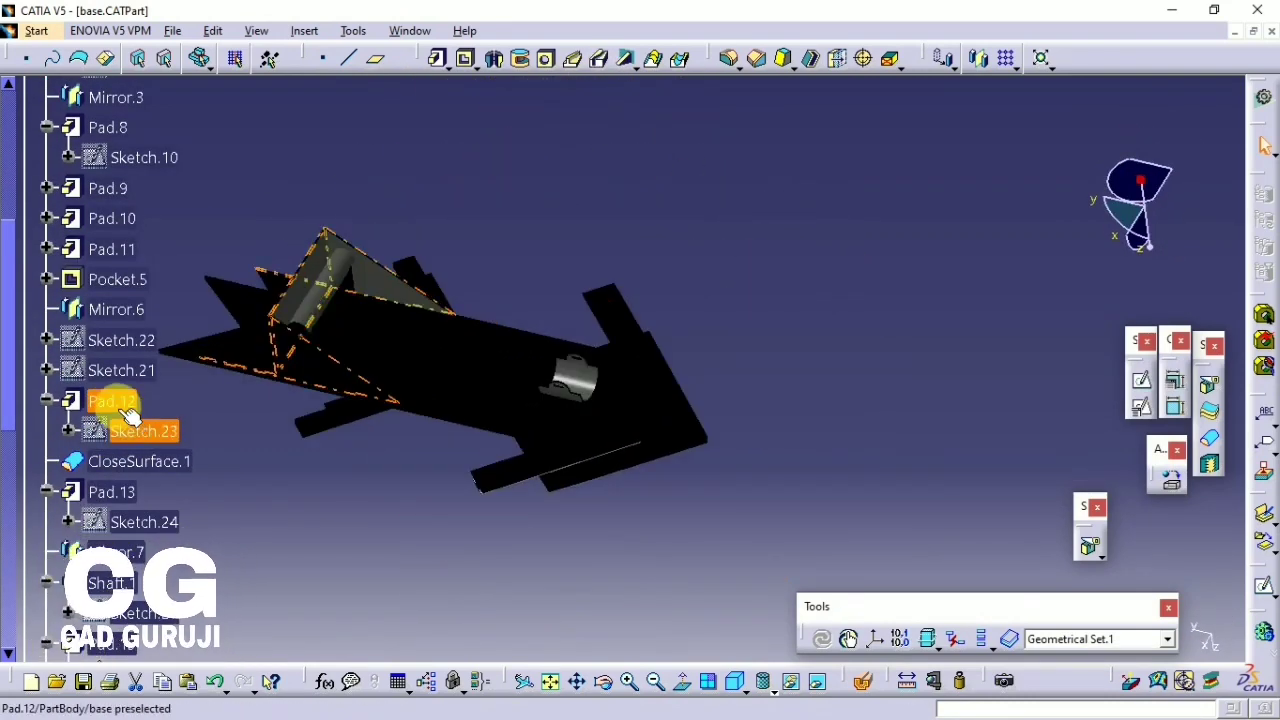
double_click(118, 404)
left_click(812, 476)
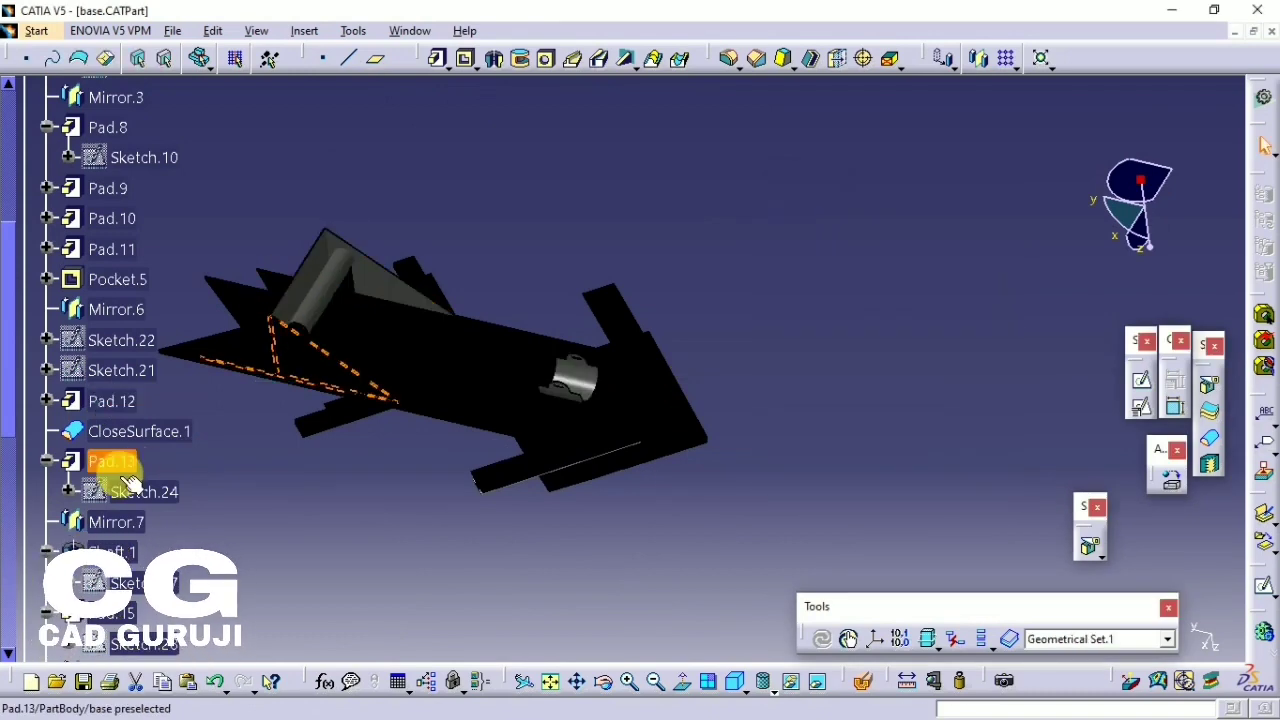
- Review the definition of Shaft.1 and examine the remaining features through EdgeFillet.1 and Pocket.7 in the base part
double_click(110, 553)
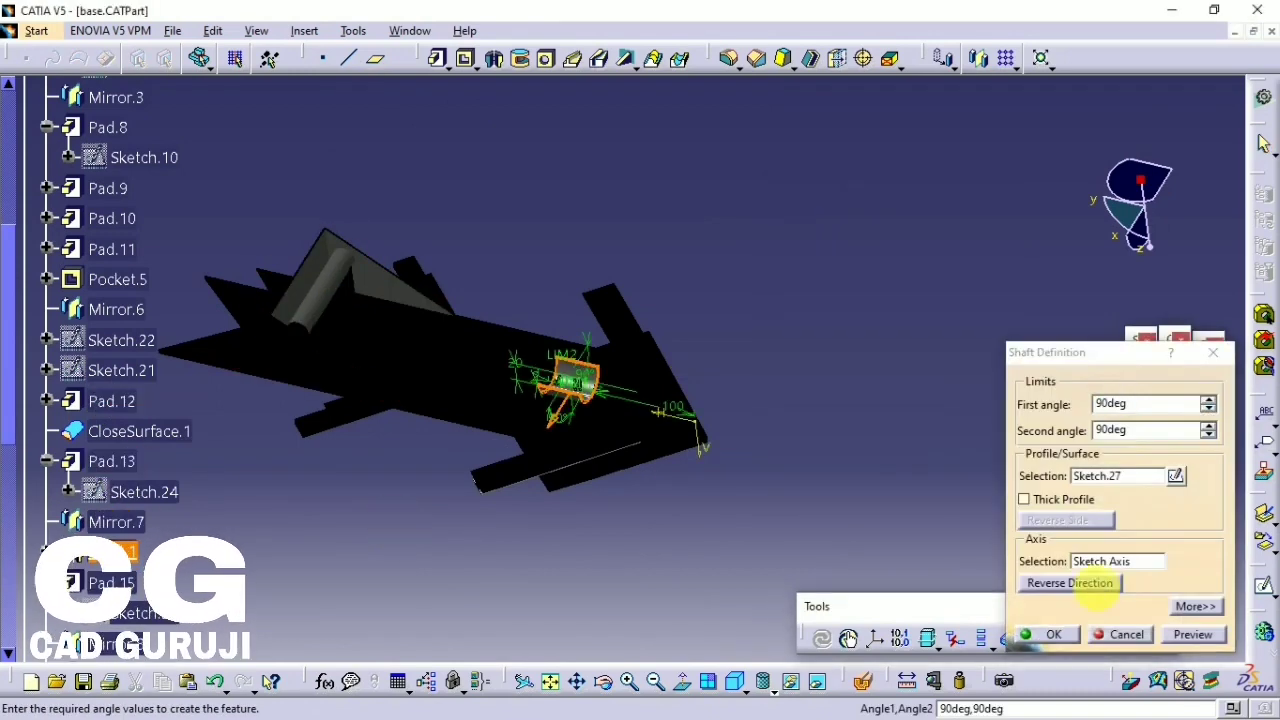
left_click(1060, 634)
middle_click_drag(620, 390, 331, 589)
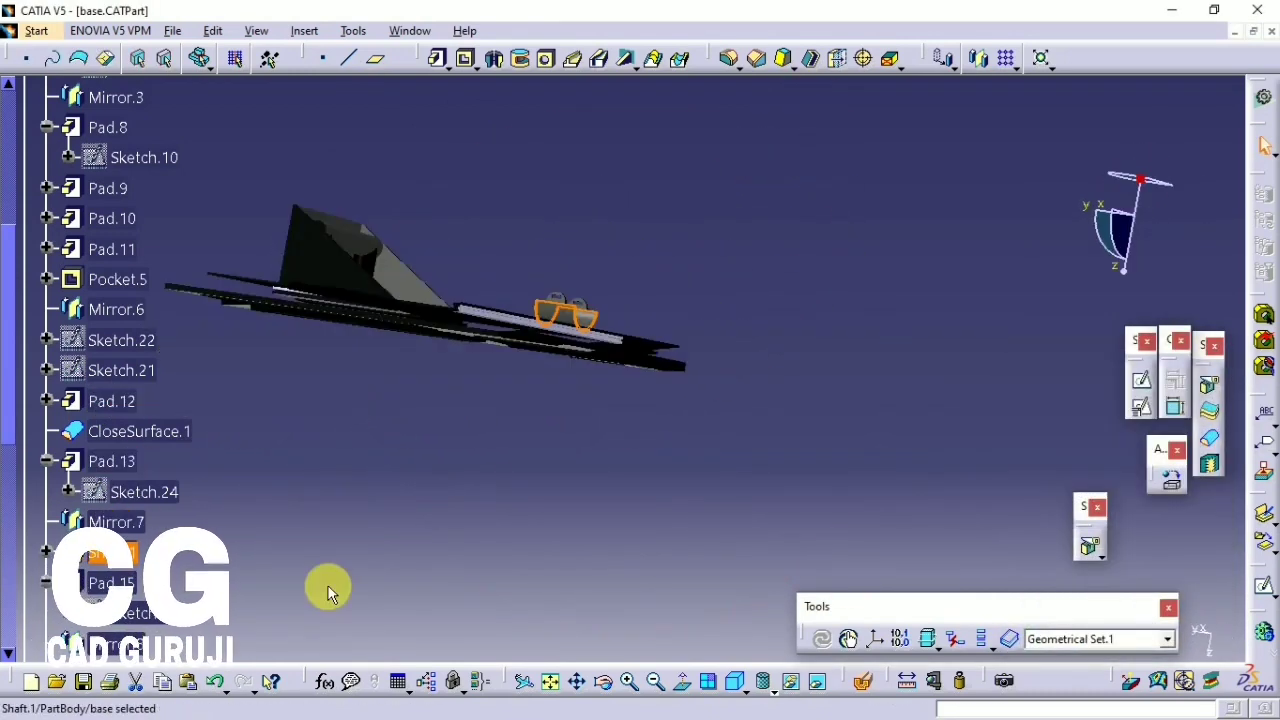
scroll(117, 545, "down", 2)
scroll(118, 540, "down", 1)
left_click(112, 410)
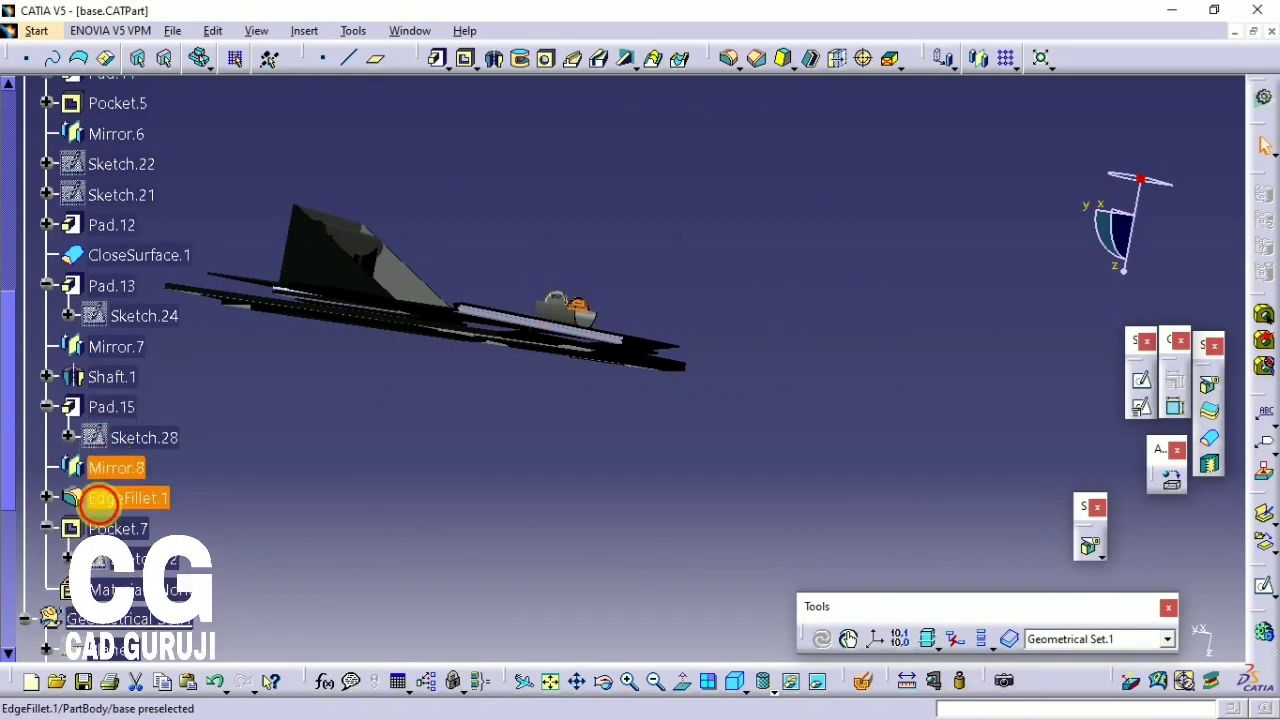
scroll(580, 474, "down", 4)
scroll(266, 477, "up", 3)
middle_click_drag(266, 477, 706, 414)
- Save the base part and open front.CATPart from the cap shield folder
key("ctrl+s")
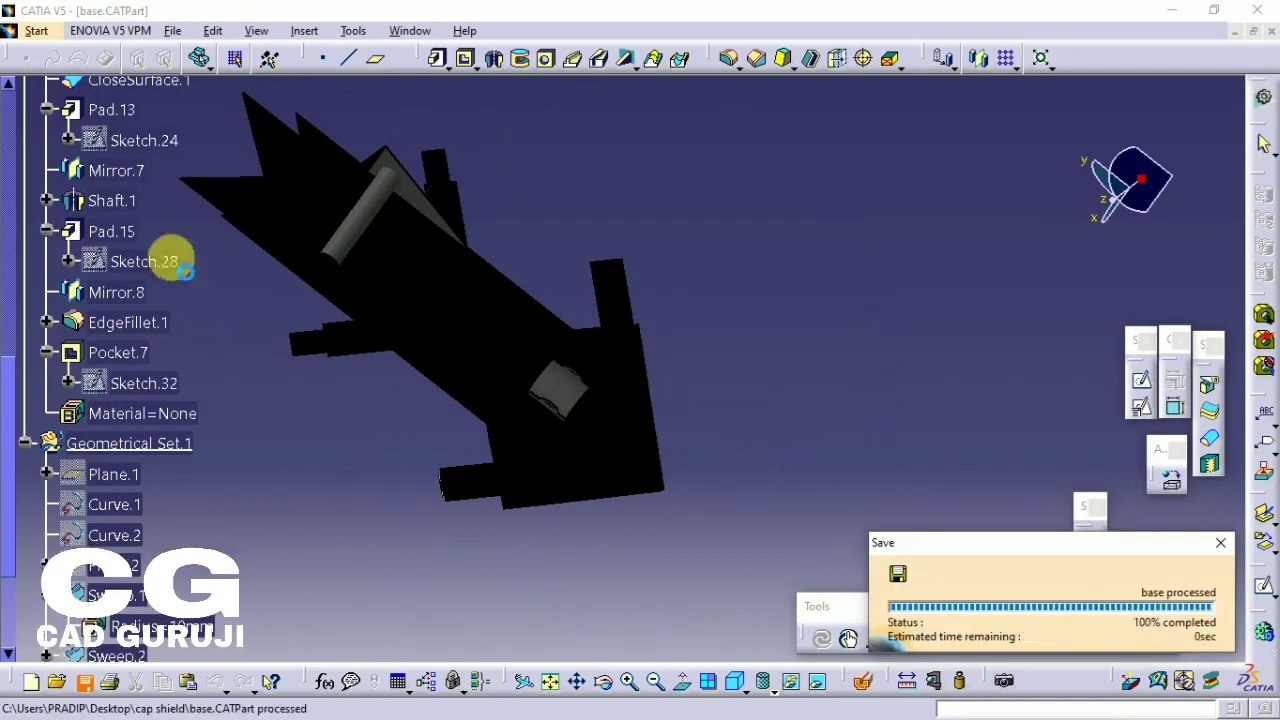
left_click(172, 30)
left_click(200, 98)
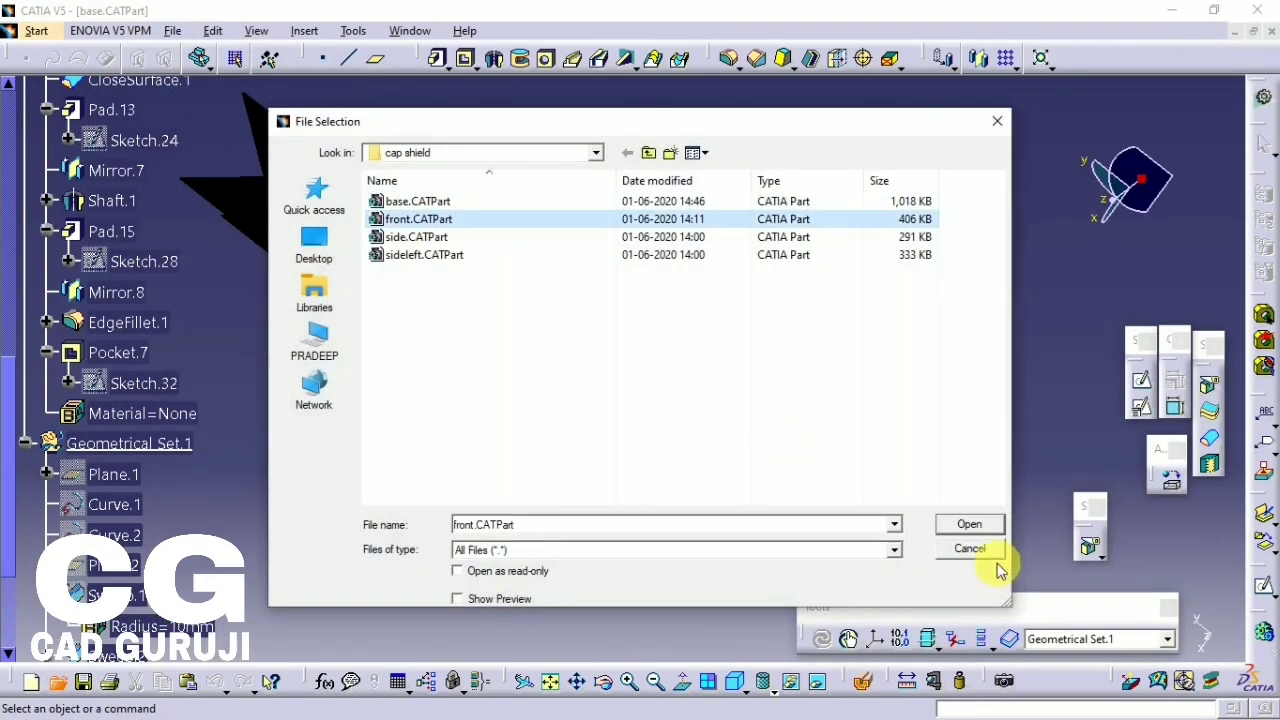
key("Return")
- Examine the front part and review the definition of its pattern pad, Pad.5
middle_click_drag(777, 346, 690, 157)
middle_click_drag(445, 380, 171, 251)
left_click(12, 212)
middle_click_drag(480, 330, 560, 448)
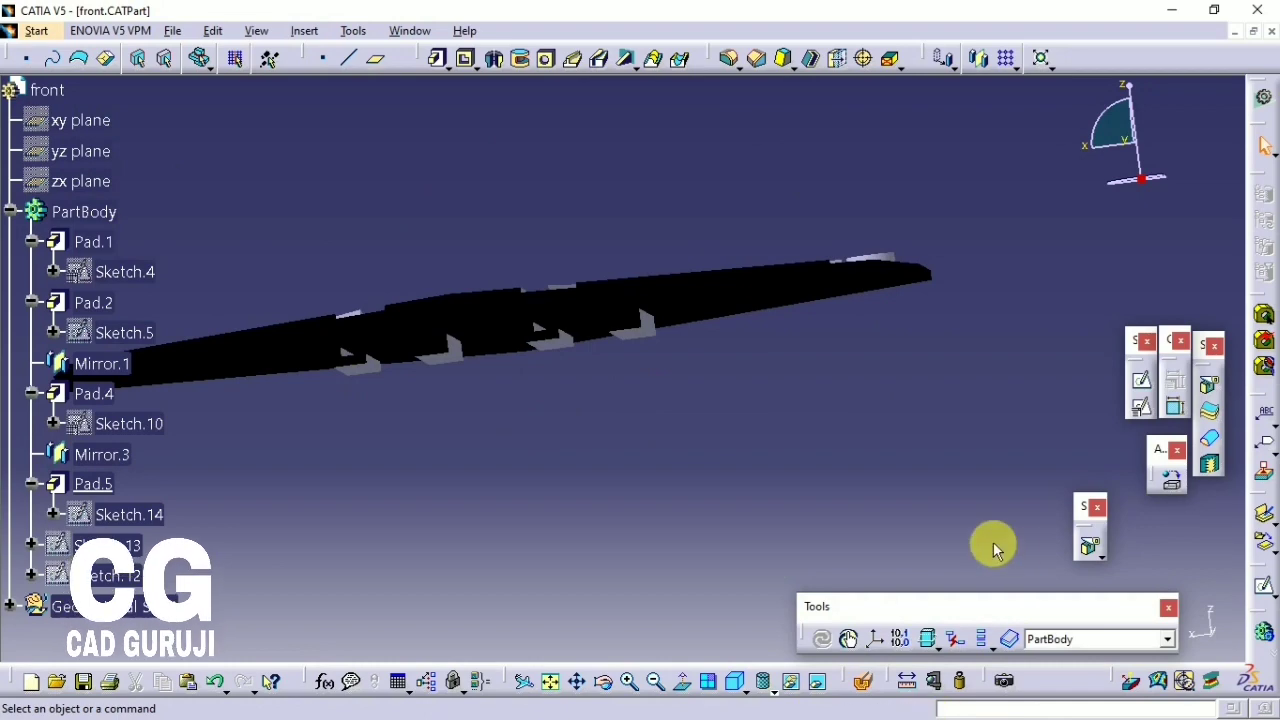
middle_click_drag(884, 597, 623, 480)
left_click(118, 430)
double_click(112, 430)
middle_click_drag(112, 430, 829, 500)
left_click(820, 476)
- Save the front part and open side.CATPart from the cap shield folder
middle_click_drag(737, 400, 591, 320)
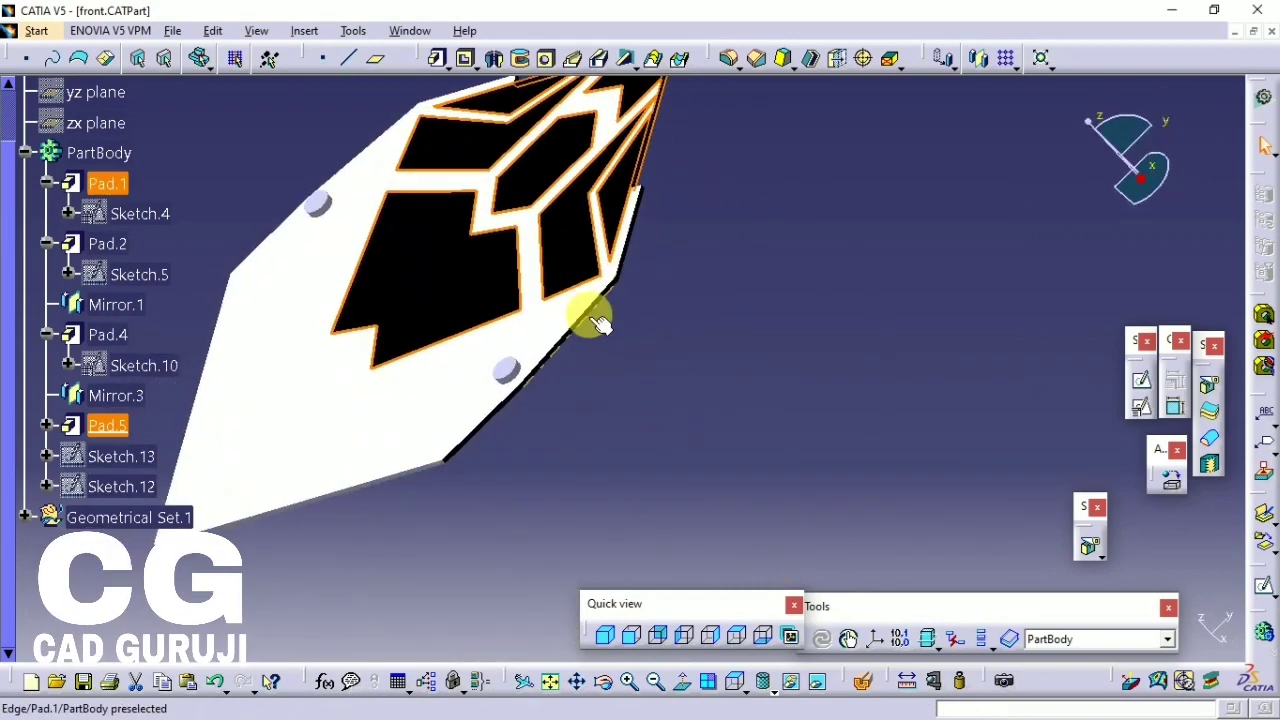
key("ctrl+s")
left_click(172, 31)
left_click(205, 96)
left_click(416, 237)
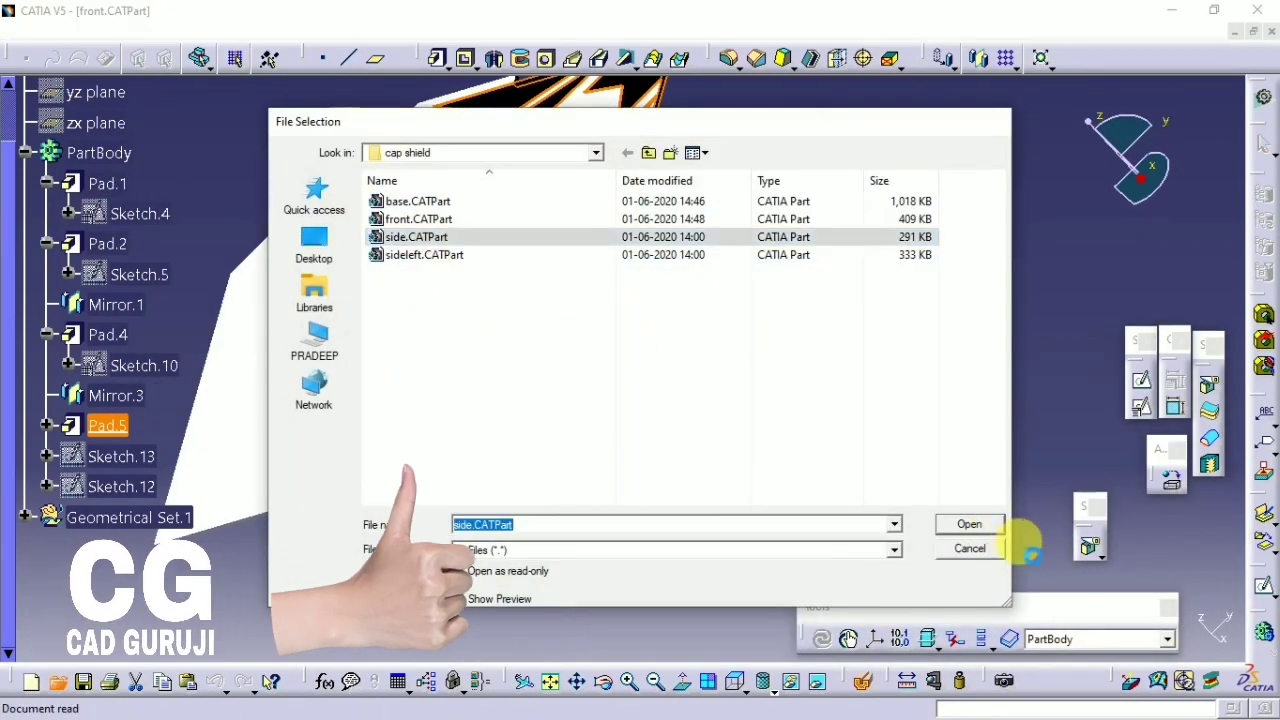
left_click(969, 524)
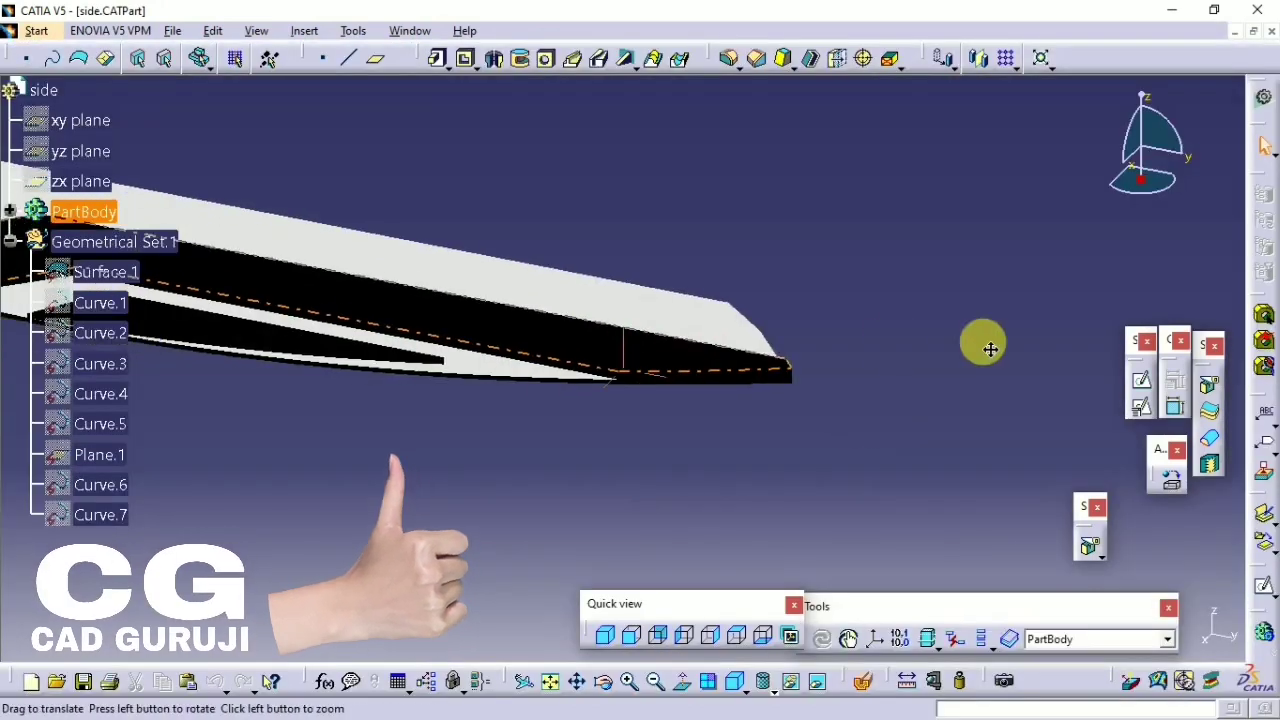
- Check the side part in the standard top and bottom views, and save it
left_click(789, 649)
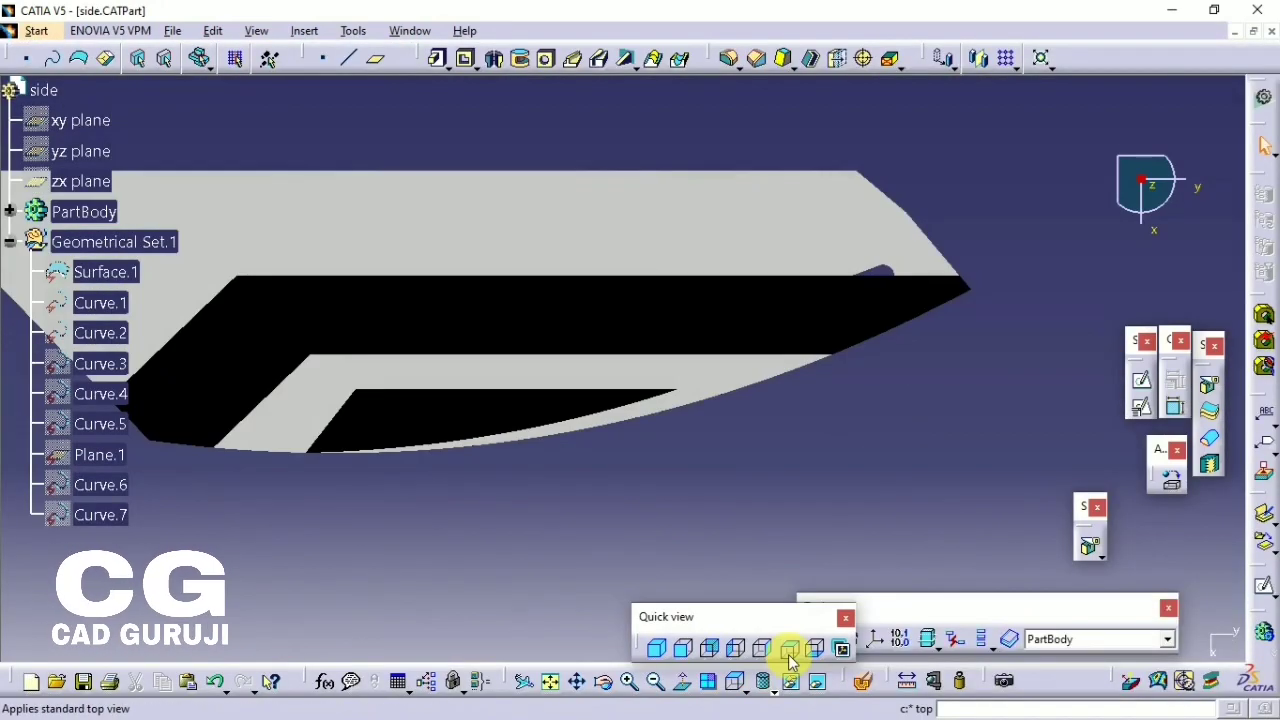
left_click(815, 650)
middle_click_drag(668, 320, 365, 424)
key("ctrl+s")
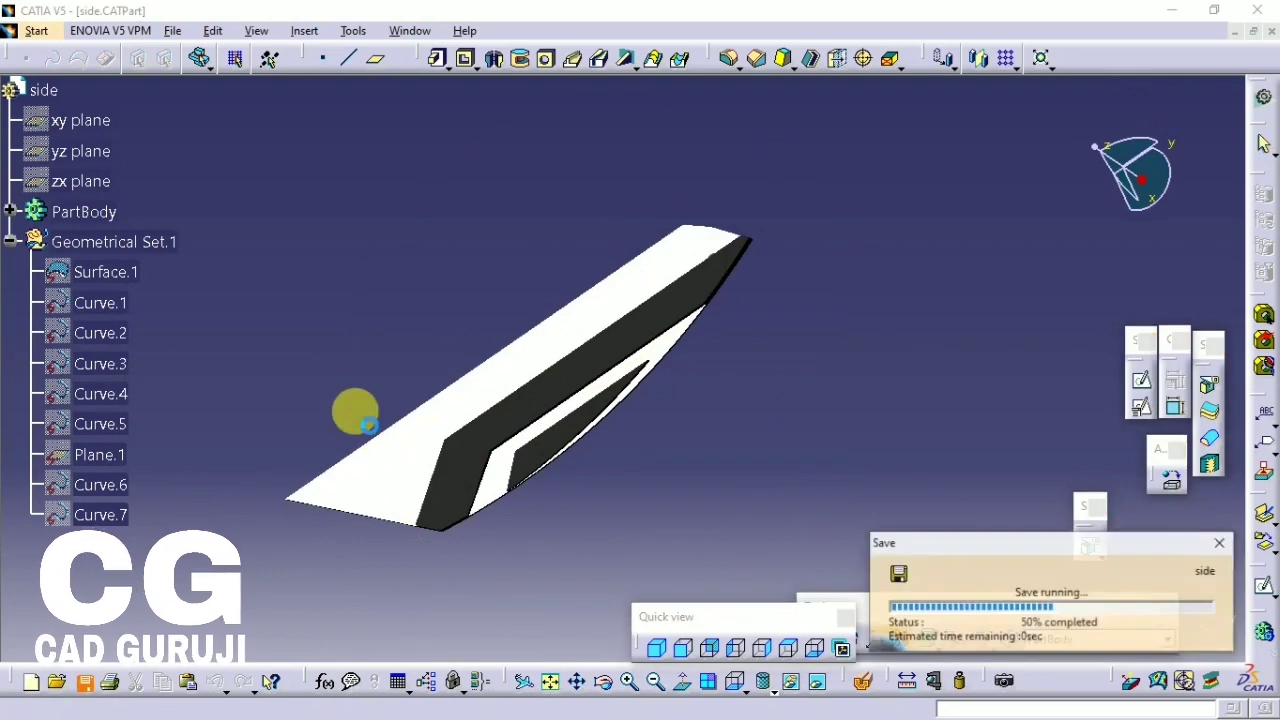
- Expand the side part's body and highlight Pocket.1 on the model
left_click(172, 30)
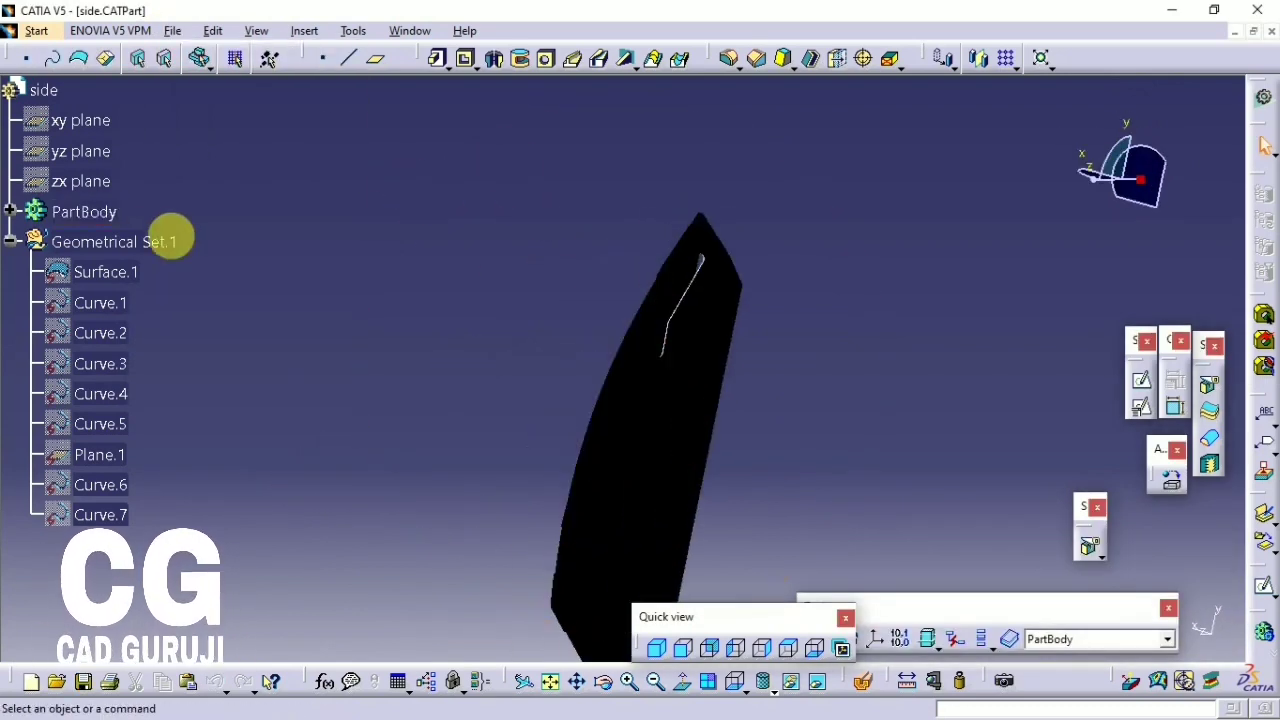
left_click(10, 211)
left_click(118, 303)
middle_click_drag(371, 249, 420, 200, "ctrl")
- Open sideleft.CATPart from the cap shield folder
left_click(172, 30)
left_click(200, 98)
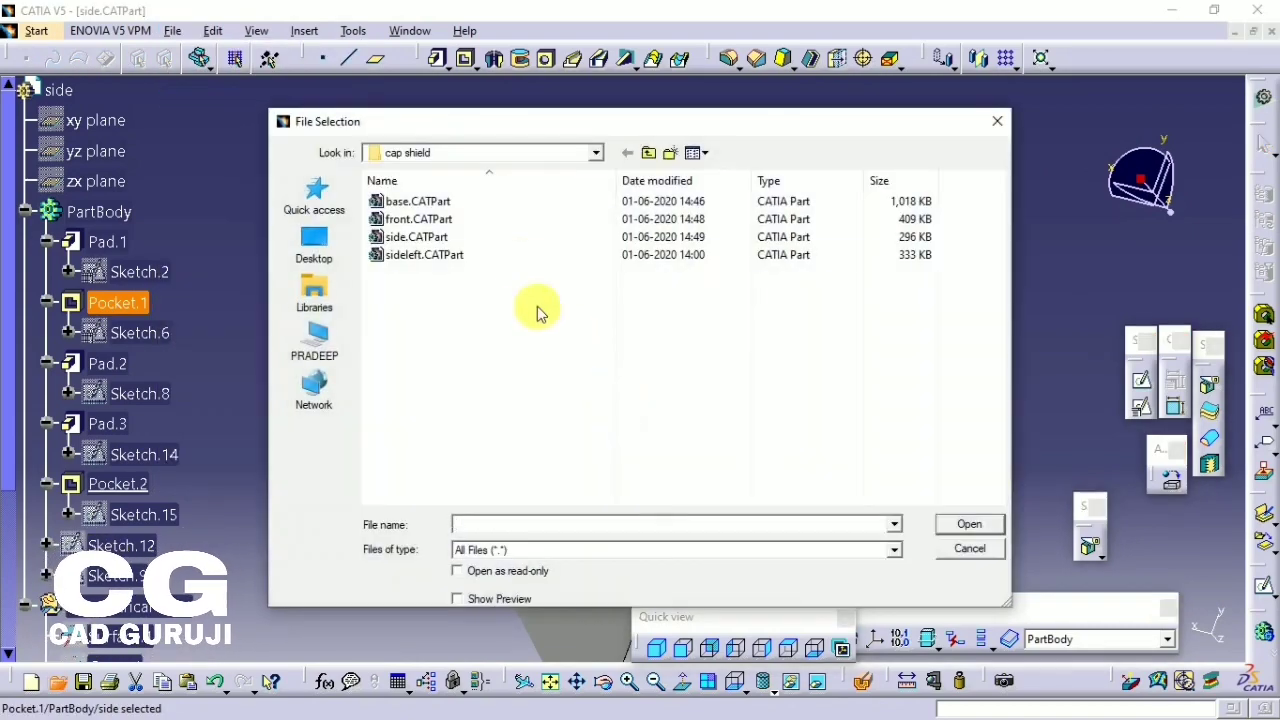
key("Return")
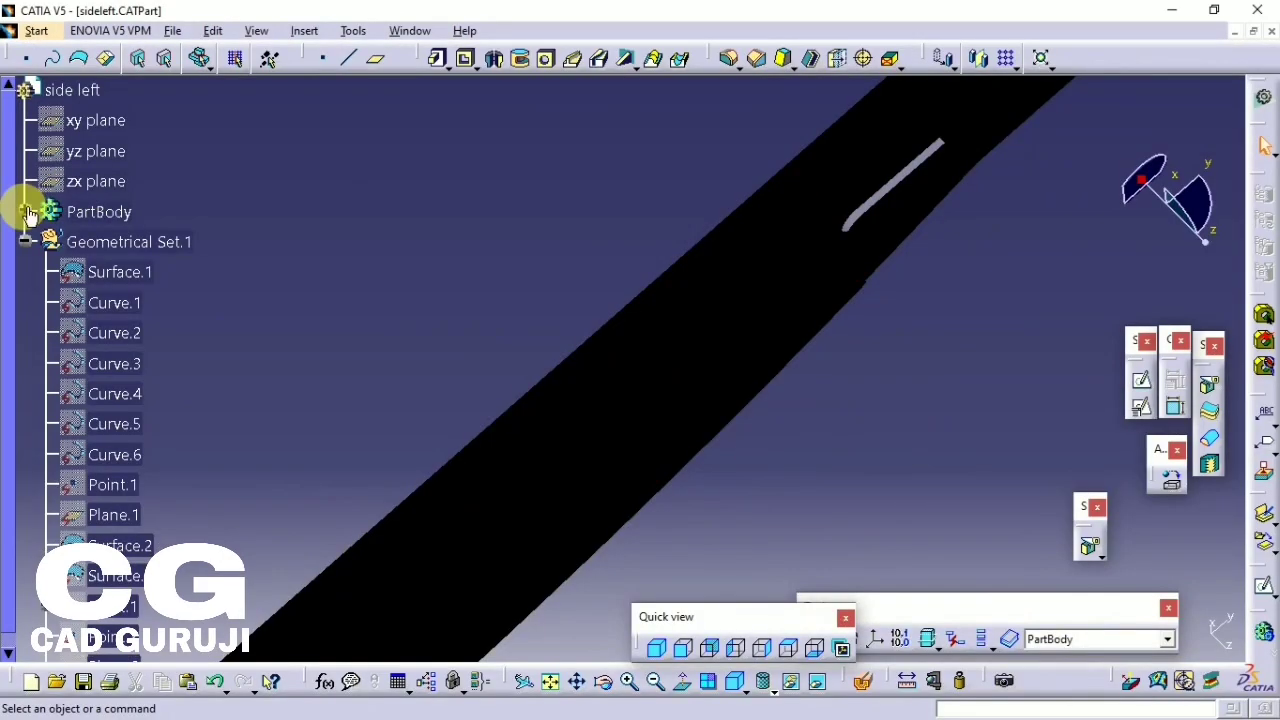
- Highlight the left side part's pads and review the dimensioned outline sketch of Pad.1
left_click(107, 454)
left_click(107, 363)
middle_click_drag(277, 274, 560, 210)
left_click(99, 241)
double_click(130, 285)
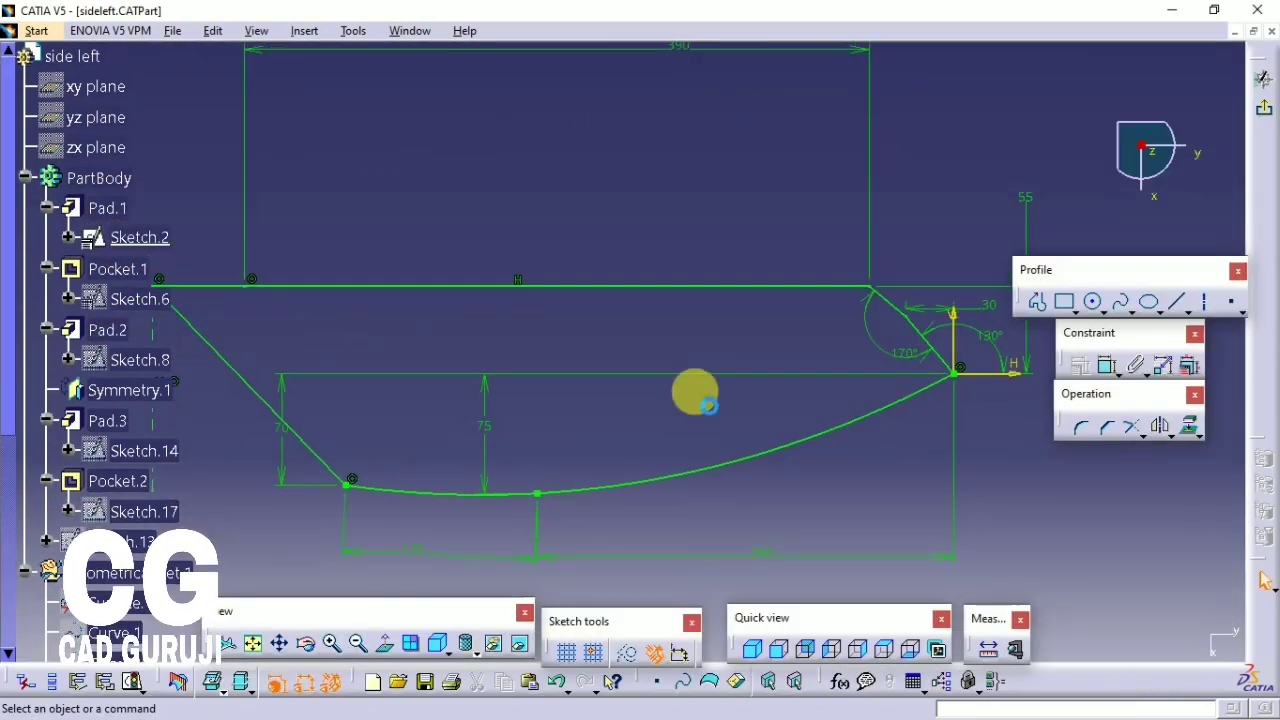
middle_click_drag(710, 333, 748, 395, "ctrl")
left_click(1265, 108)
- Review the definitions of Pocket.1 and Pad.2 in the left side part
double_click(112, 301)
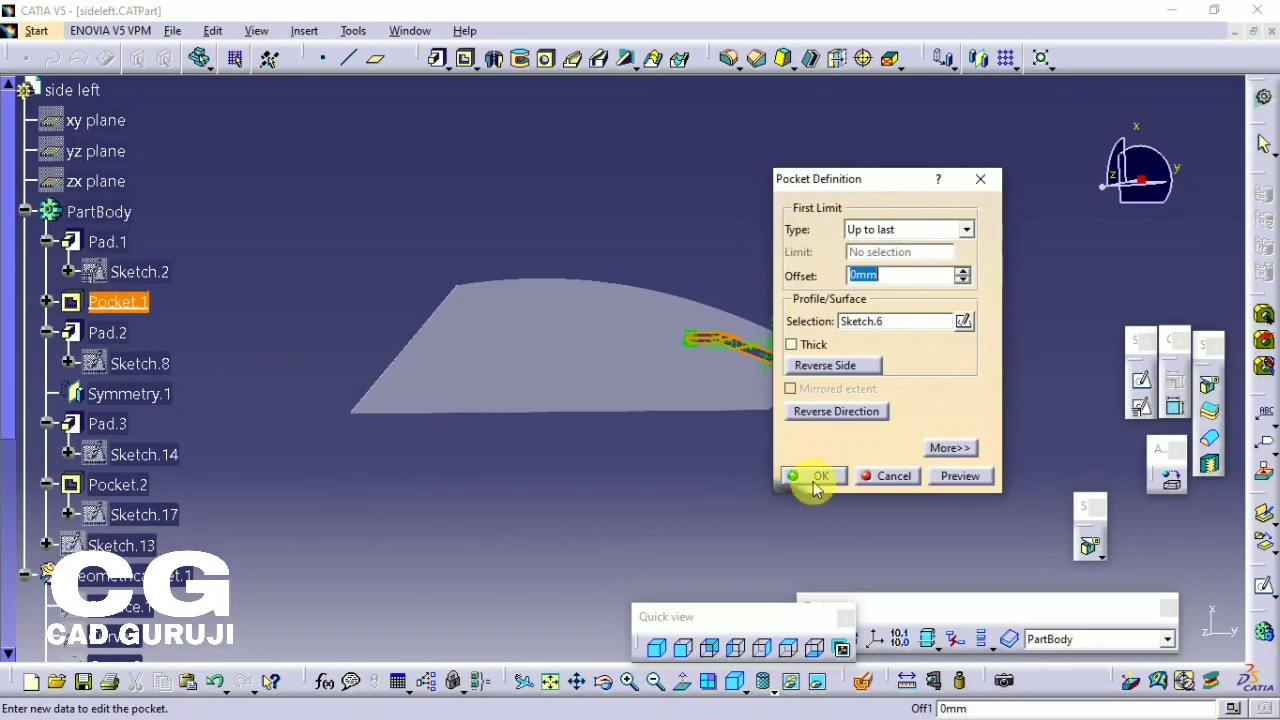
left_click(815, 478)
double_click(107, 334)
middle_click_drag(171, 366, 528, 237, "ctrl")
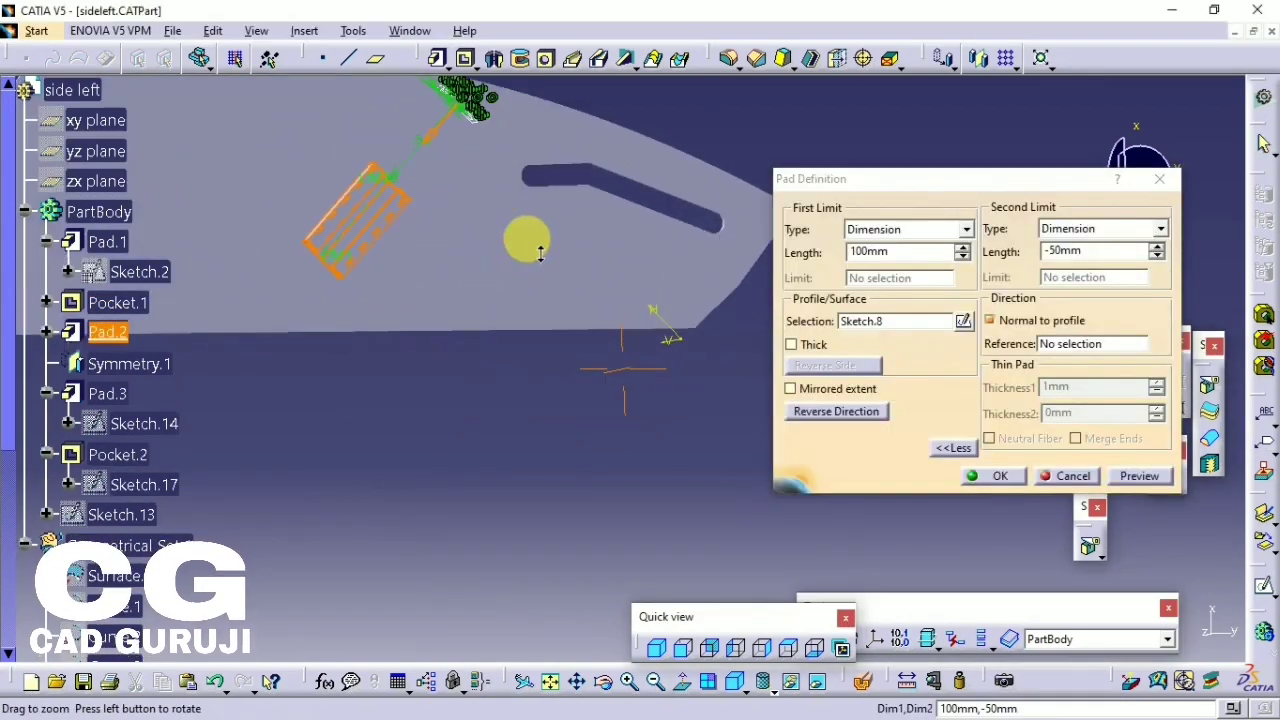
left_click(1000, 476)
- Highlight Pad.3 and Pocket.2 on the left side part, and save the part
left_click(107, 393)
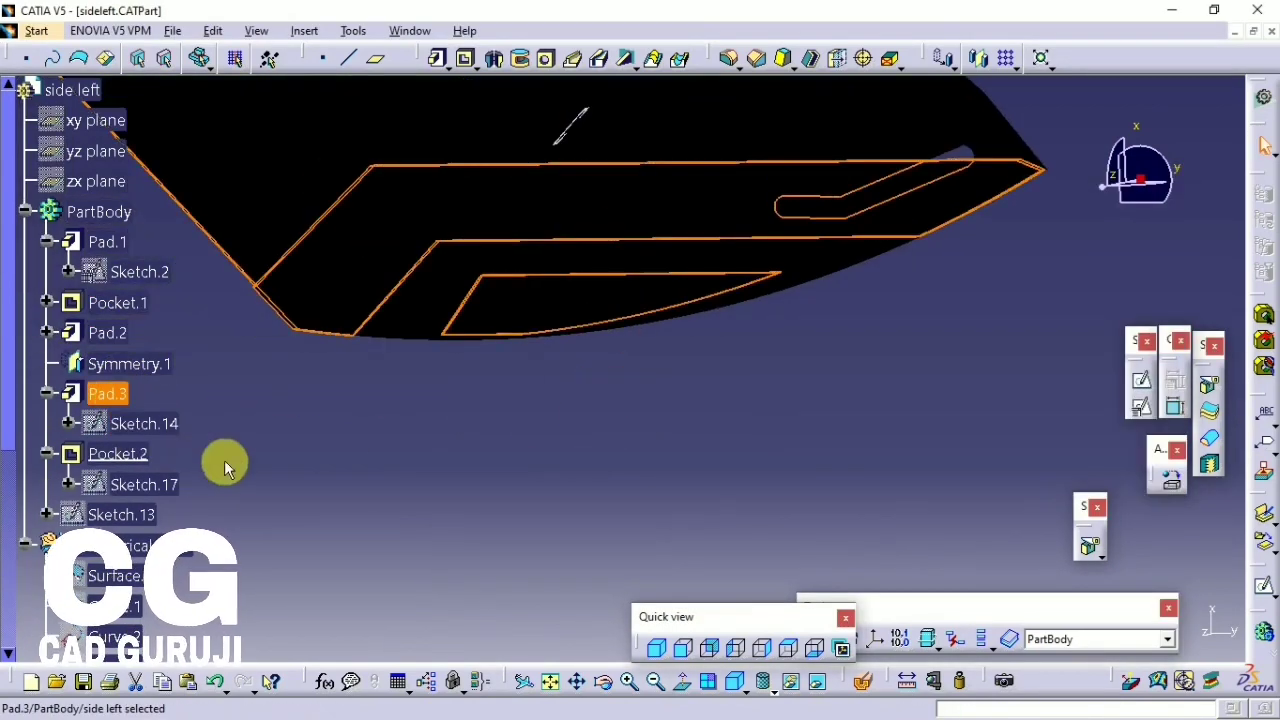
middle_click_drag(160, 405, 666, 252)
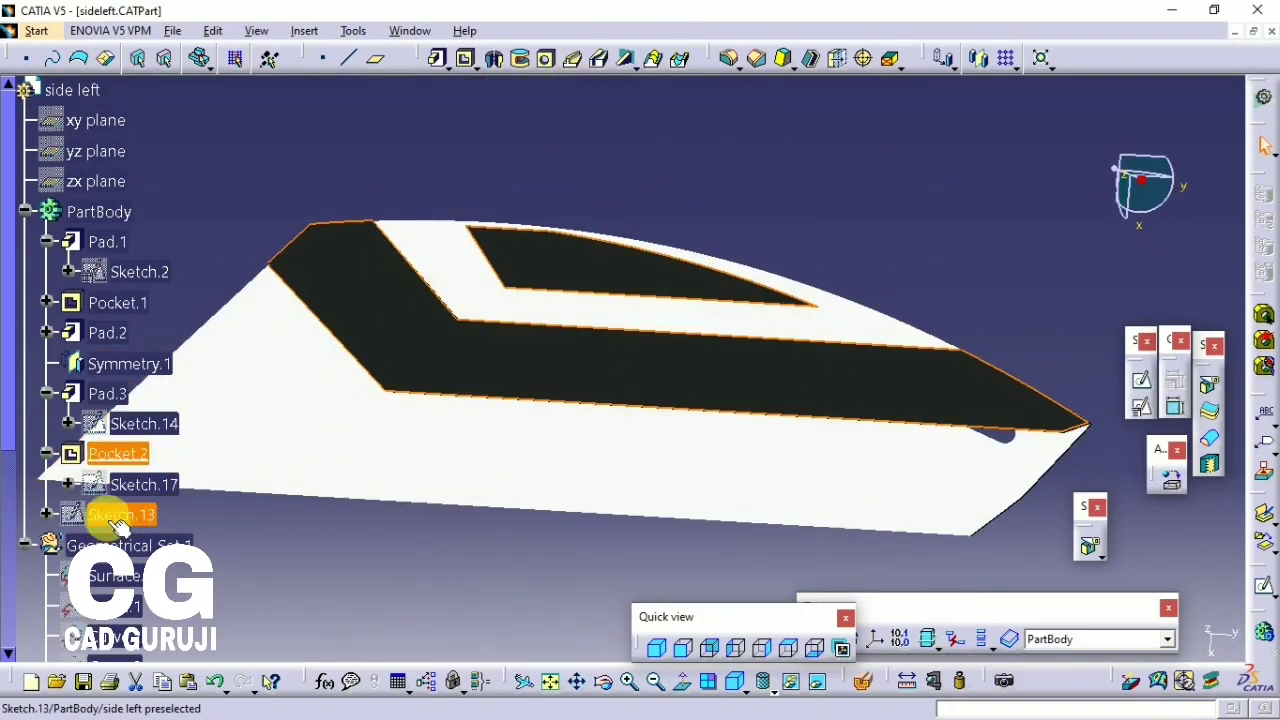
key("ctrl+s")
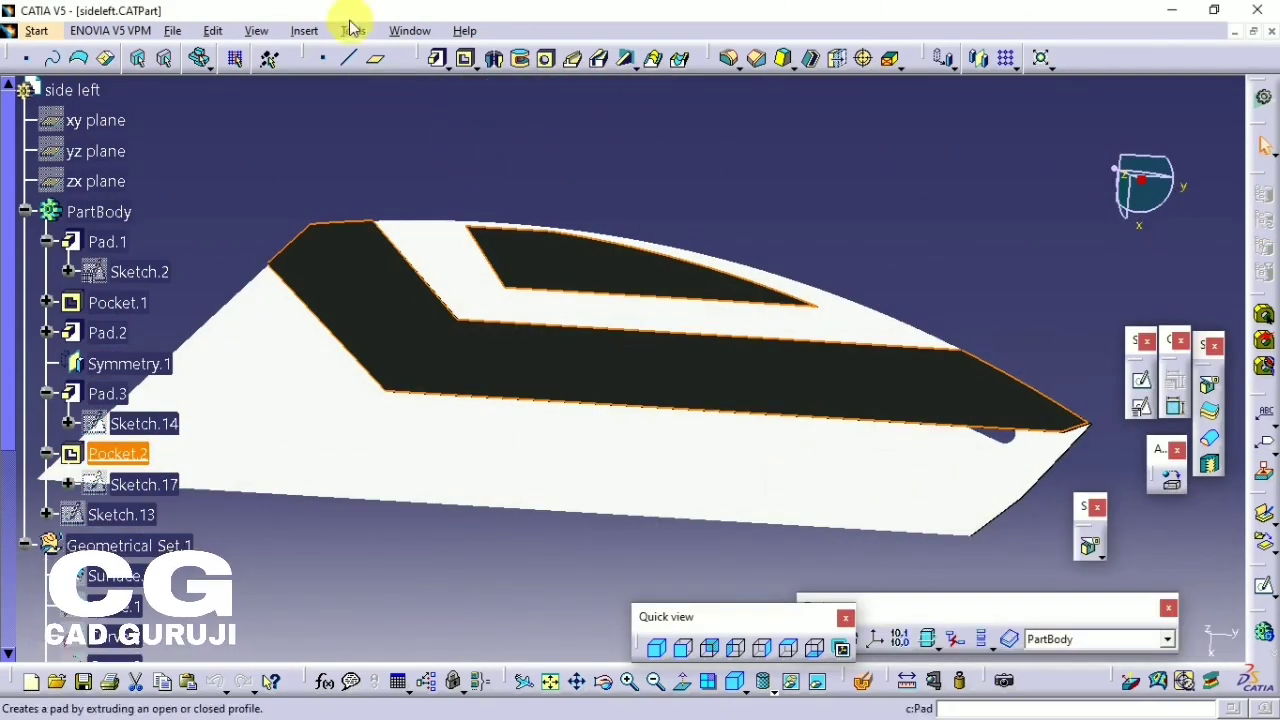
- Create a new product in the Assembly Design workbench for assembling the shield parts
left_click(36, 31)
mouse_move(100, 76)
left_click(300, 118)
left_click(362, 292)
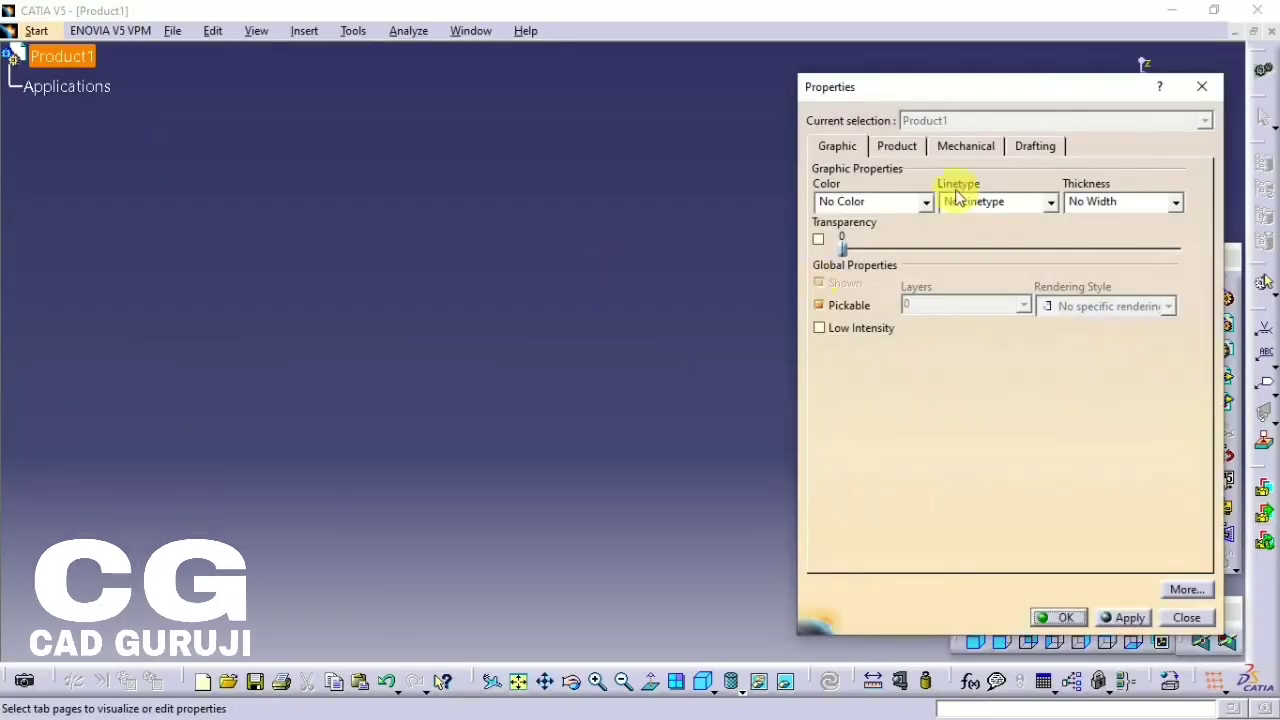
- Set the new product's part number to "captain america shield"
left_click(925, 201)
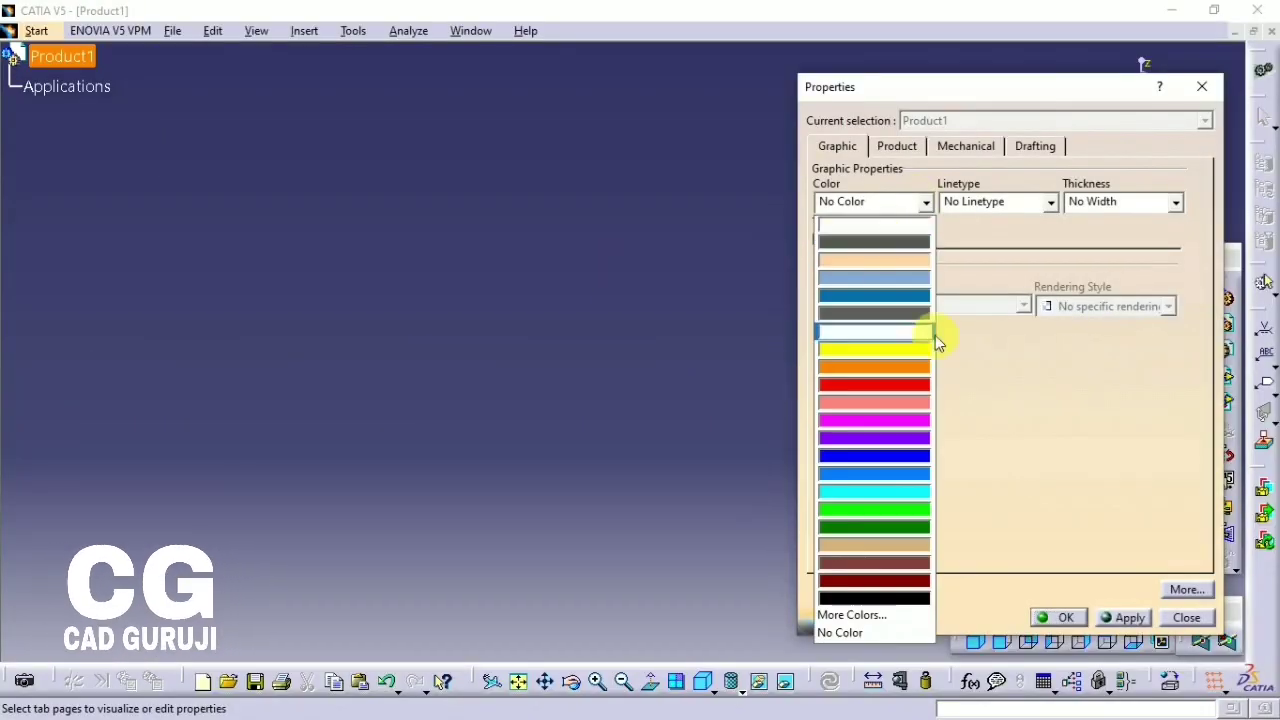
left_click(910, 152)
left_click(903, 146)
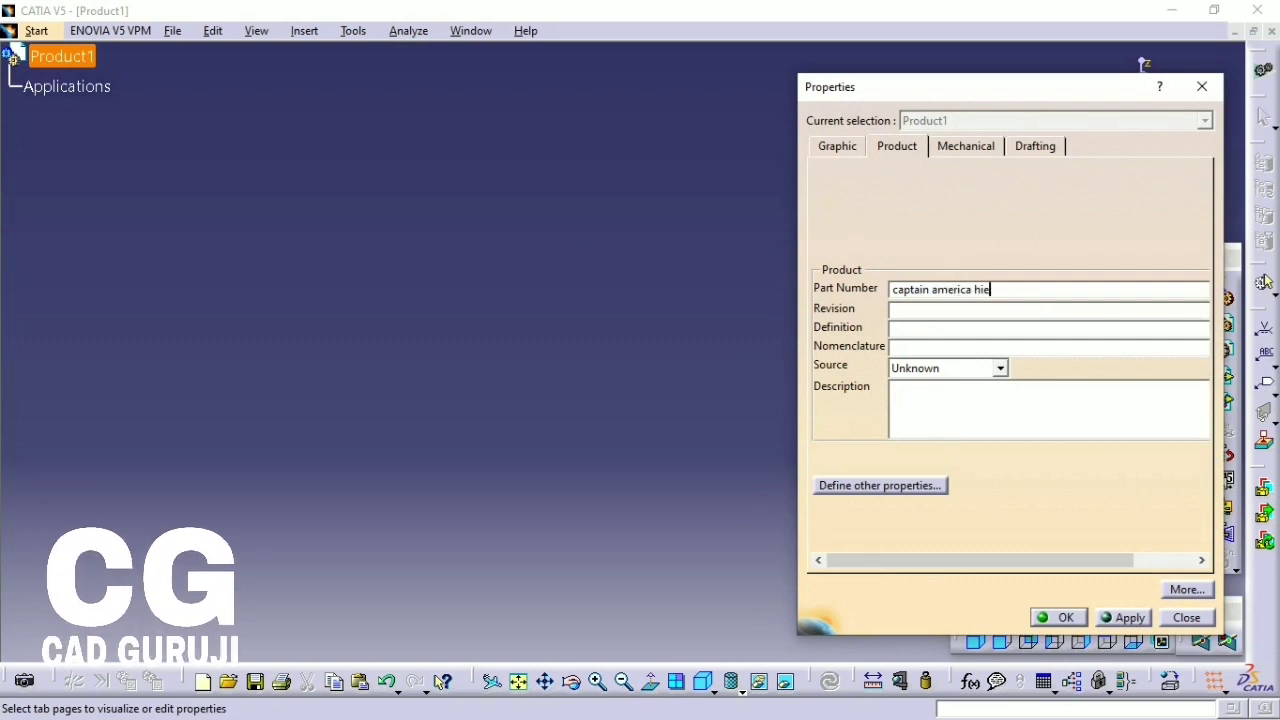
key("Return")
right_click(95, 57)
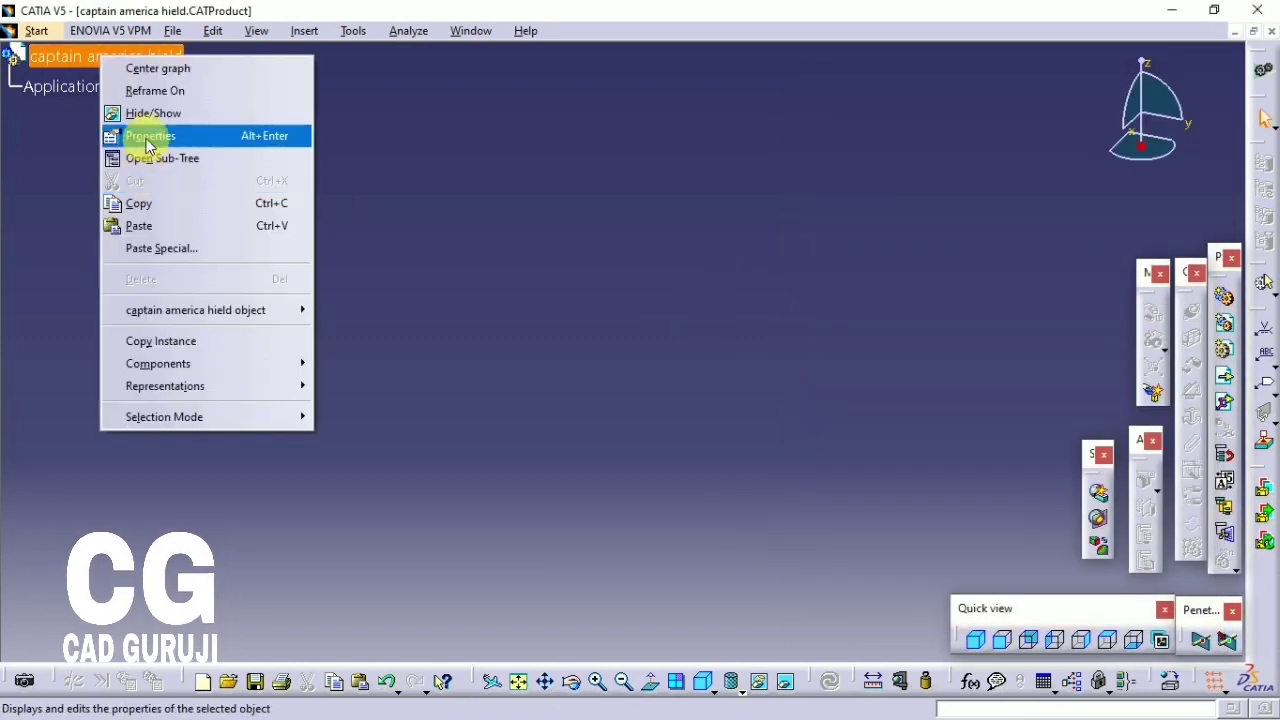
left_click(148, 138)
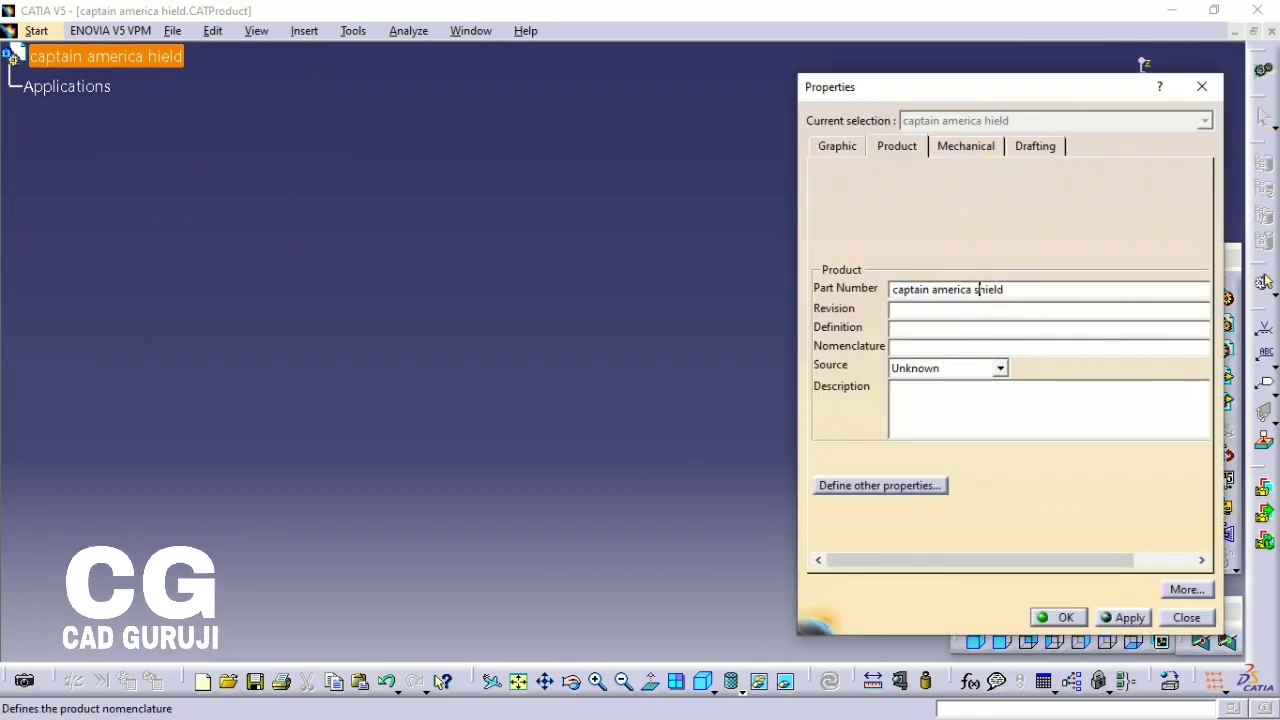
key("Return")
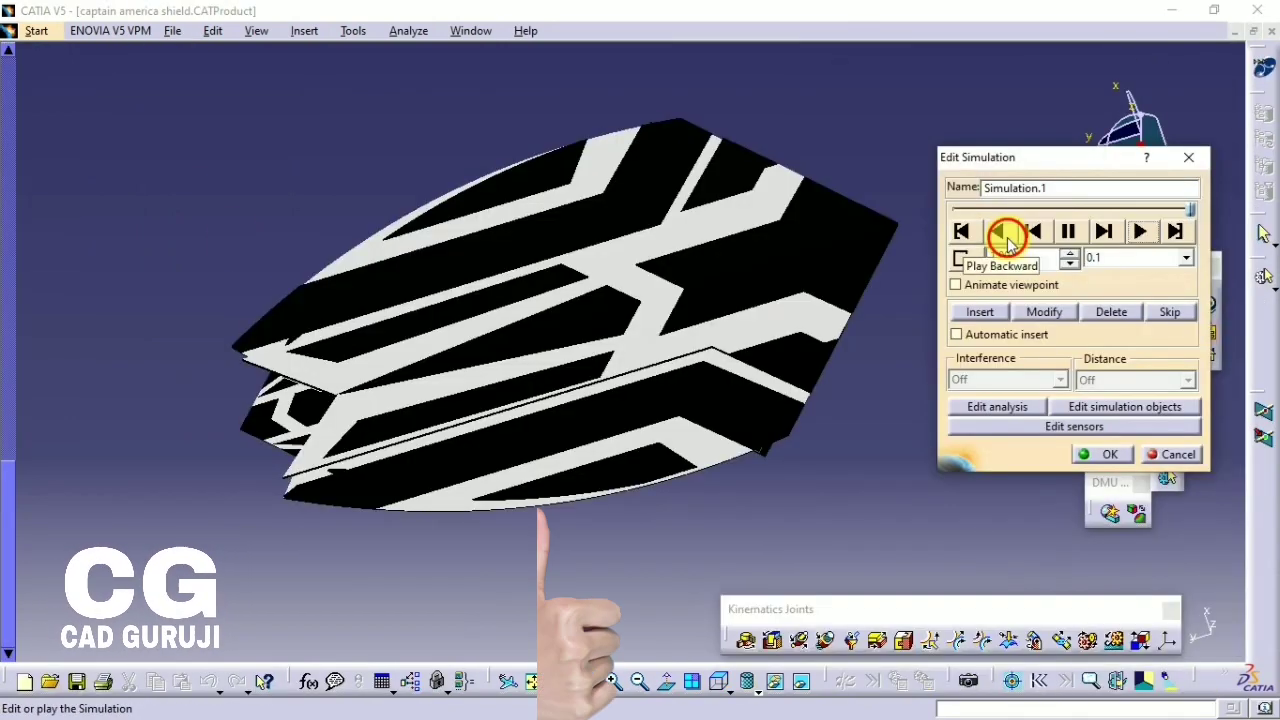
- Play Simulation.1 of the shield backward, set its step to 0.2, and replay it forward and backward
left_click(999, 232)
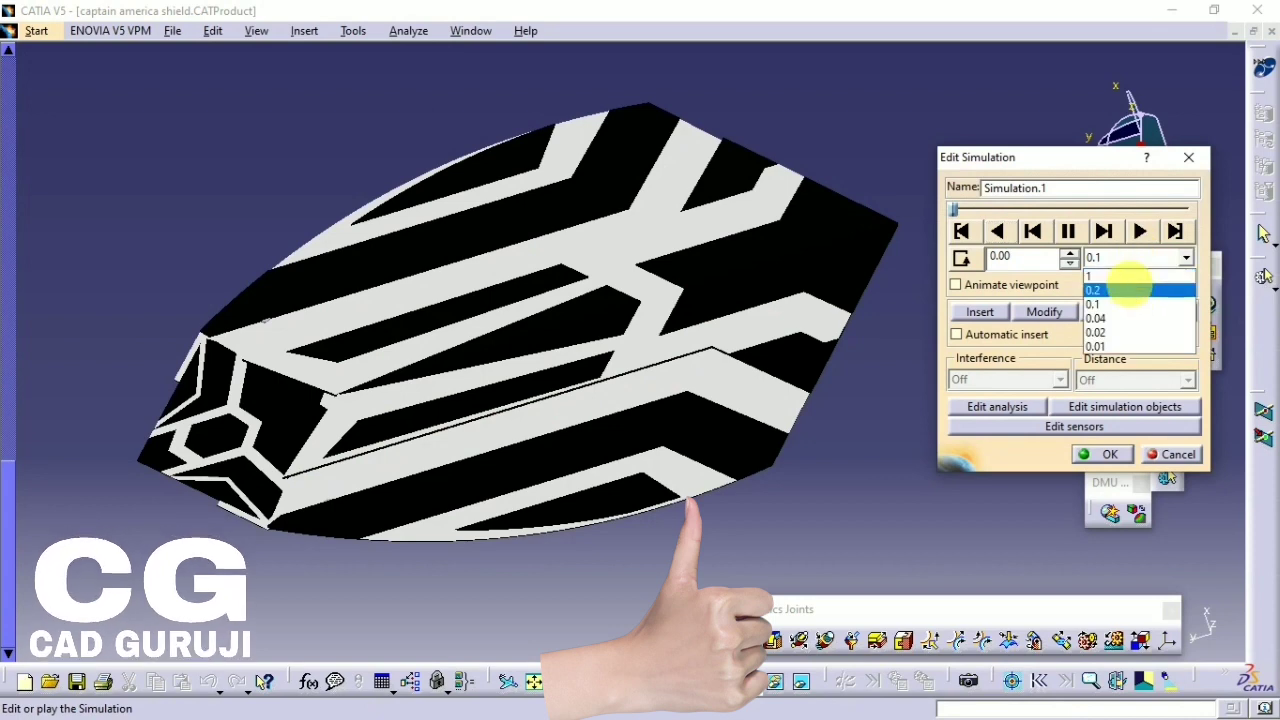
left_click(1130, 289)
left_click(1140, 231)
left_click(1000, 232)
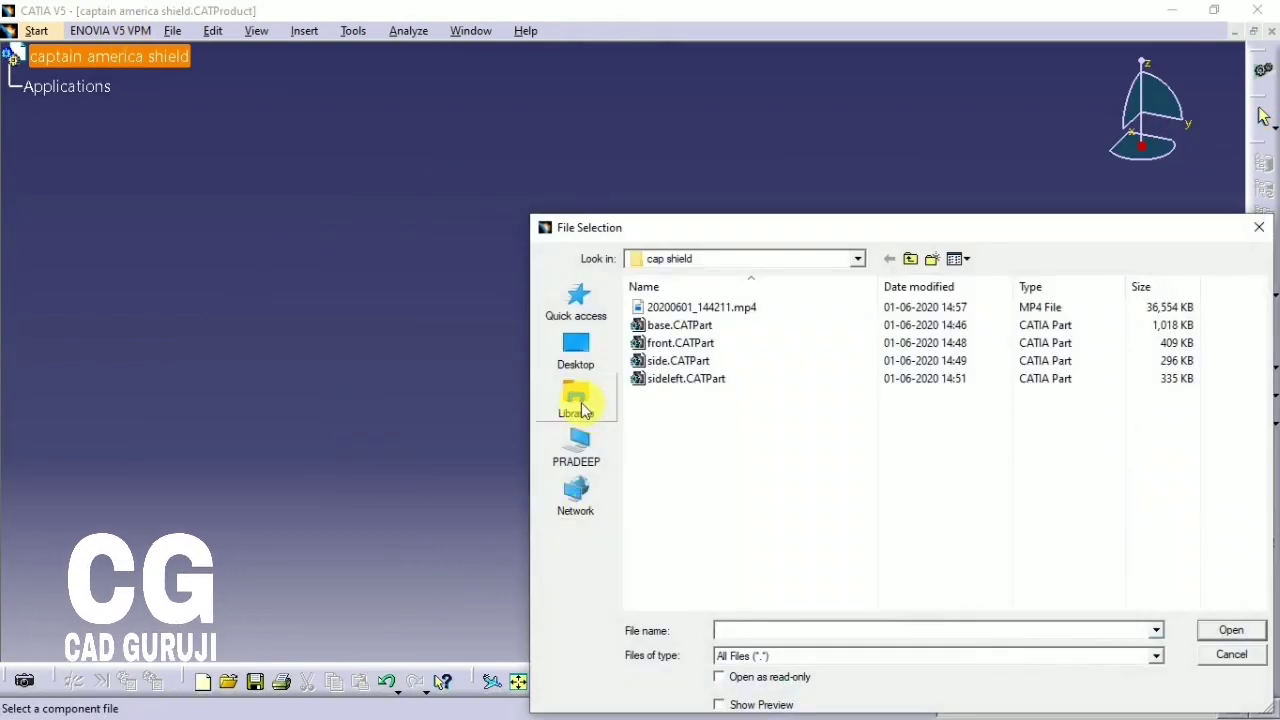
- Insert base.CATPart from the cap shield folder into the product and fix it in place
left_click_drag(850, 239, 574, 98)
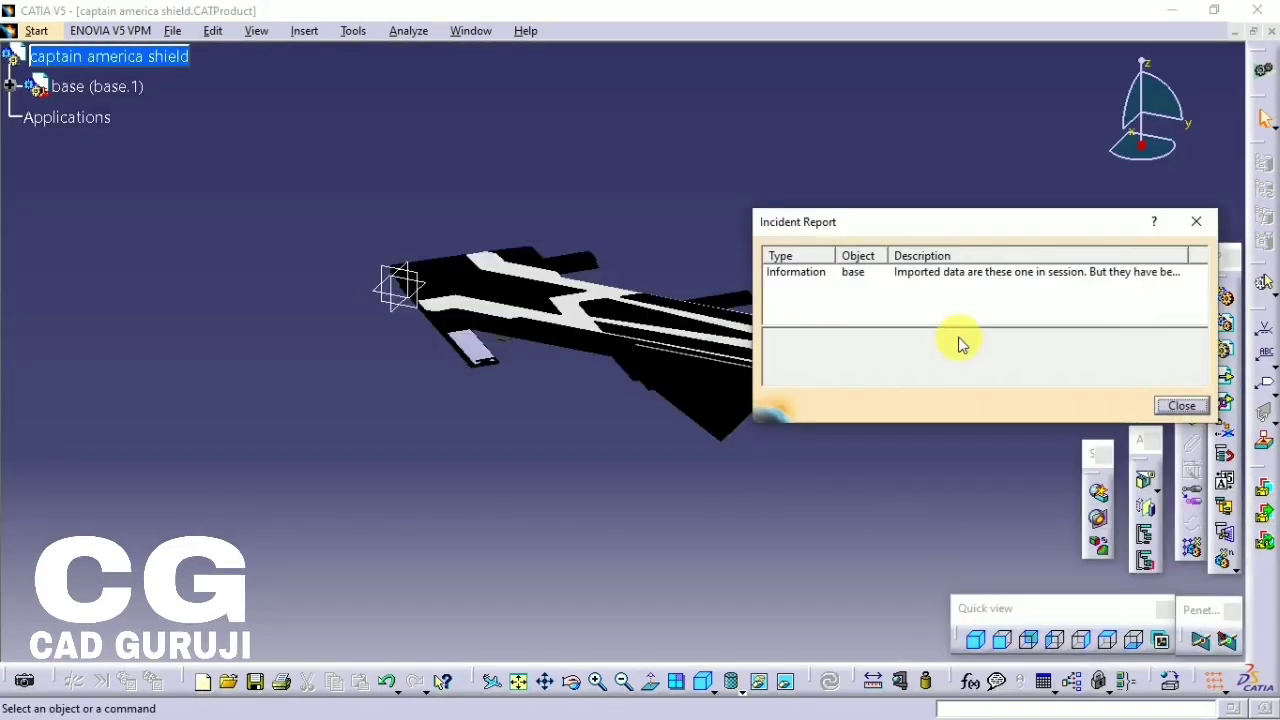
left_click(1177, 220)
middle_click_drag(778, 385, 740, 454)
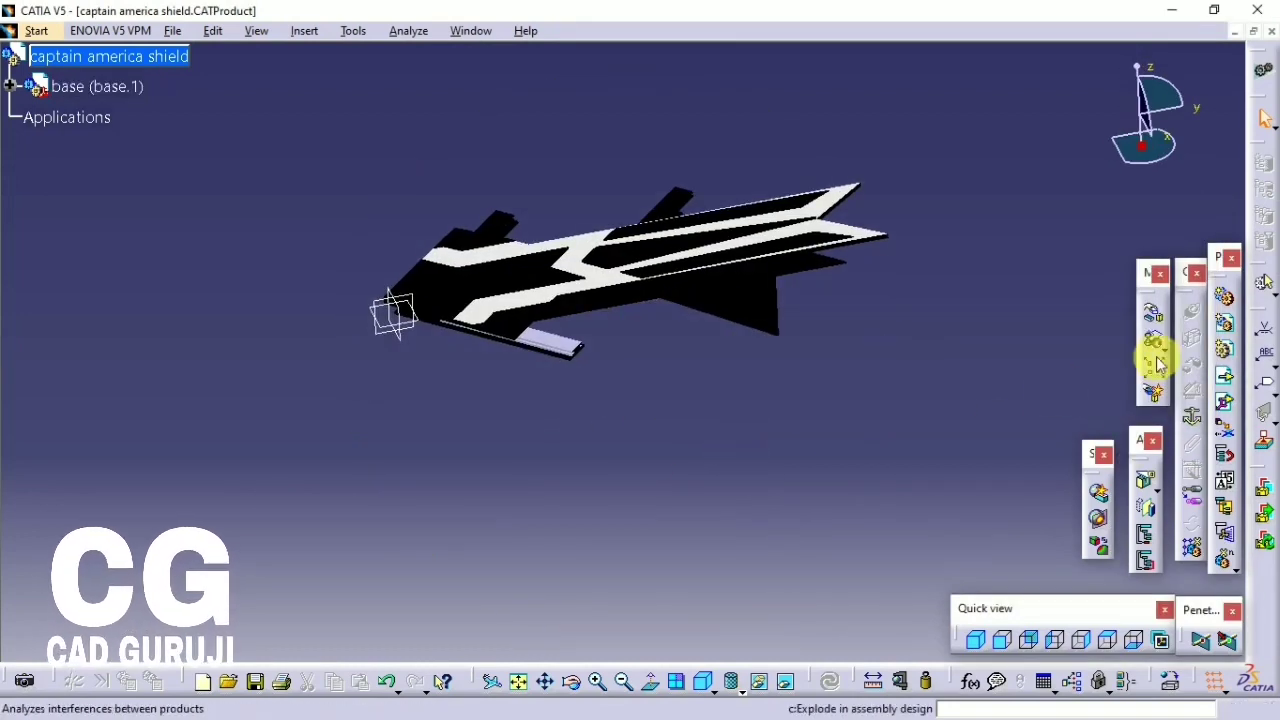
left_click(1200, 420)
left_click(737, 274)
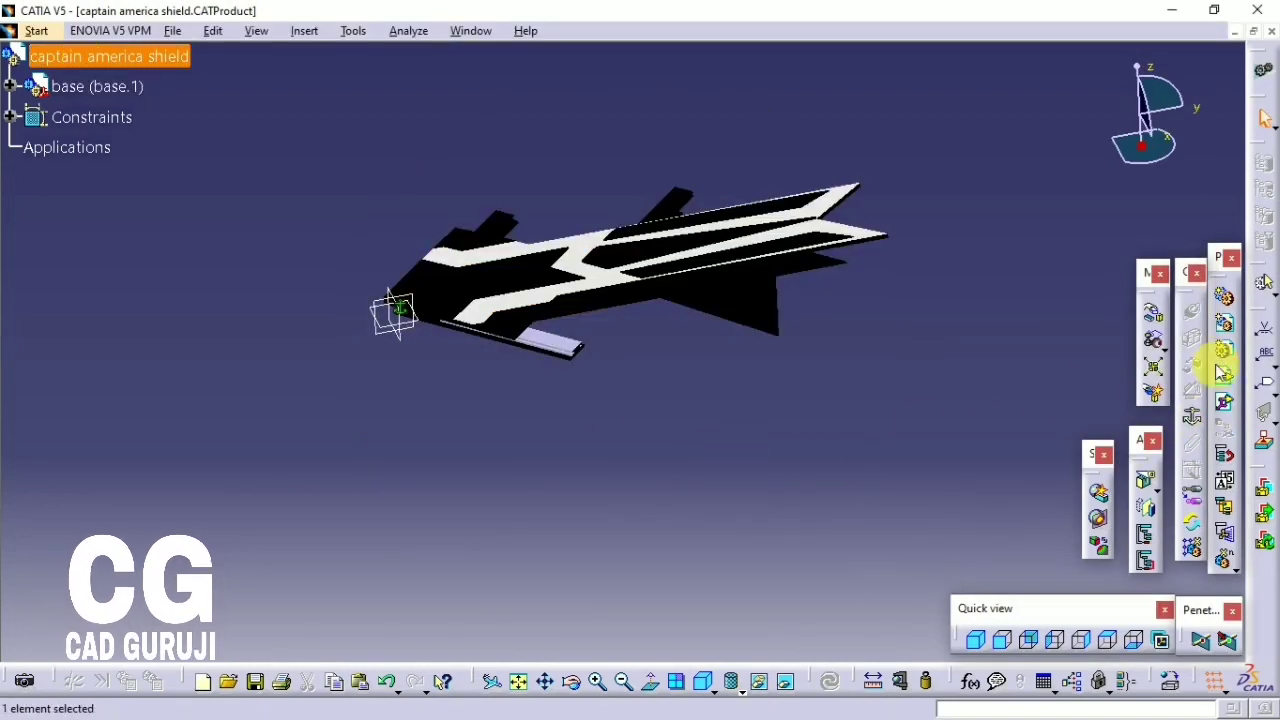
- Insert front.CATPart from the cap shield folder into the captain america shield product
left_click(1221, 352)
left_click(955, 488)
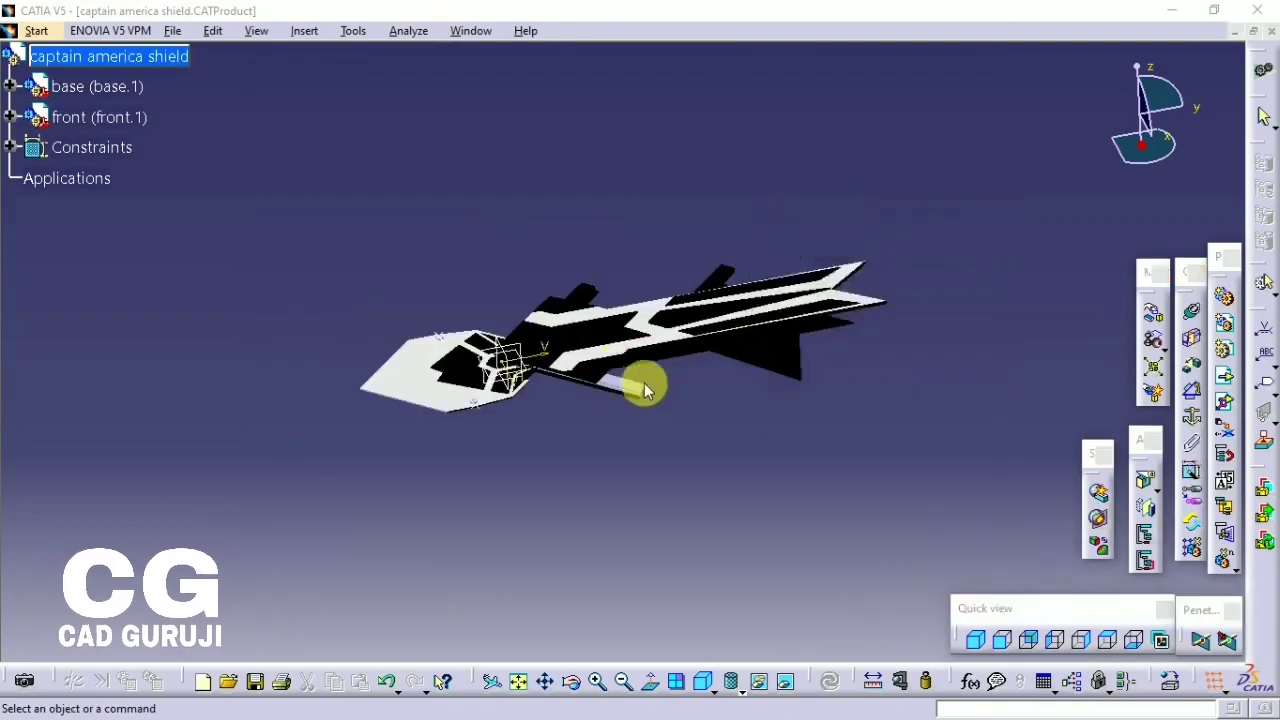
left_click(1180, 406)
- Move the front part along the Y and Z axes to the far end of the base
left_click(1153, 313)
left_click_drag(455, 432, 1190, 232)
middle_click_drag(945, 238, 565, 303)
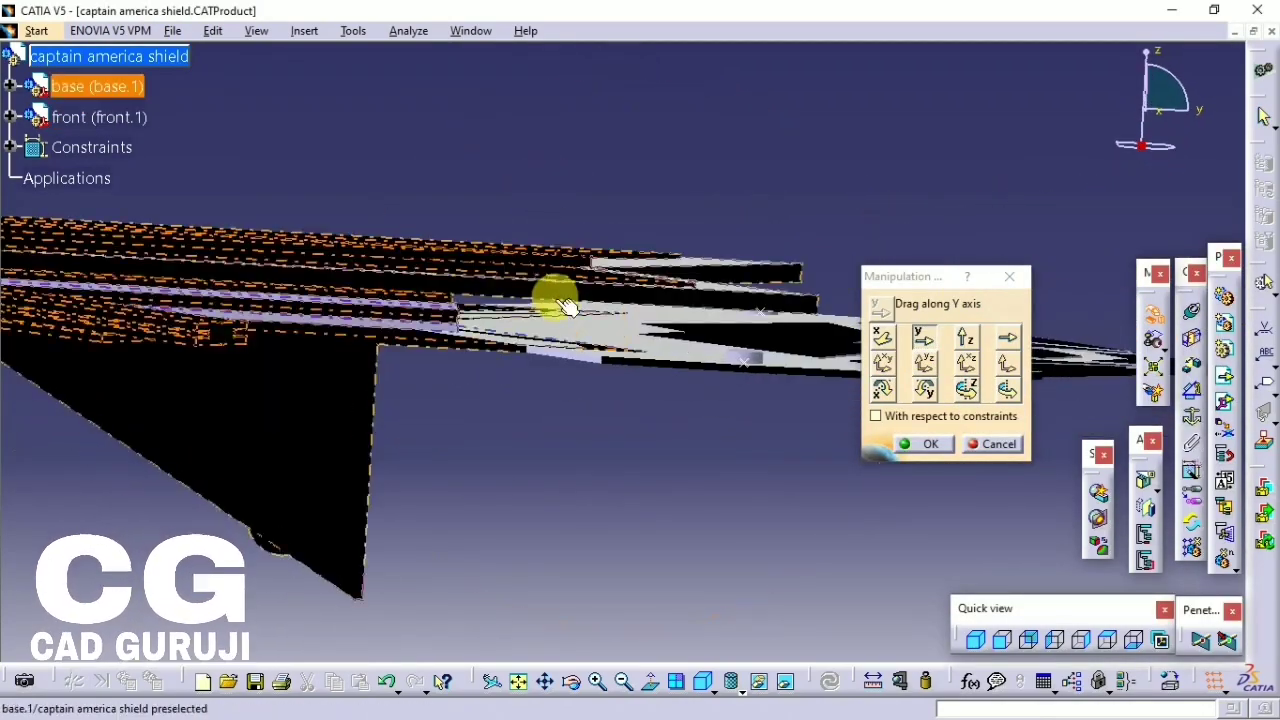
left_click(965, 338)
left_click_drag(720, 362, 671, 380)
middle_click_drag(671, 380, 400, 348)
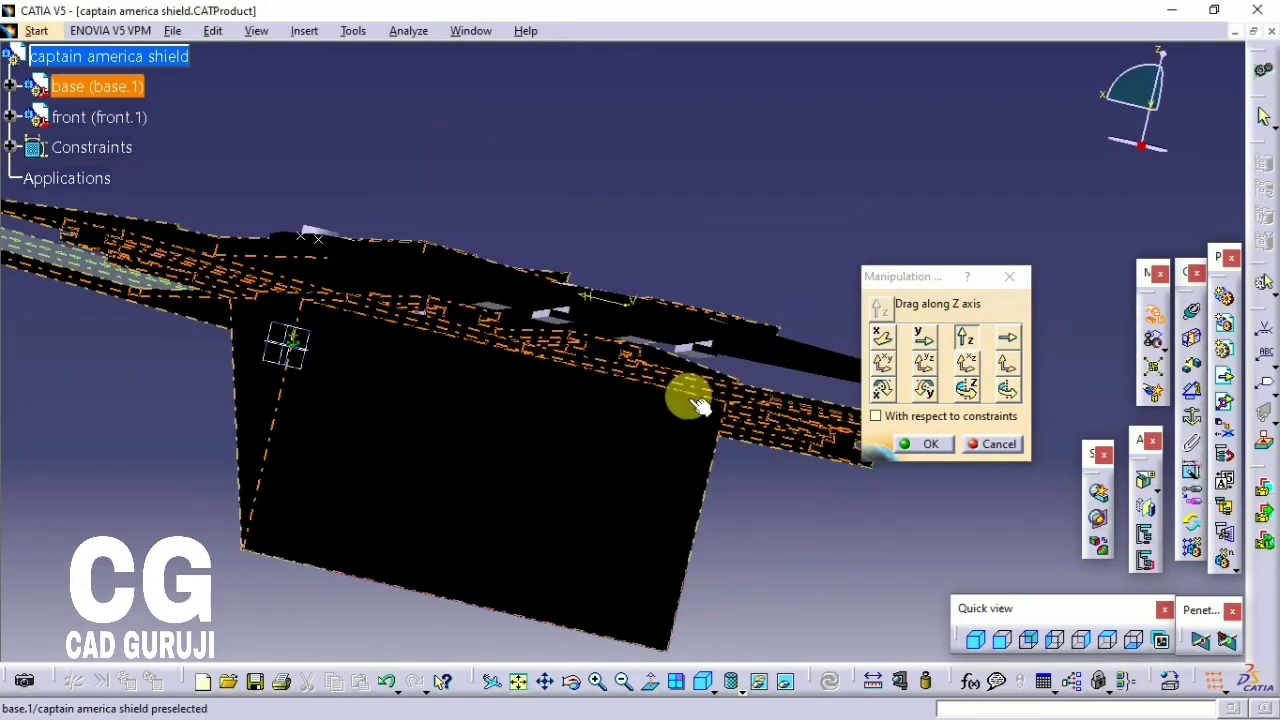
left_click(935, 445)
- Apply a coincidence constraint between a flat face of the front part and the matching face of the base
middle_click_drag(935, 445, 756, 432)
middle_click_drag(690, 388, 510, 322)
middle_click_drag(665, 441, 640, 338)
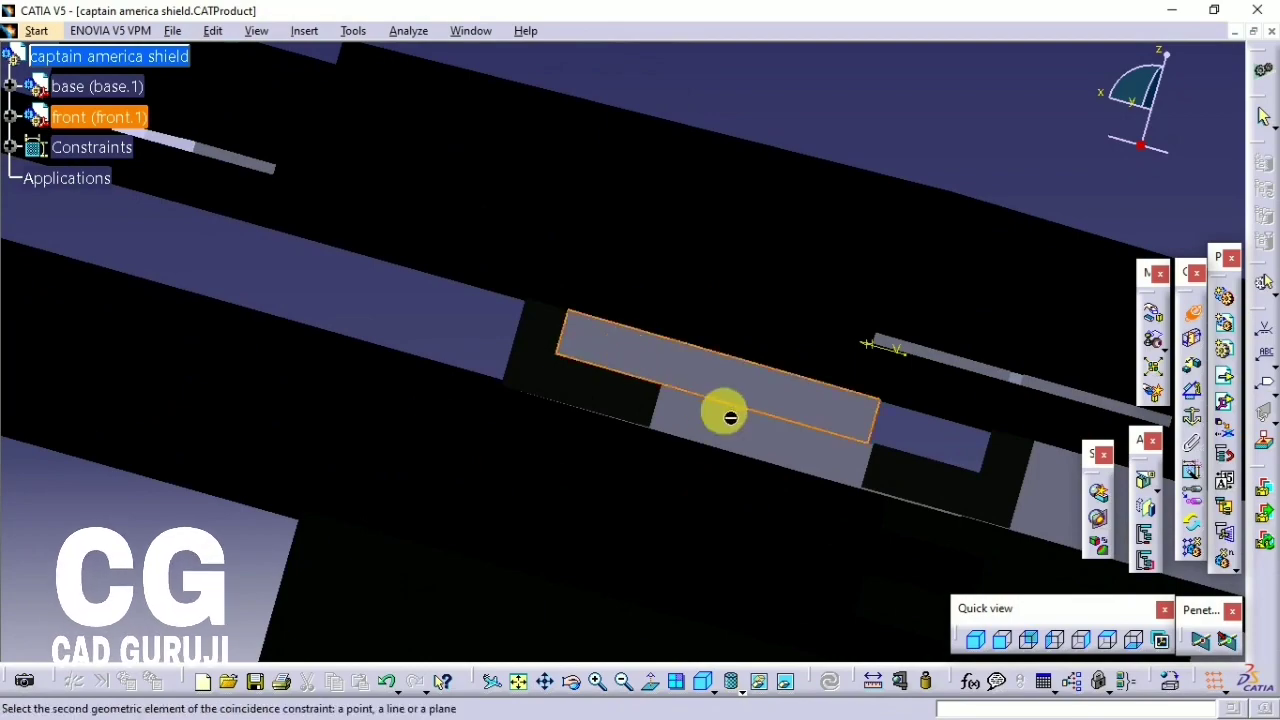
middle_click_drag(713, 409, 568, 330)
middle_click_drag(860, 450, 590, 378)
left_click(905, 564)
middle_click_drag(905, 564, 787, 453)
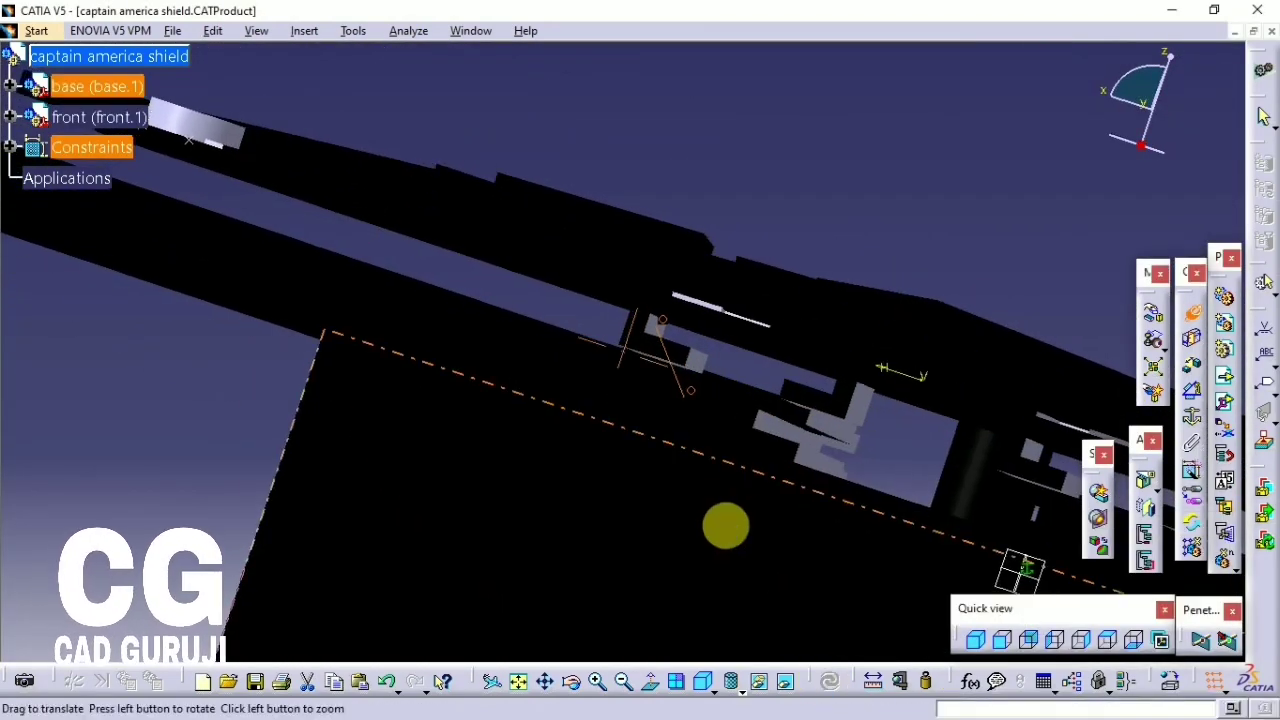
middle_click_drag(640, 403, 623, 429)
left_click(623, 429)
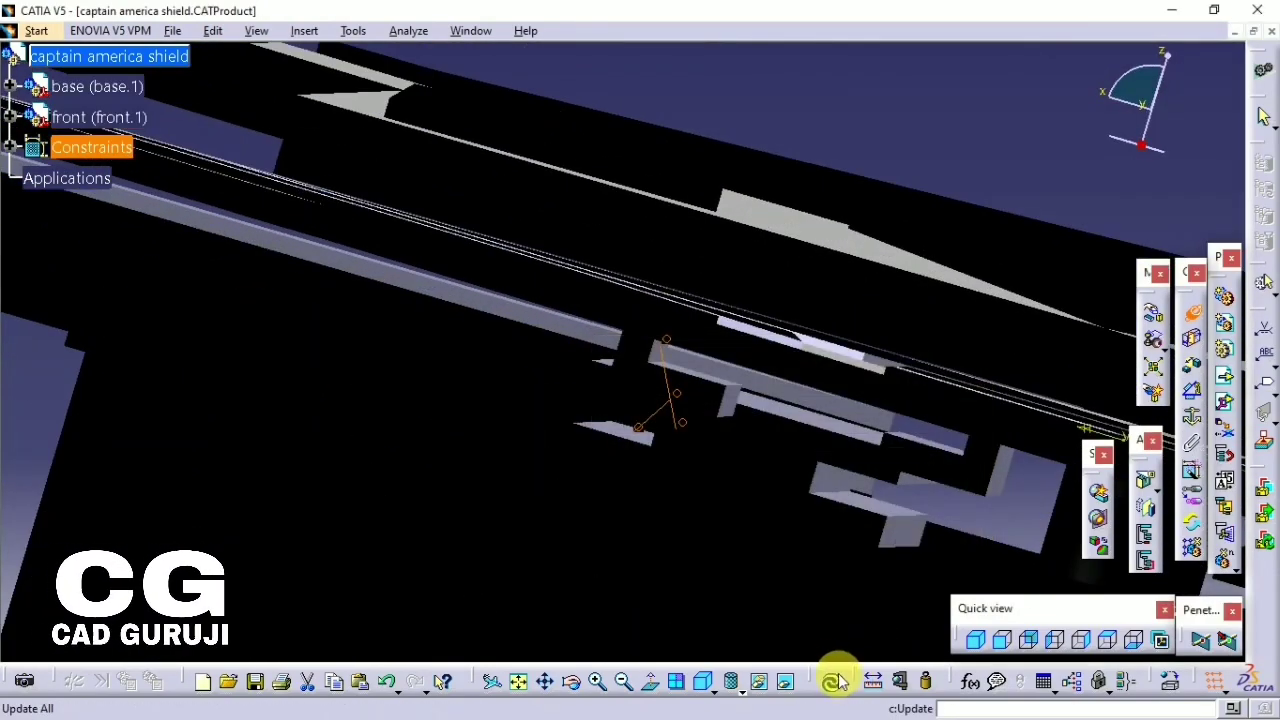
- Switch the display to shading with material and add a coincidence constraint between a side face of the front part and the base
middle_click_drag(737, 438, 733, 485)
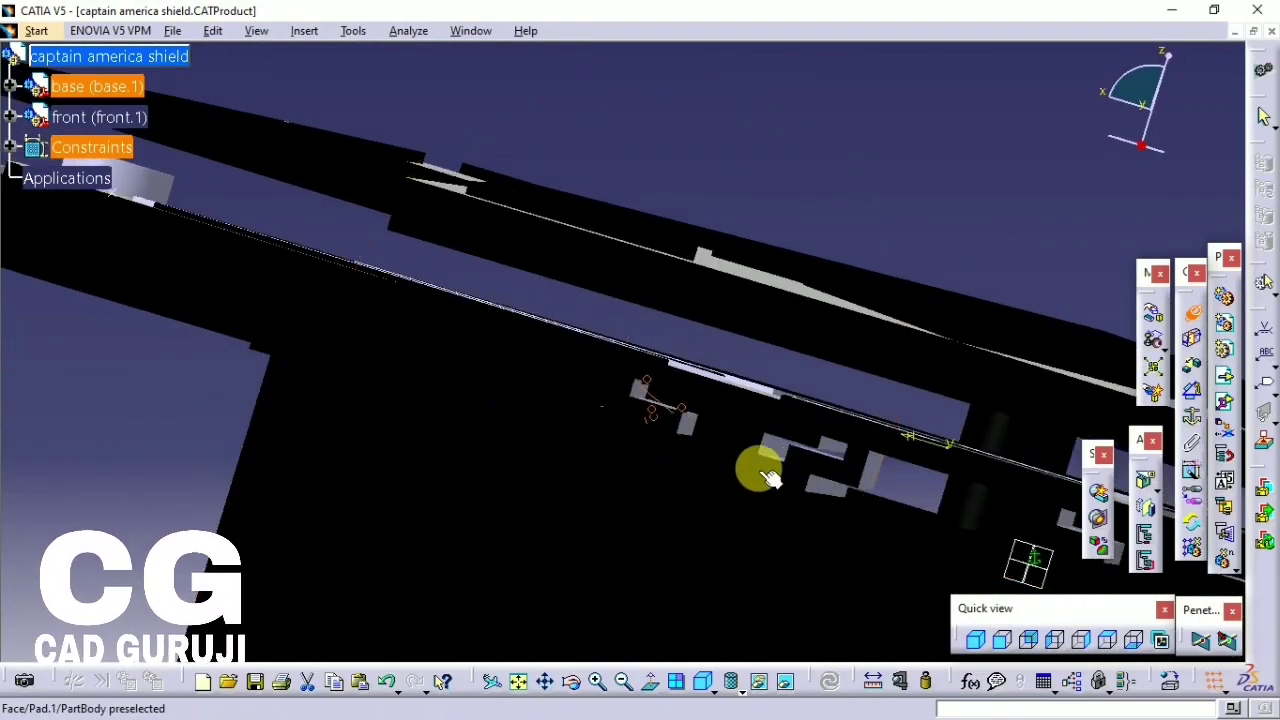
middle_click_drag(810, 476, 790, 400)
middle_click_drag(1190, 318, 623, 374)
left_click(666, 346)
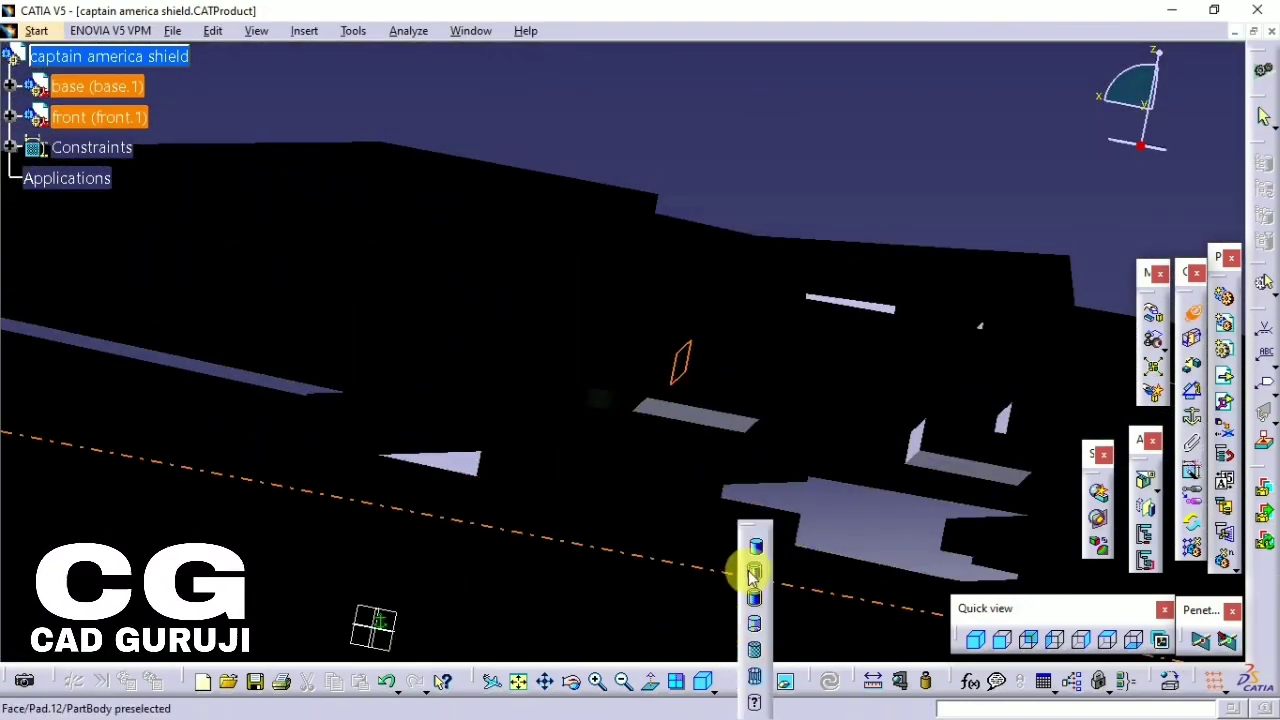
left_click(755, 655)
mouse_move(700, 500)
middle_mouse_down()
mouse_move(671, 486)
mouse_move(703, 493)
middle_mouse_up()
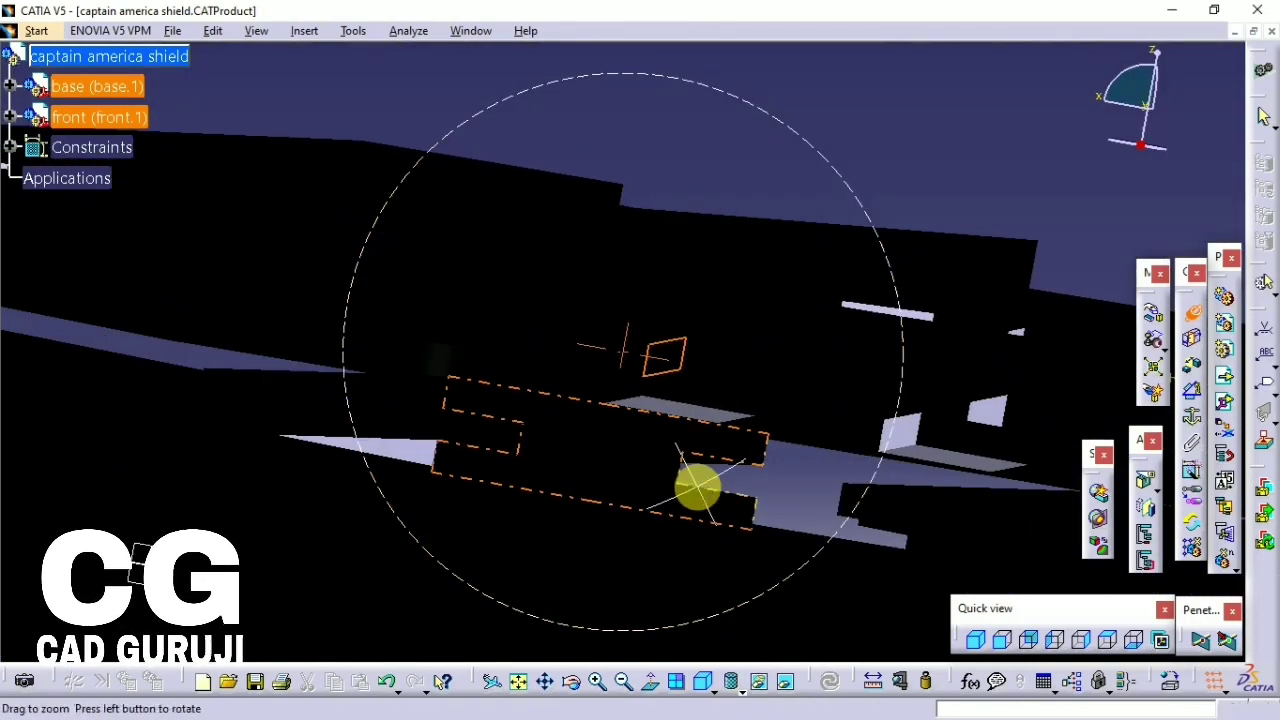
left_click(400, 410)
mouse_move(400, 410)
middle_mouse_down()
mouse_move(389, 363)
mouse_move(380, 369)
mouse_move(420, 385)
mouse_move(391, 420)
mouse_move(420, 400)
middle_mouse_up()
left_click(892, 564)
- Add the Coincidence.3 constraint between planar faces of the front part and base with Opposite orientation, and update the assembly
middle_click_drag(694, 549, 674, 243)
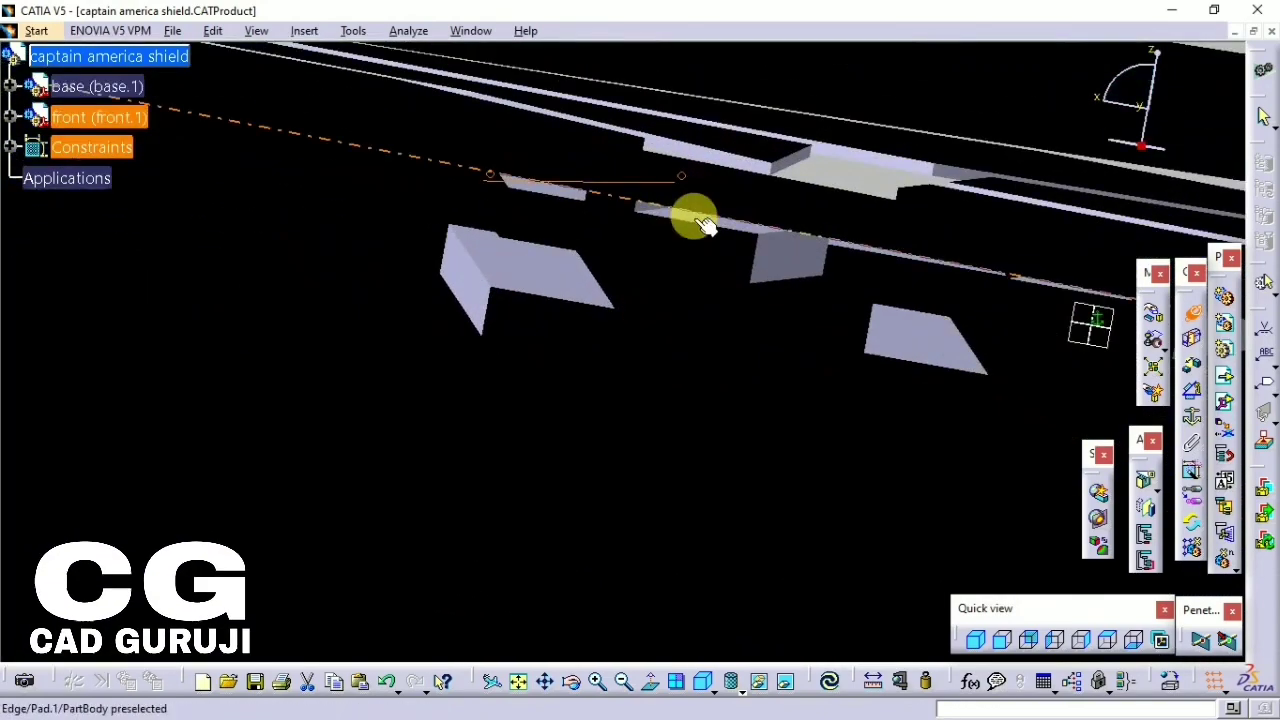
left_click(660, 287)
left_click(645, 545)
left_click(871, 566)
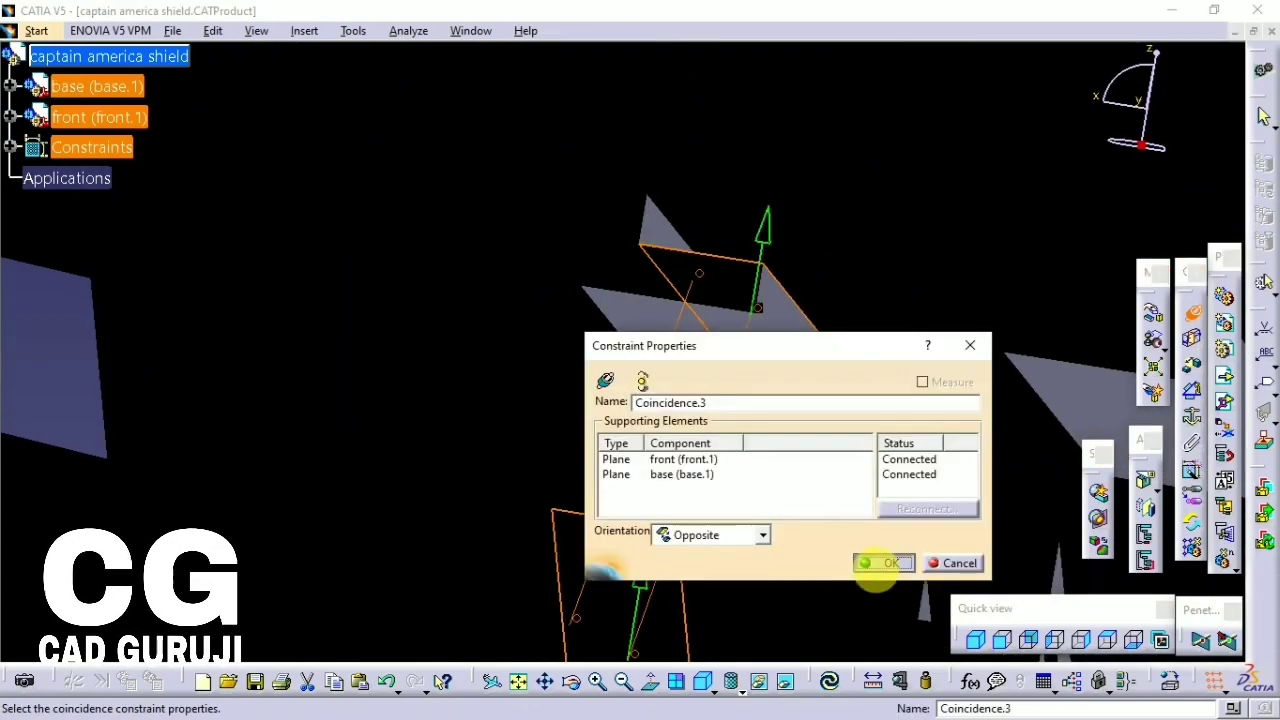
left_click(832, 682)
- Slide the front part along the Y axis with respect to constraints until its pattern aligns with the base's pointed end
middle_click_drag(709, 577, 900, 400)
left_click(1153, 312)
middle_click_drag(1066, 420, 900, 420)
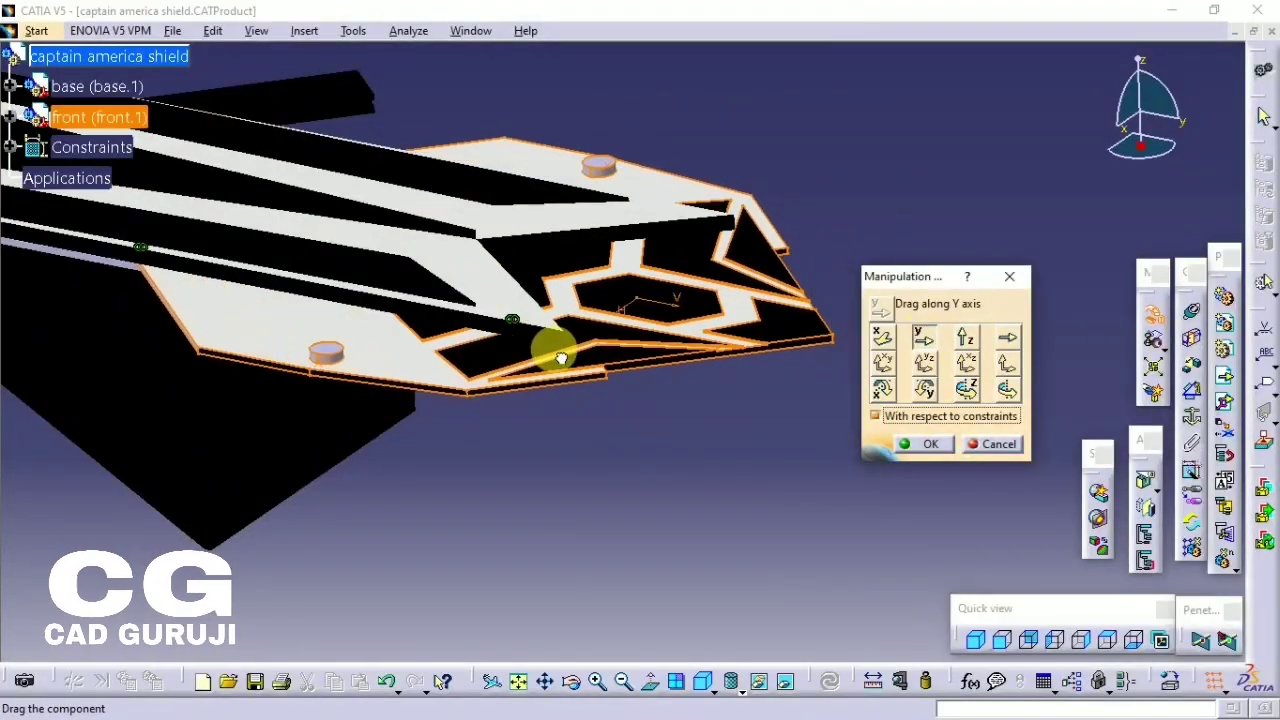
middle_click_drag(548, 347, 635, 311)
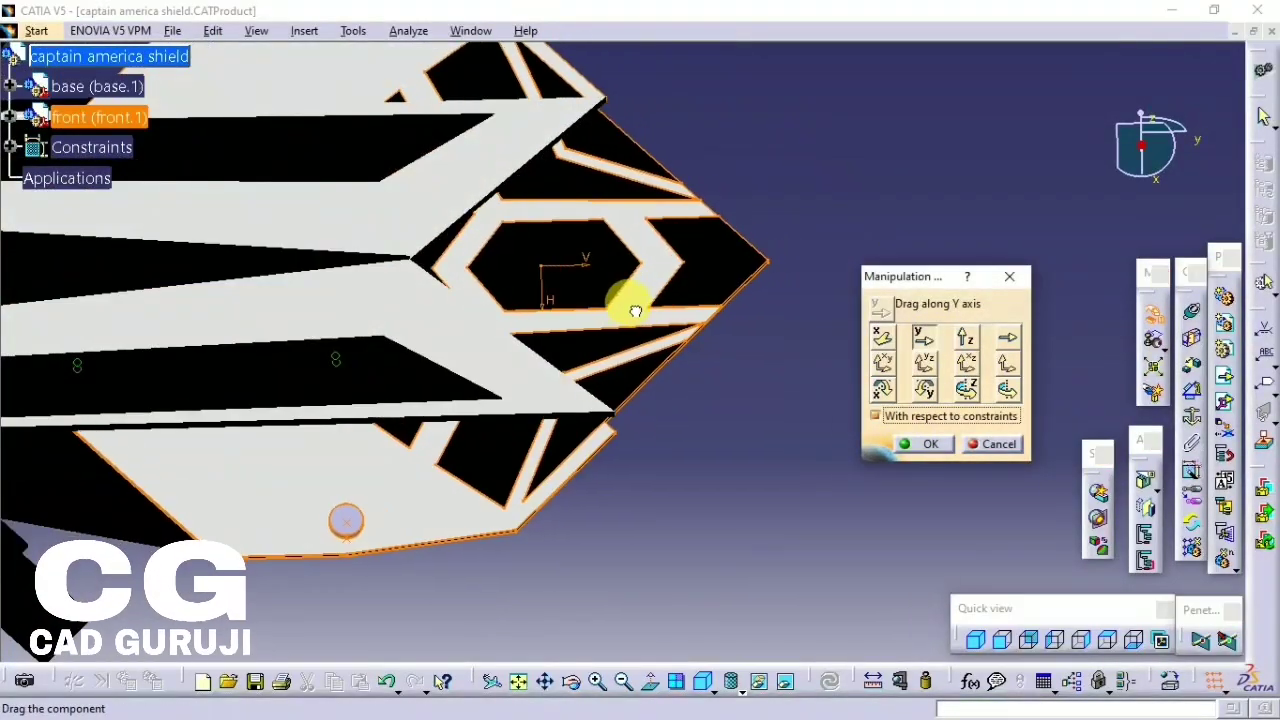
left_click(725, 686)
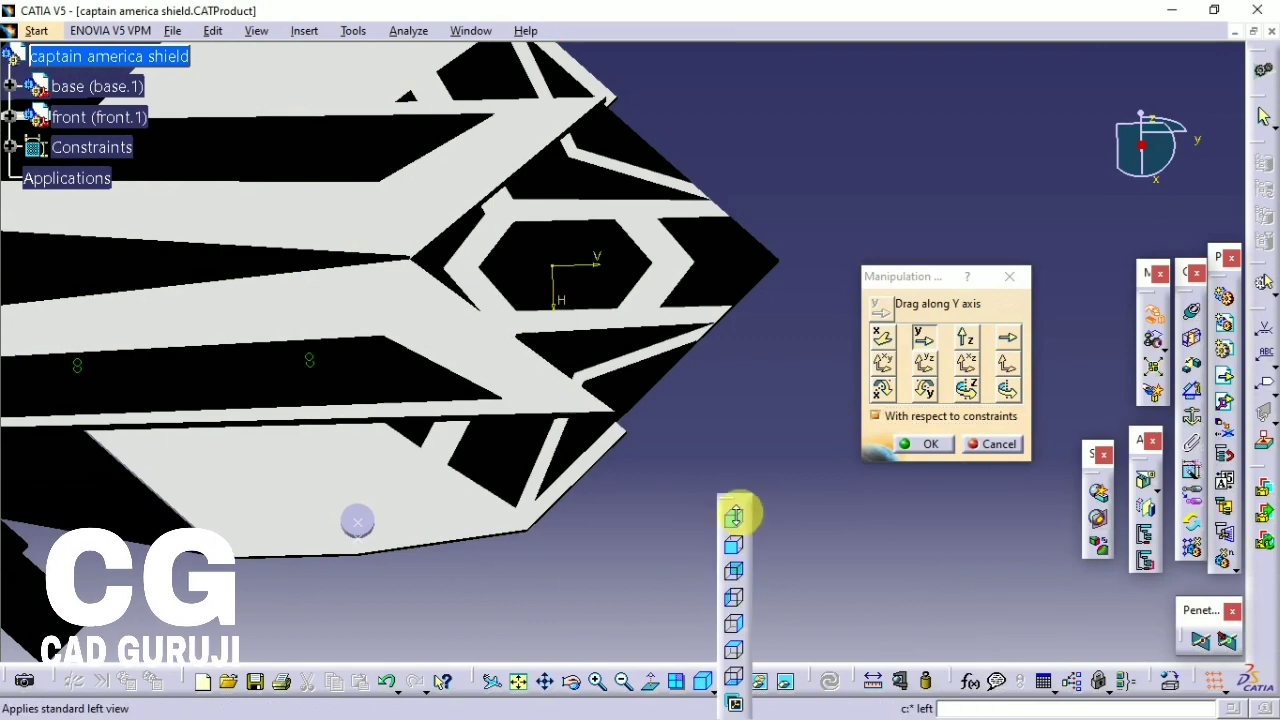
left_click_drag(683, 633, 780, 638)
left_click(781, 648)
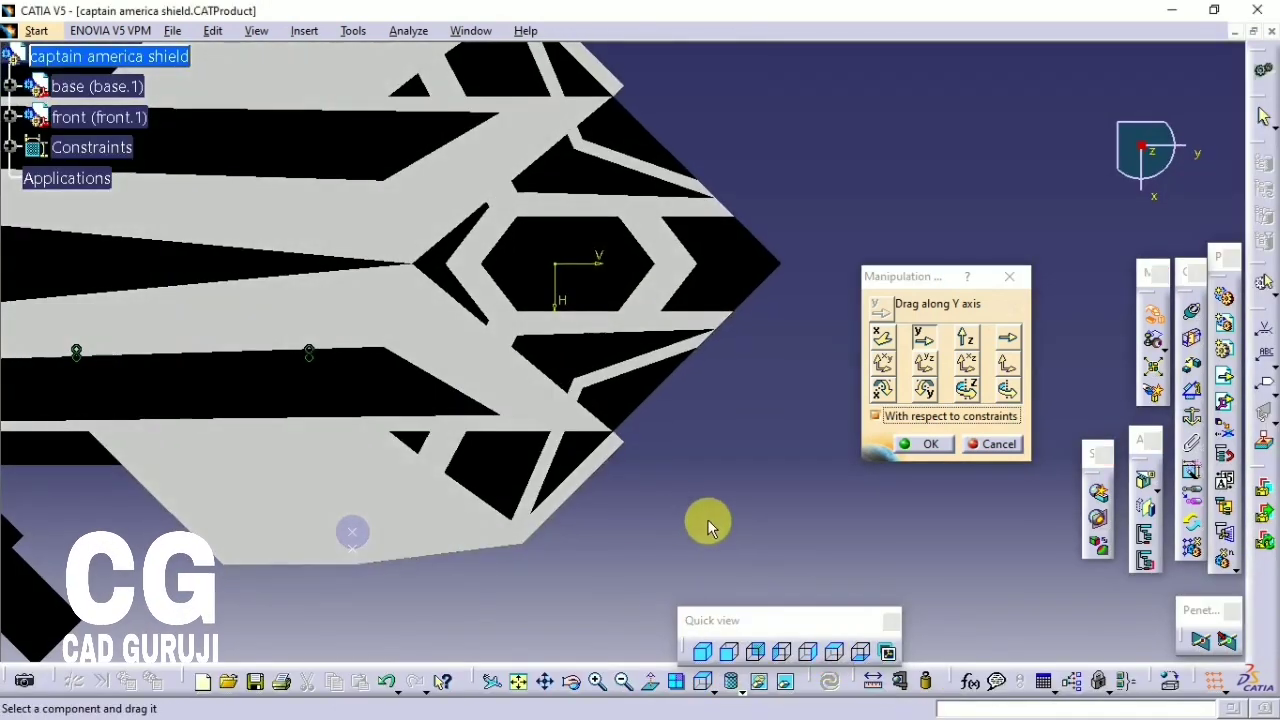
left_click(921, 448)
- Insert side.CATPart from the cap shield folder into the captain america shield product
mouse_move(694, 477)
middle_mouse_down()
mouse_move(591, 486)
mouse_move(675, 488)
middle_mouse_up()
middle_click_drag(377, 420, 290, 250)
left_click(145, 58)
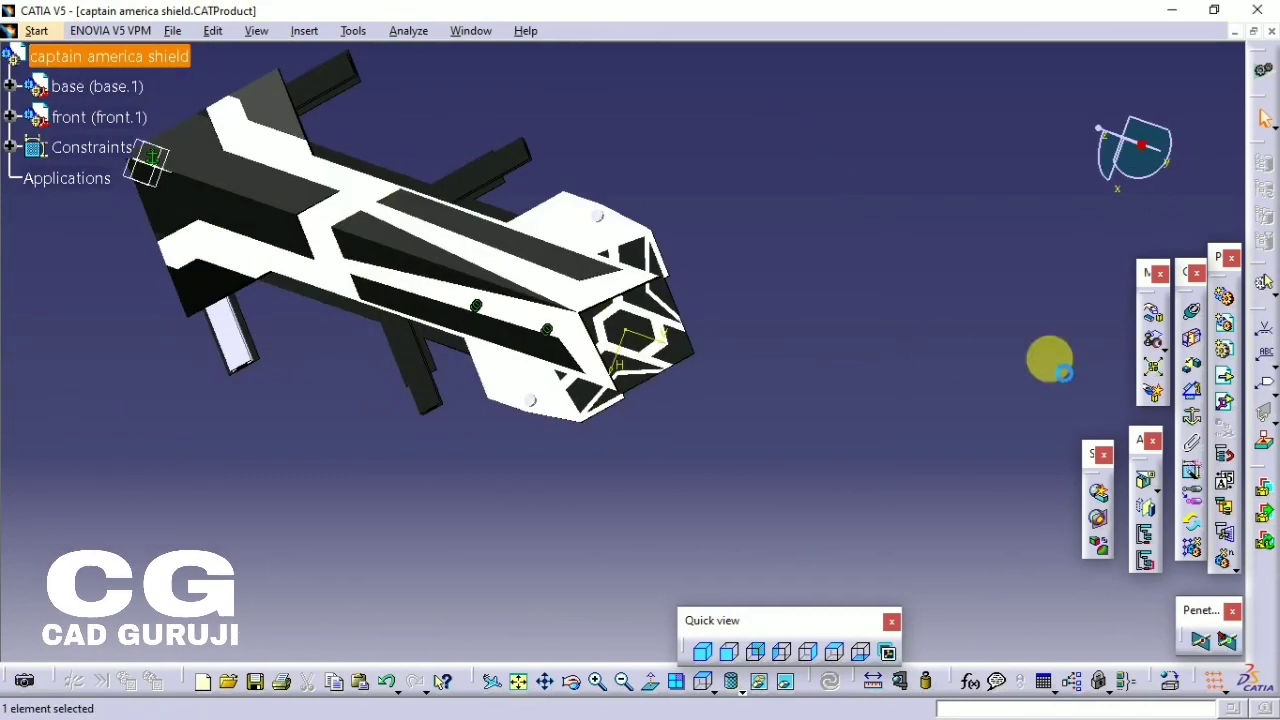
left_click(1226, 376)
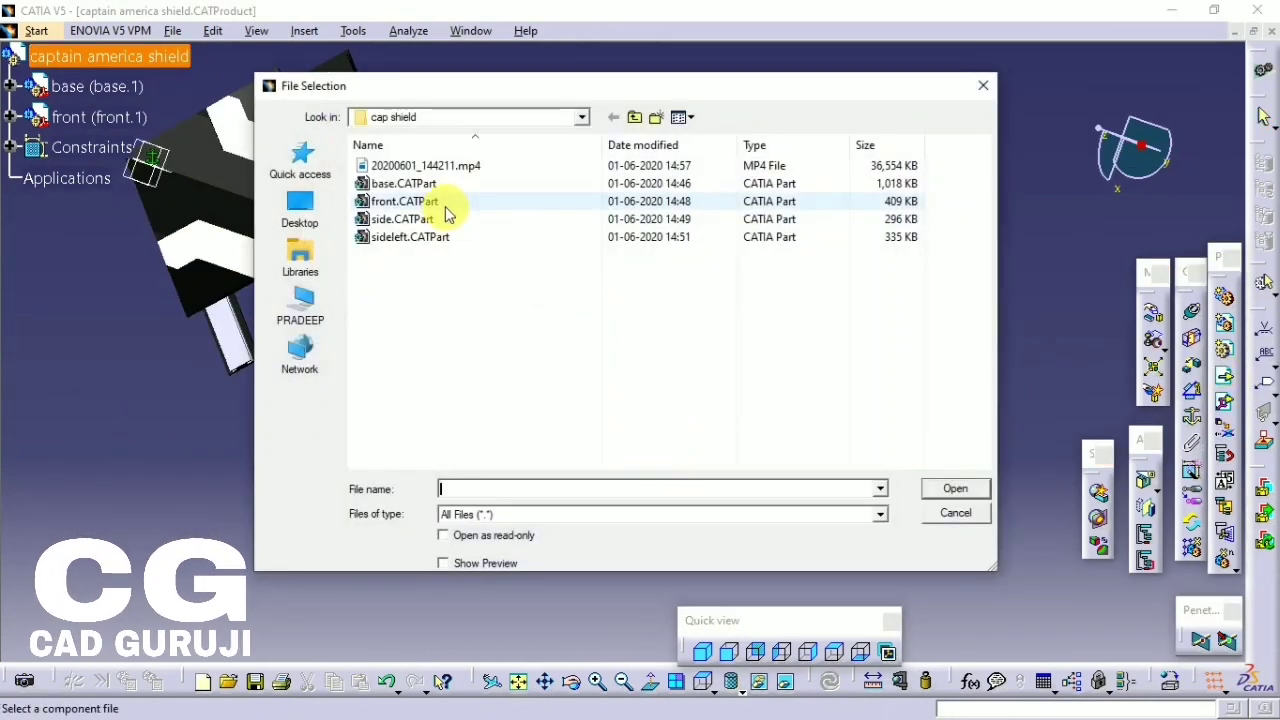
left_click(955, 488)
middle_click_drag(606, 514, 762, 543)
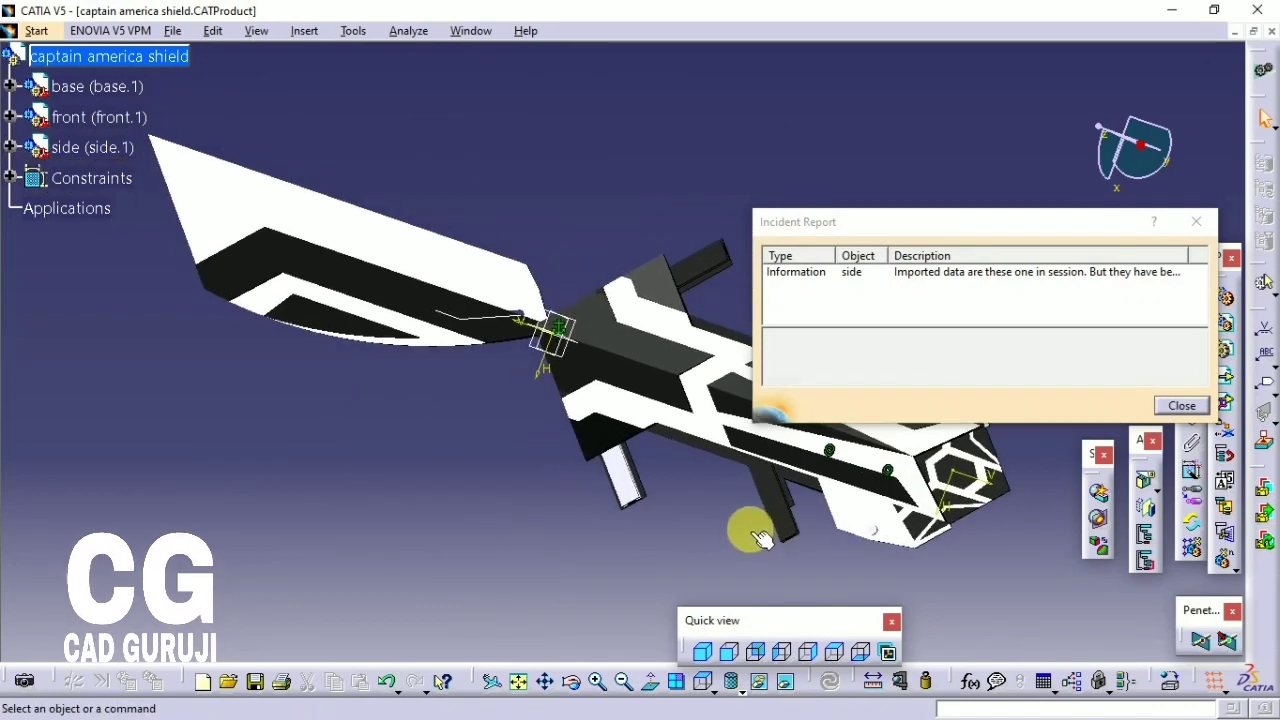
middle_click_drag(628, 505, 428, 469)
left_click(1182, 405)
- Try to rotate the side part around the Z axis with the Manipulation tool
left_click(1152, 312)
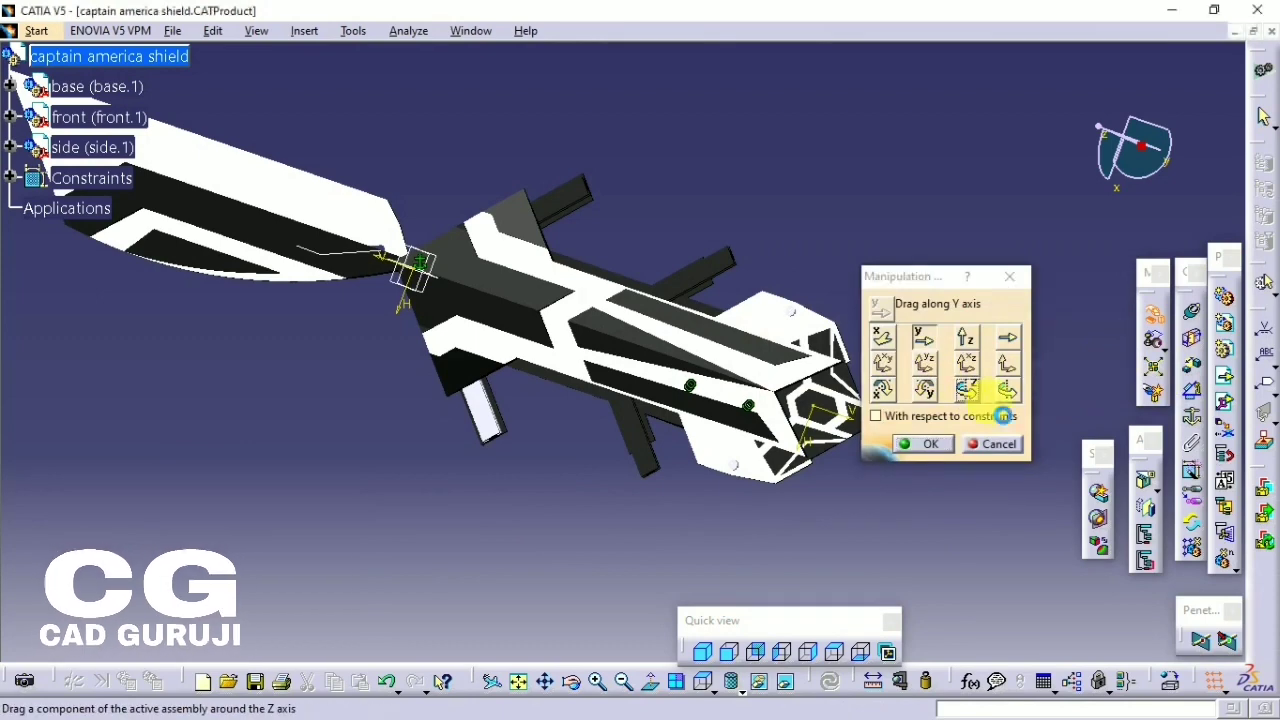
left_click_drag(248, 167, 675, 312)
middle_click_drag(757, 293, 686, 242)
left_click_drag(745, 205, 150, 180)
middle_click_drag(254, 363, 597, 510)
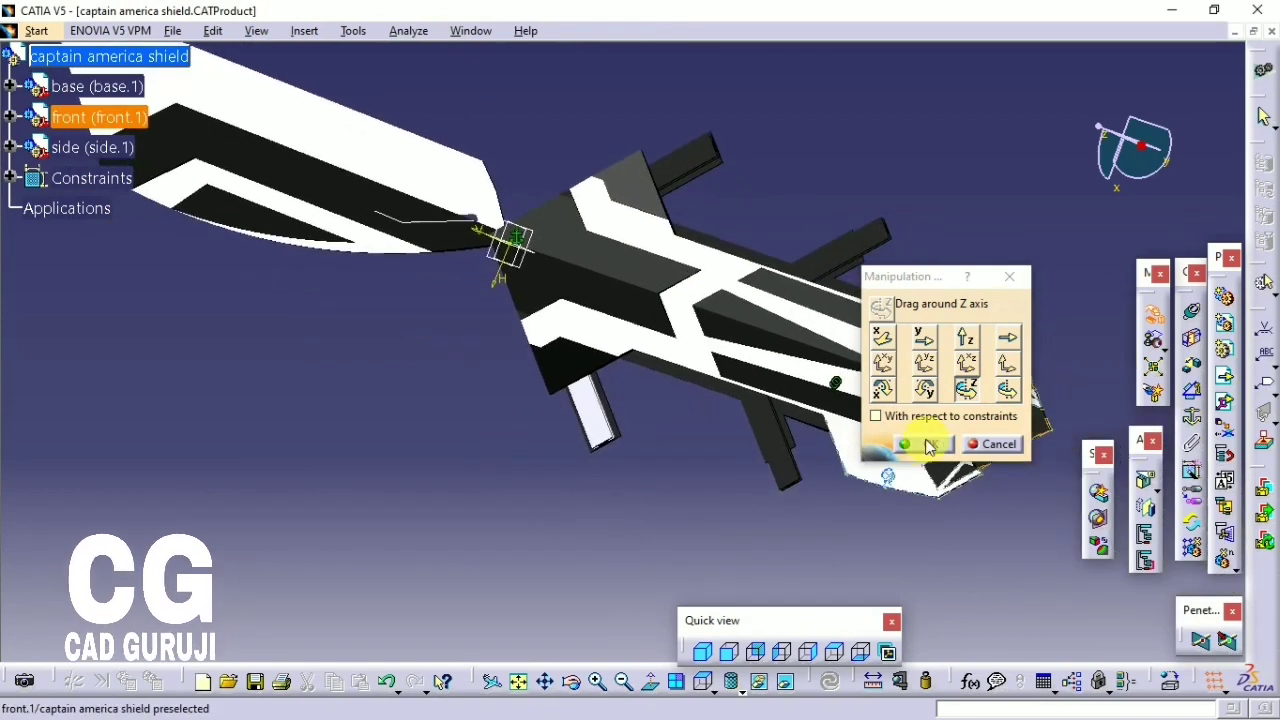
- Move the side part along the X, Y and Z axes until it lies beside the base and front parts
left_click(890, 334)
left_click(923, 338)
left_click_drag(500, 230, 833, 410)
left_click_drag(536, 248, 757, 534)
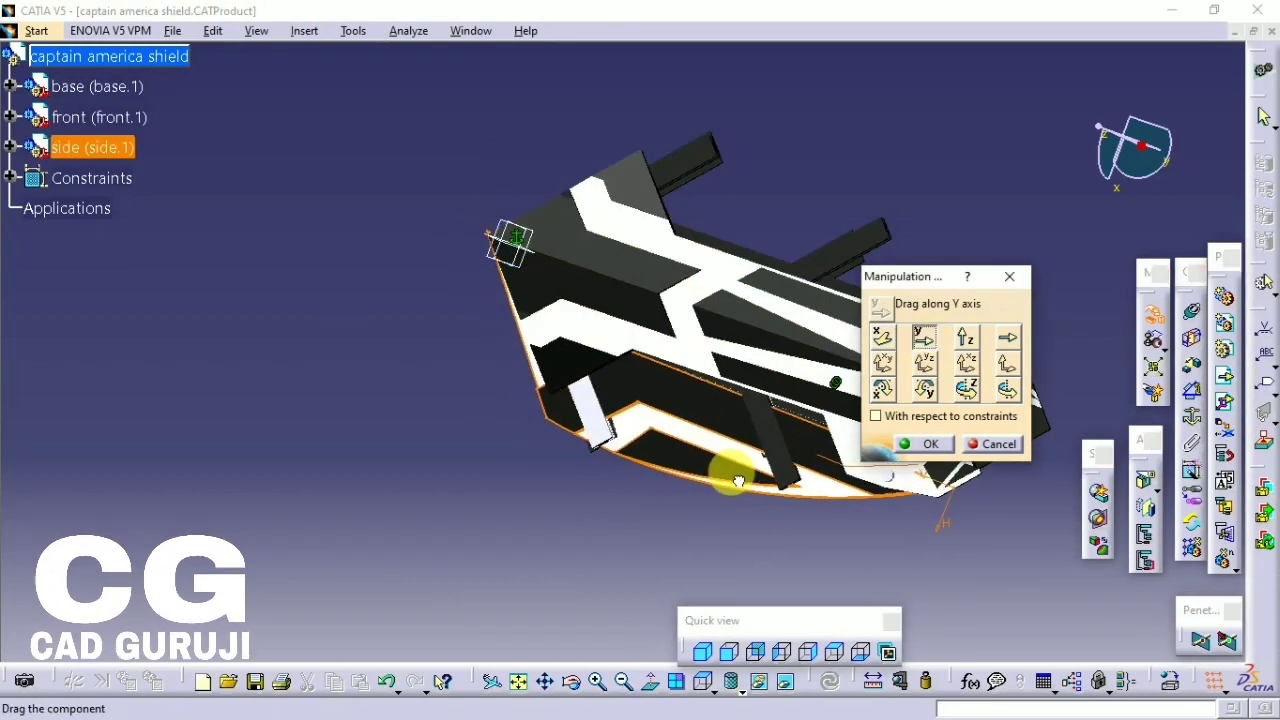
left_click(965, 338)
middle_click_drag(648, 566, 600, 420)
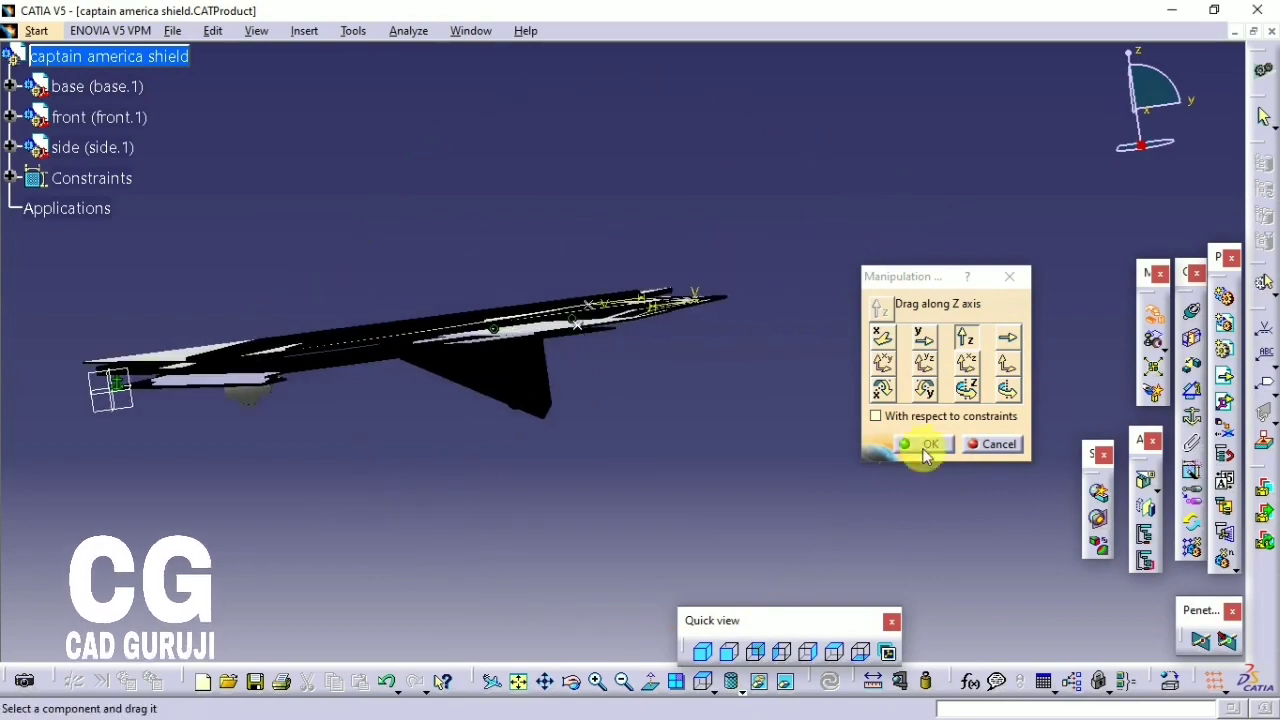
left_click(916, 452)
- Apply a coincidence constraint between the flat faces of the side part and the front part
middle_click_drag(629, 337, 294, 464)
left_click(294, 464)
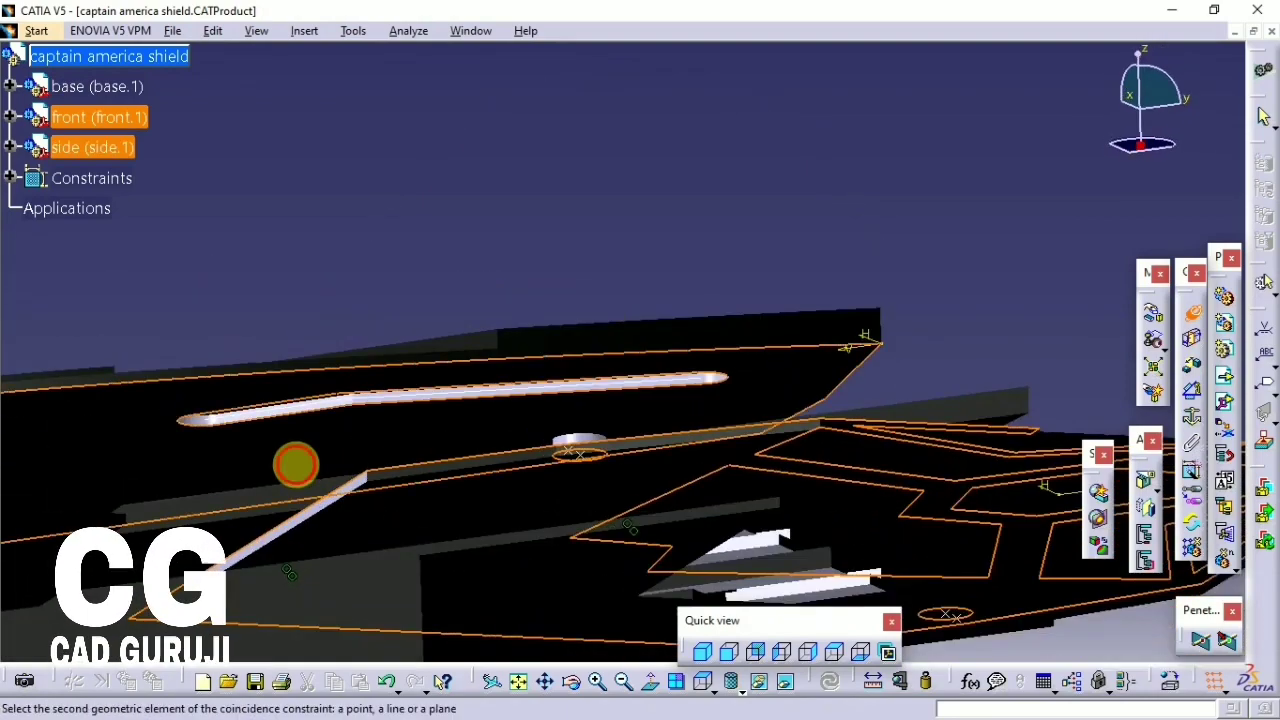
left_click(886, 562)
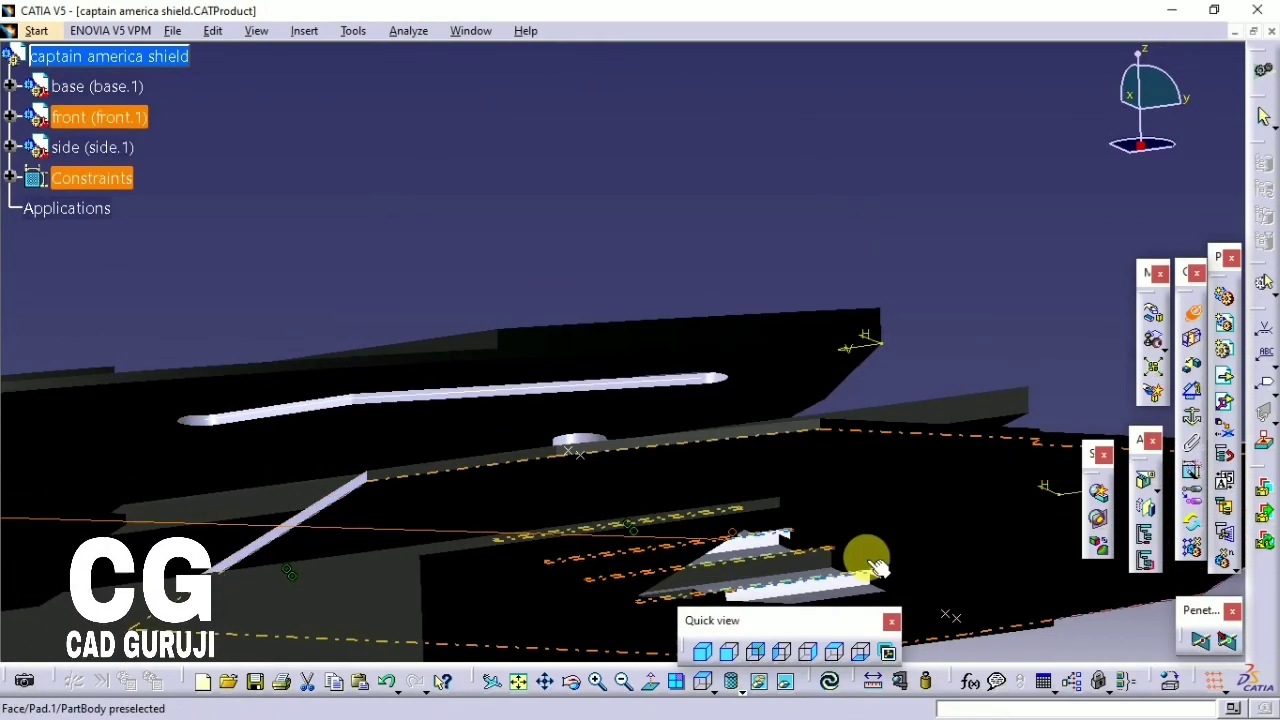
- Apply a coincidence constraint between the small flat faces of the side part and the base, and update the assembly
middle_click_drag(650, 610, 234, 477)
left_click(231, 474)
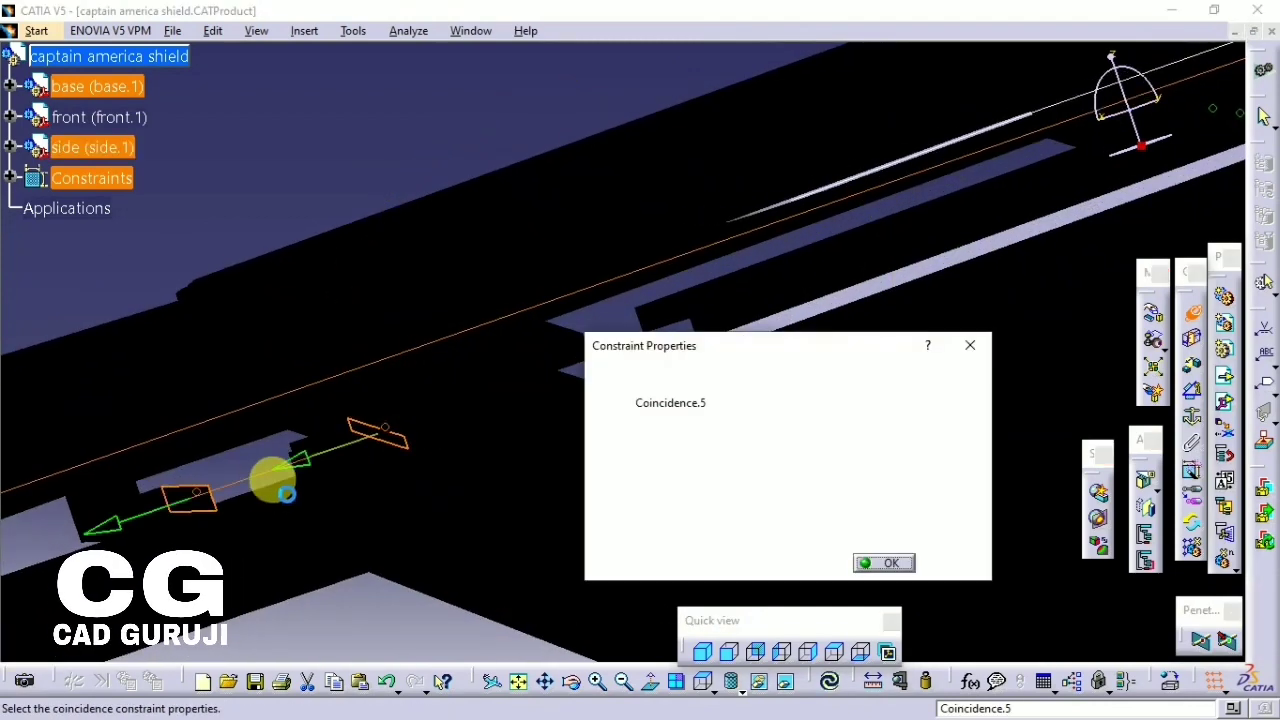
left_click(880, 563)
left_click(829, 681)
middle_click_drag(320, 451, 472, 402)
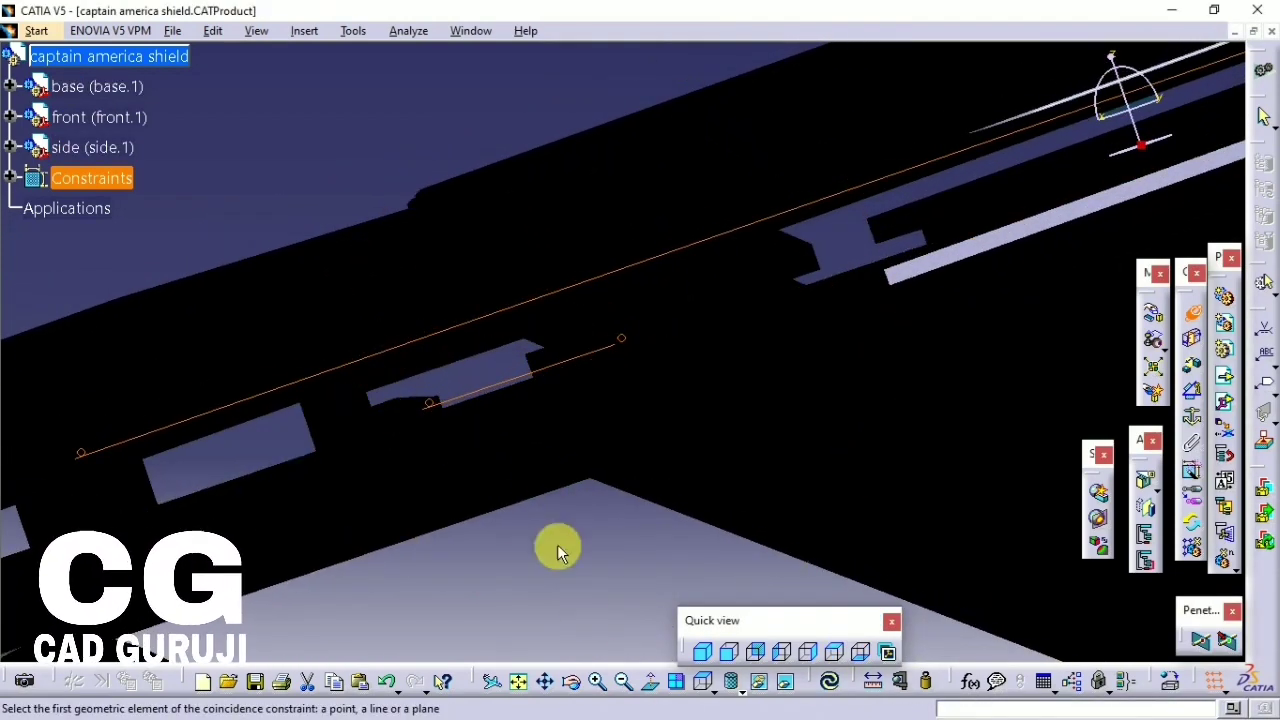
- Move the side part along the Y axis with respect to its constraints using the Manipulation tool
middle_click_drag(800, 688, 730, 334)
middle_click_drag(903, 408, 757, 214)
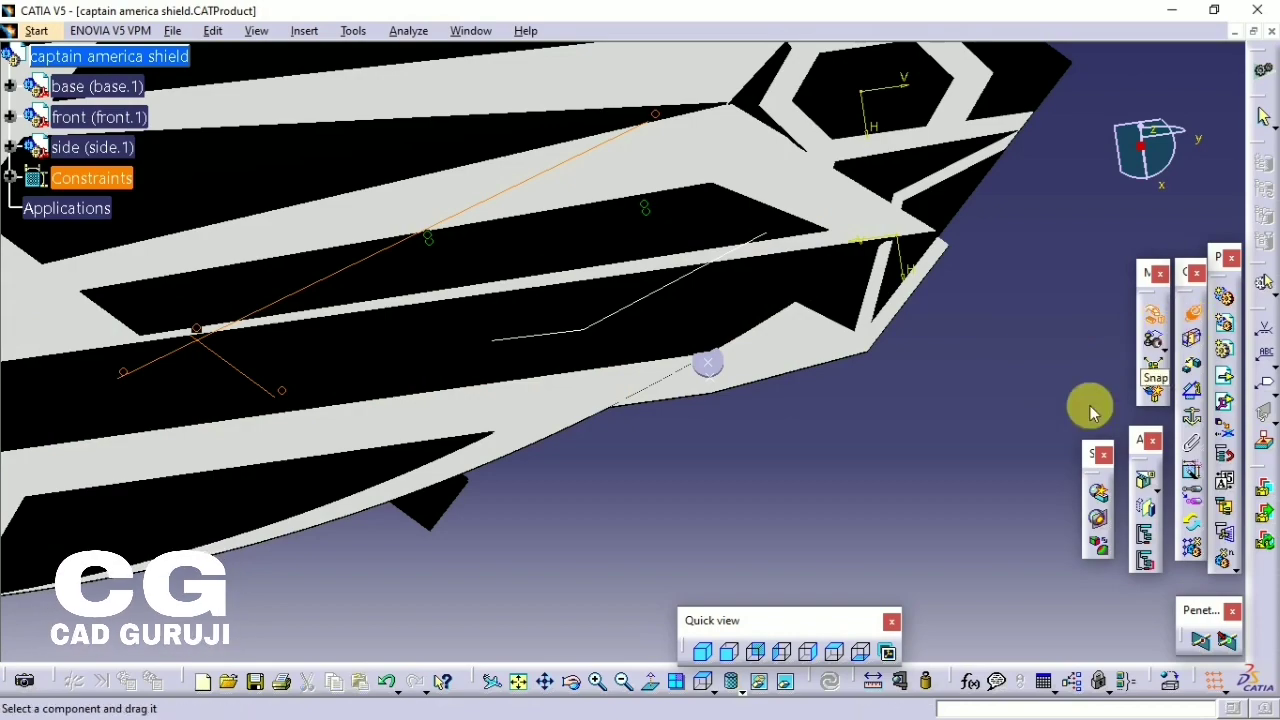
mouse_move(582, 427)
left_mouse_down()
mouse_move(546, 440)
mouse_move(572, 450)
left_mouse_up()
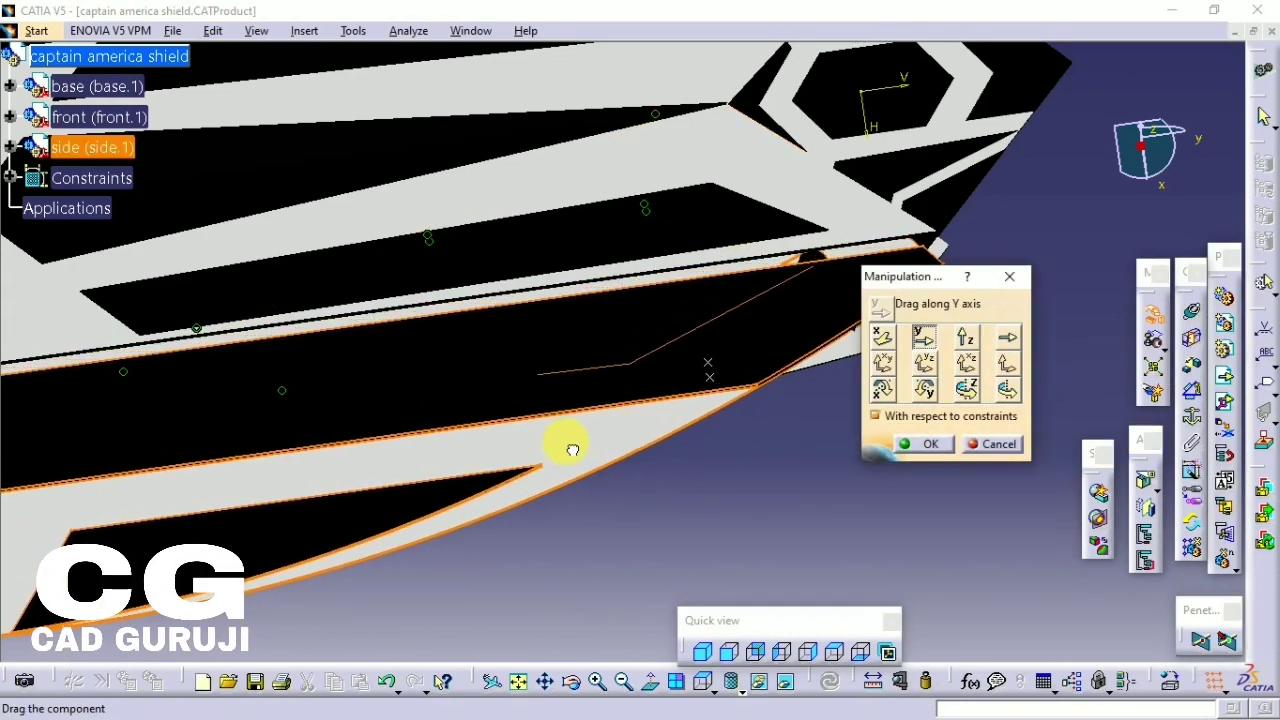
middle_click_drag(572, 450, 420, 158)
right_click(420, 158)
left_click(455, 184)
middle_click_drag(612, 302, 475, 335)
left_click(1011, 278)
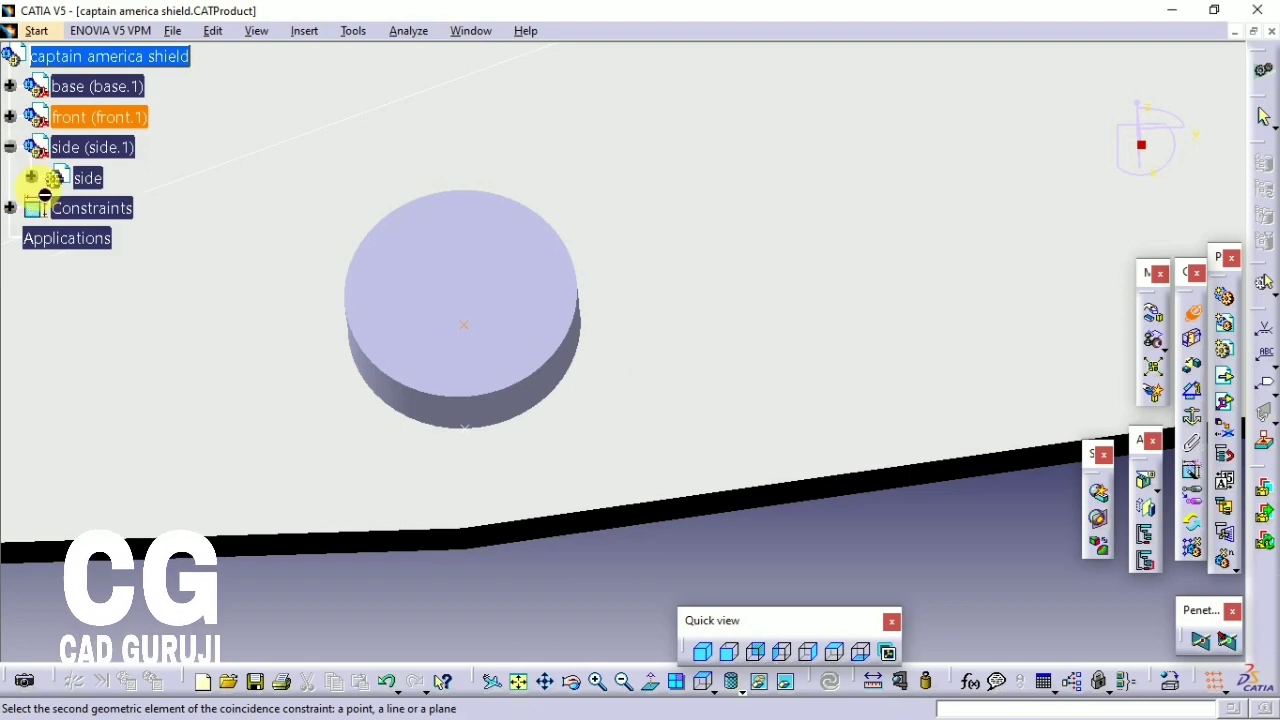
- Apply a coincidence constraint between the centre point of the front part's pin and the end point of the side part's path sketch
left_click(31, 177)
left_click(52, 298)
right_click(125, 328)
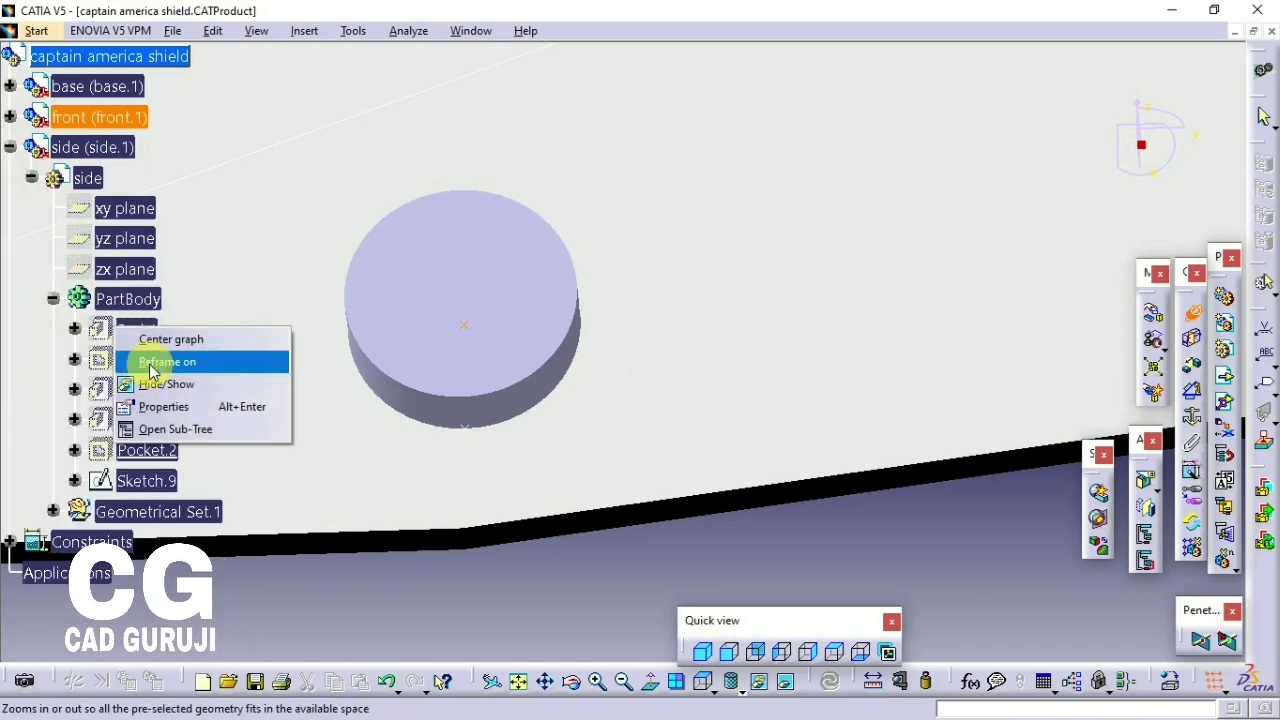
left_click(165, 362)
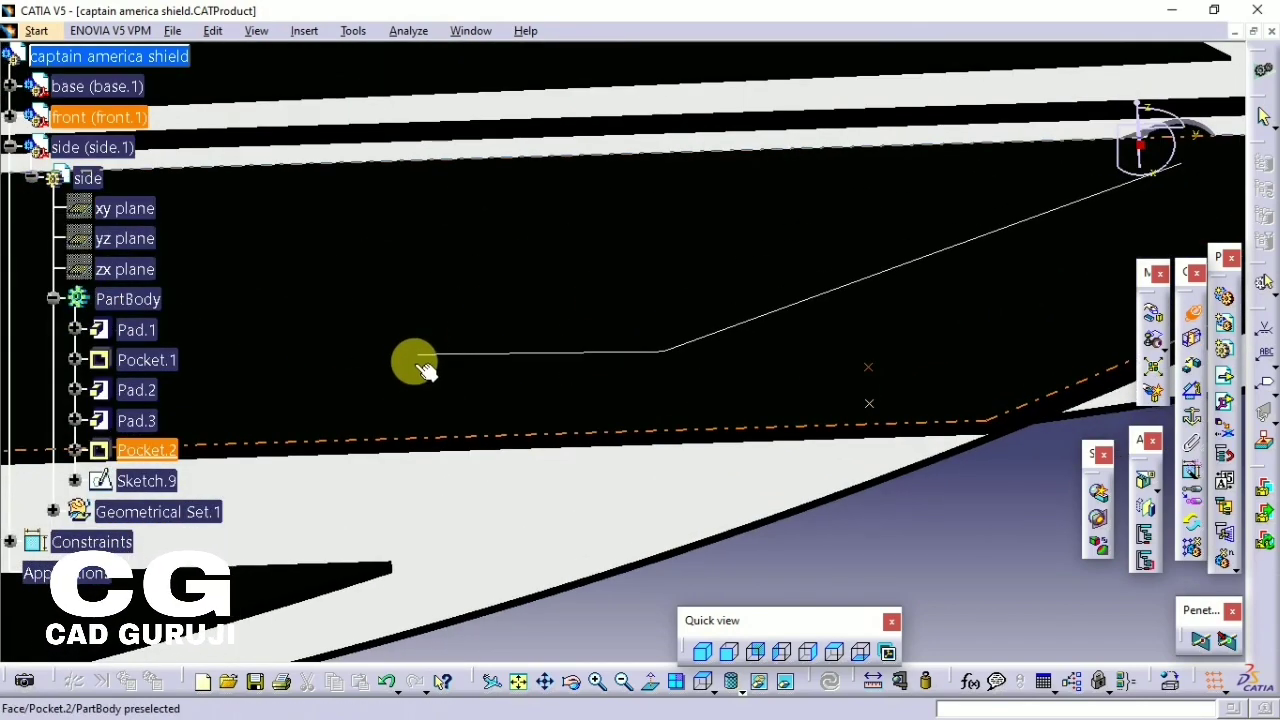
middle_click_drag(754, 394, 665, 422)
left_click(705, 502)
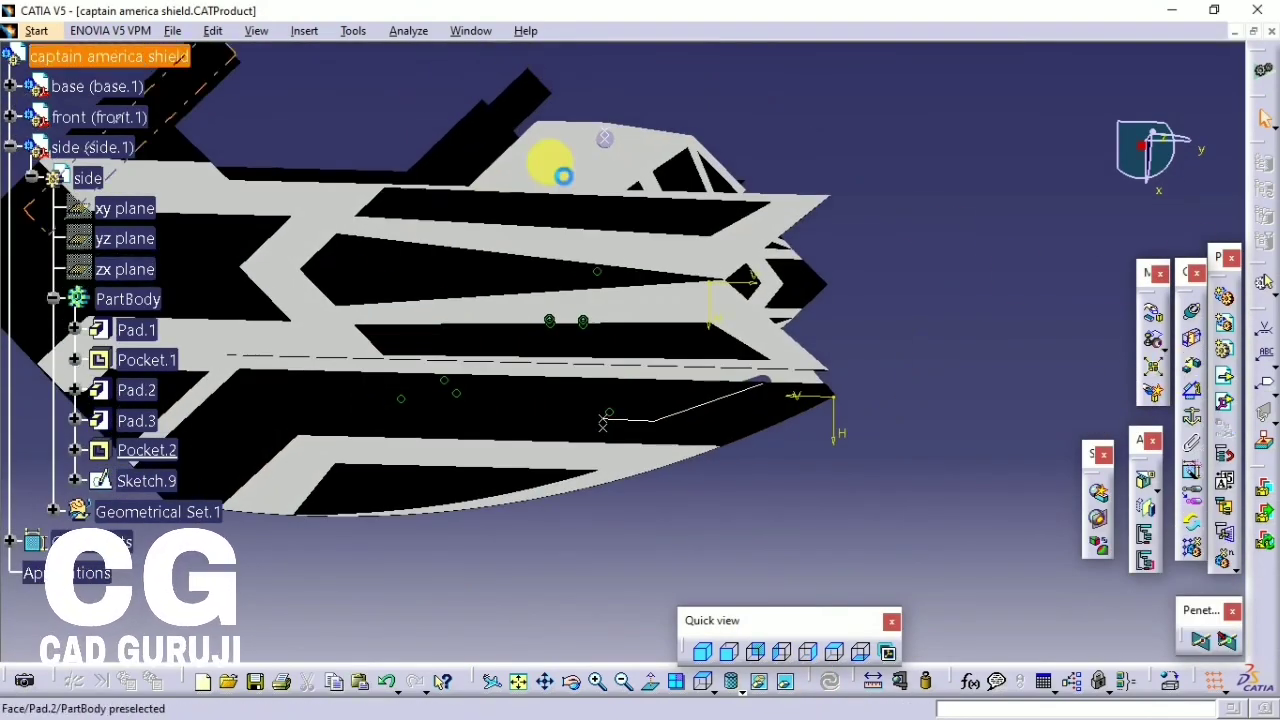
- Insert sideleft.CATPart from the cap shield folder into the captain america shield product
left_click(1237, 380)
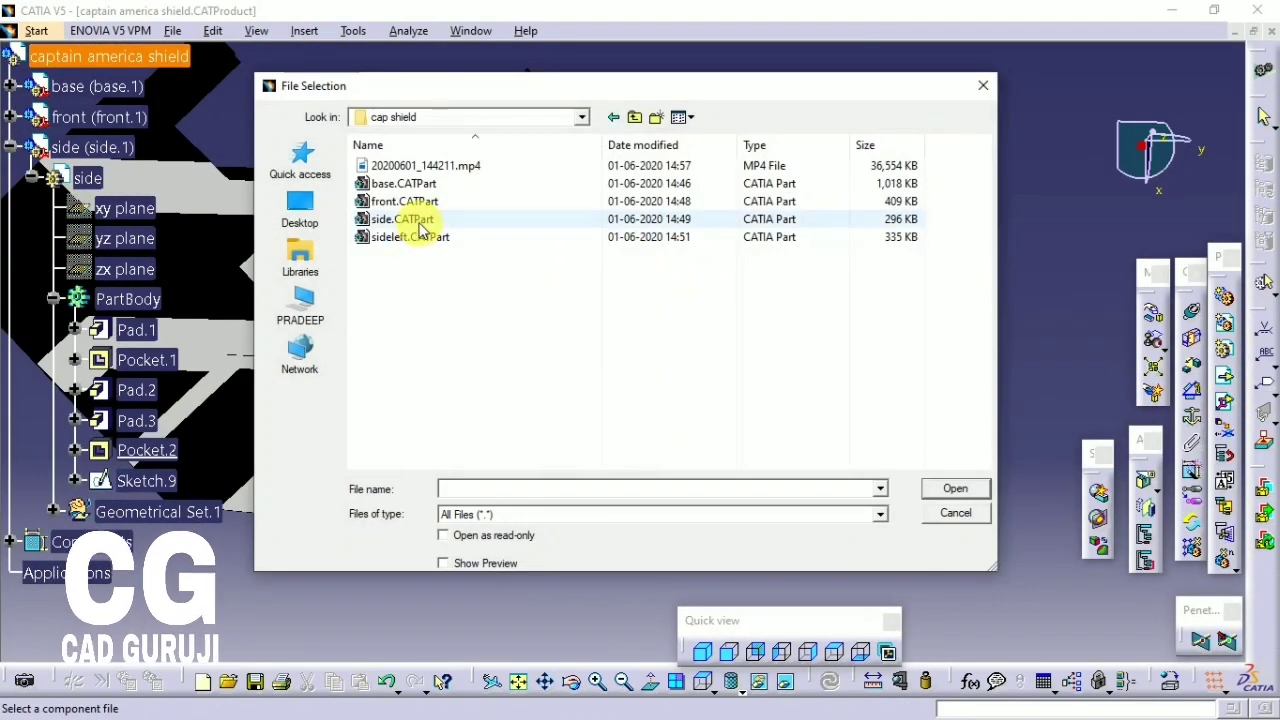
key("Return")
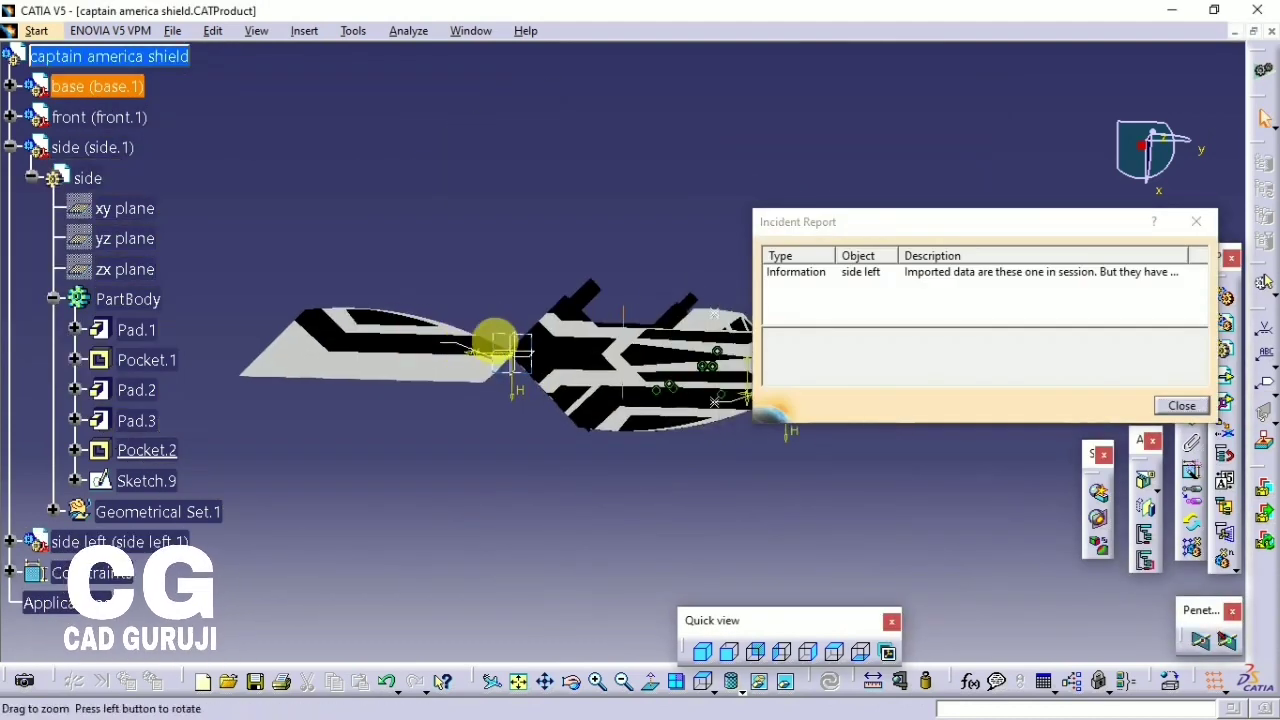
left_click(1206, 214)
- Move the side left part along the X and Y axes until it lies beside the front part, opposite the side part
left_click(1153, 318)
left_click_drag(335, 360, 337, 255)
left_click_drag(500, 268, 862, 276)
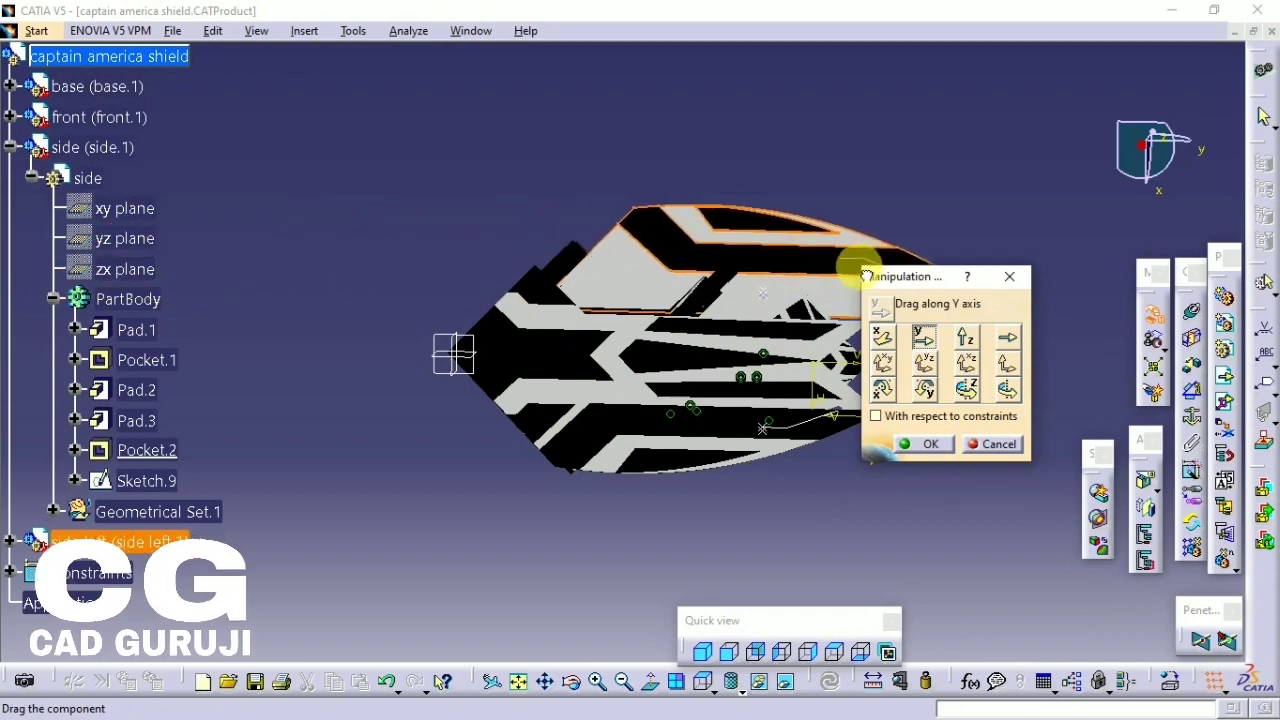
left_click_drag(783, 272, 785, 255)
left_click(921, 443)
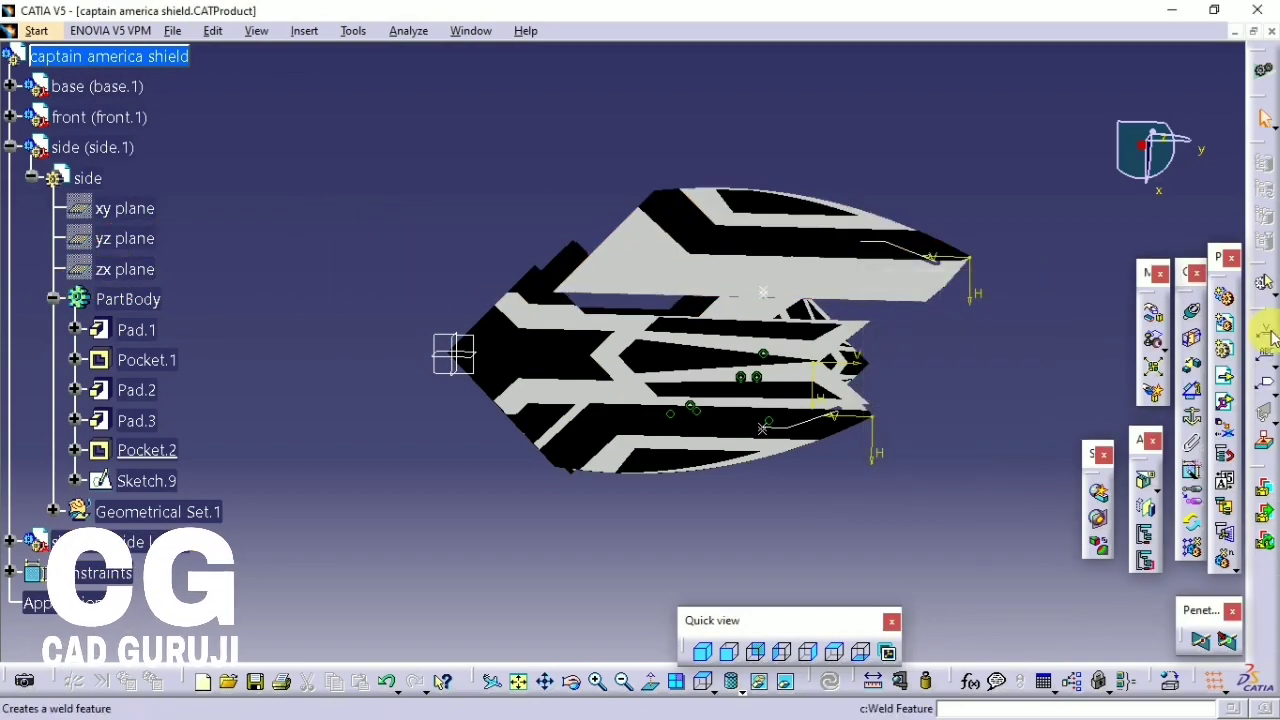
- Apply a coincidence constraint between the flat faces of the side left part and the front part
middle_click_drag(790, 395, 680, 285)
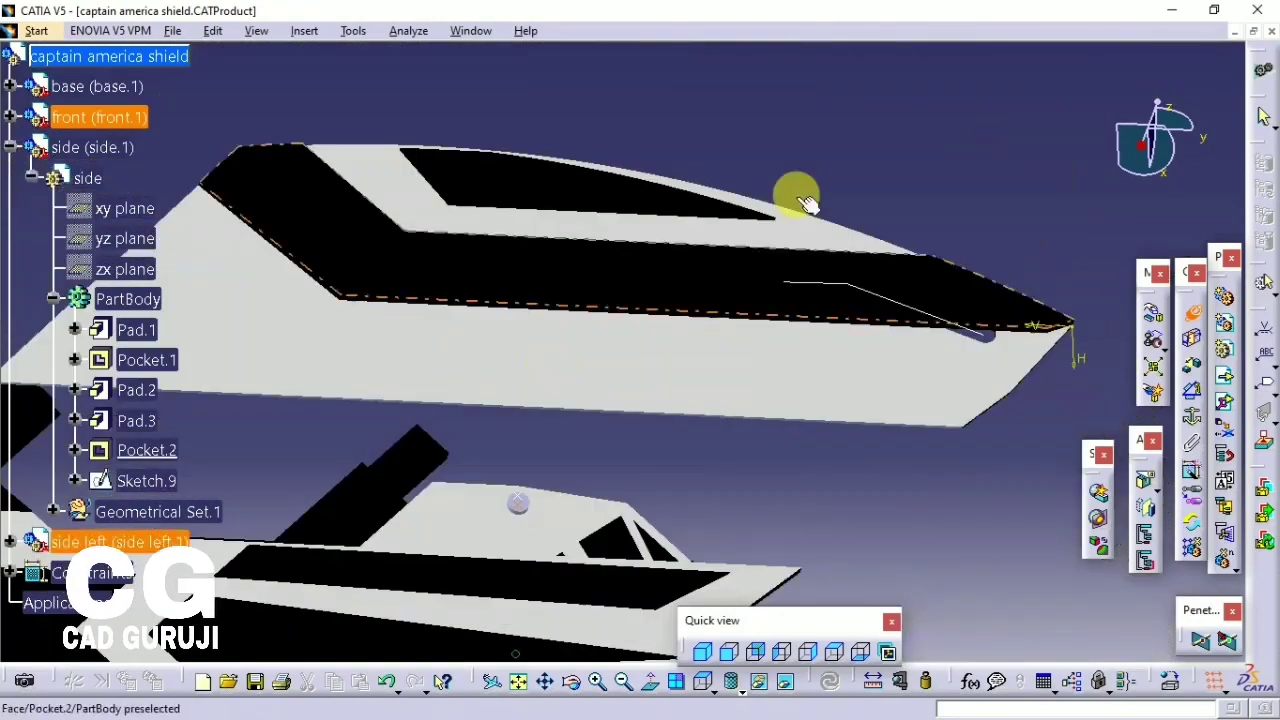
middle_click_drag(742, 356, 675, 445)
left_click(521, 531)
middle_click_drag(521, 531, 592, 206)
left_click(597, 213)
left_click(876, 540)
- Apply a coincidence constraint between the small flat faces of the side left part and the base
middle_click_drag(711, 383, 541, 300)
double_click(722, 550)
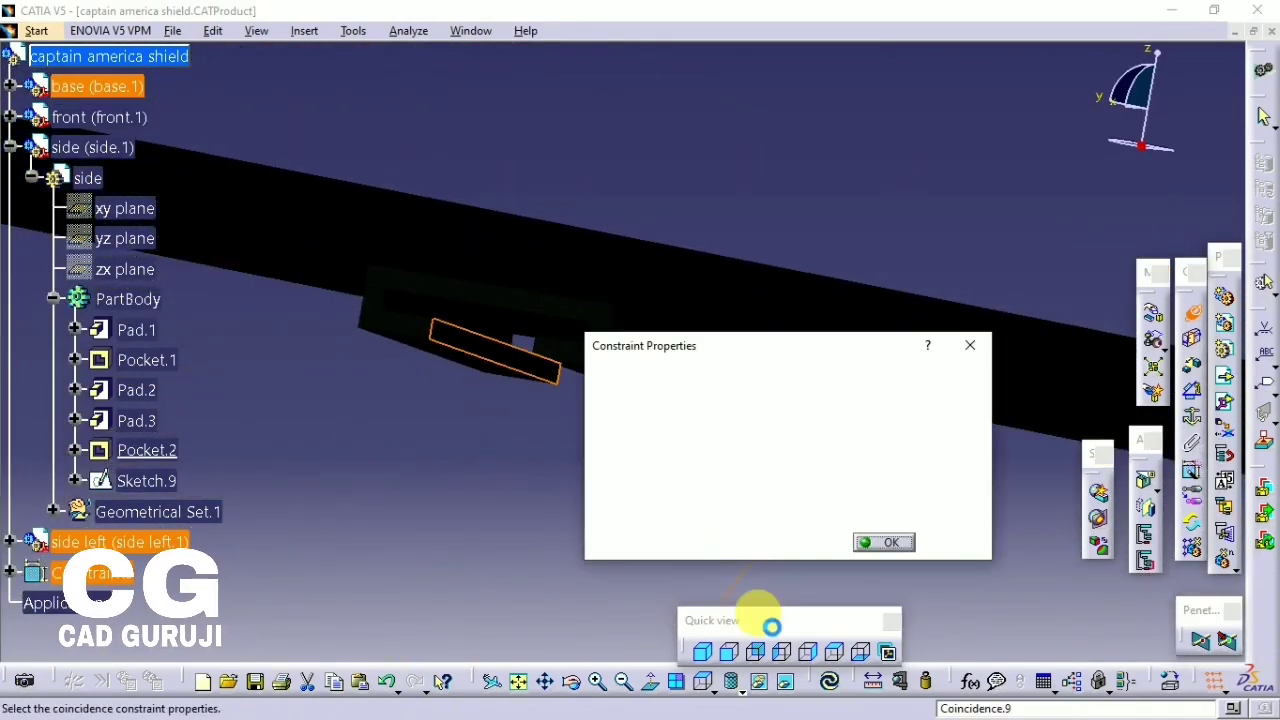
left_click(889, 537)
middle_click_drag(737, 563, 417, 394)
middle_click_drag(660, 386, 546, 482)
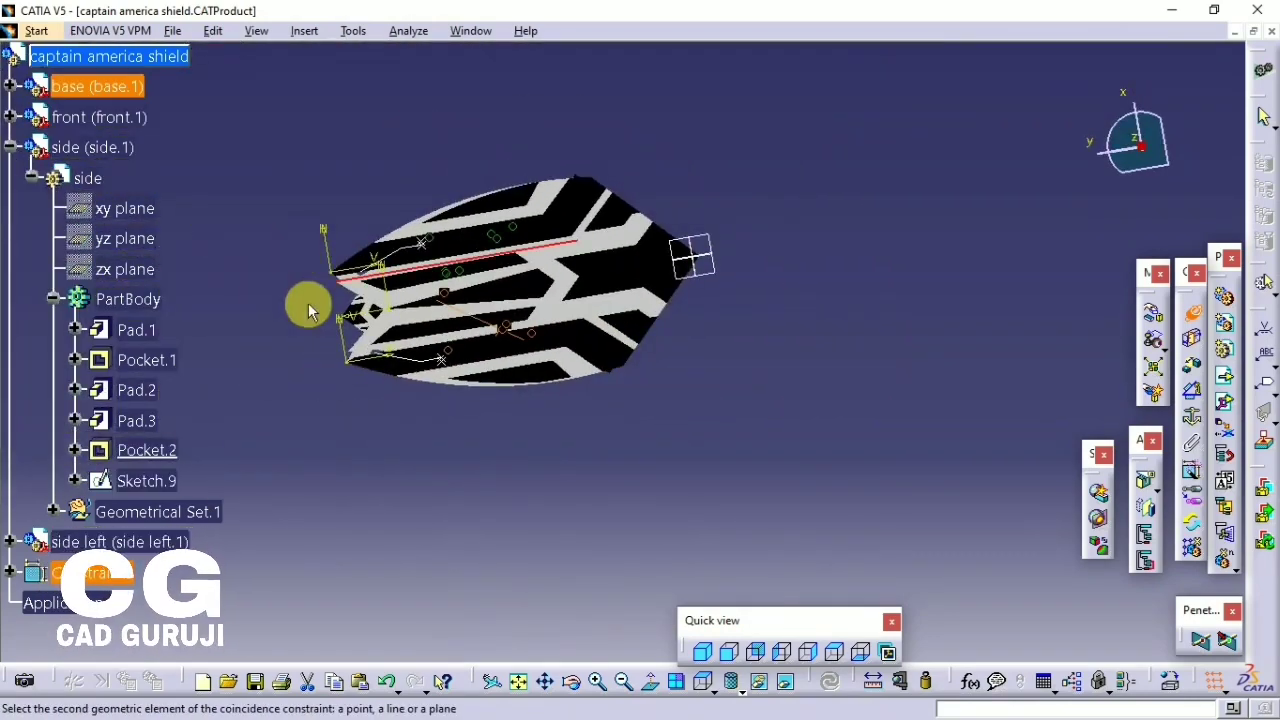
- Switch the product to the DMU Kinematics workbench
left_click(36, 30)
mouse_move(114, 186)
left_click(330, 214)
middle_click_drag(588, 384, 1190, 395)
left_click(305, 31)
left_click(849, 498)
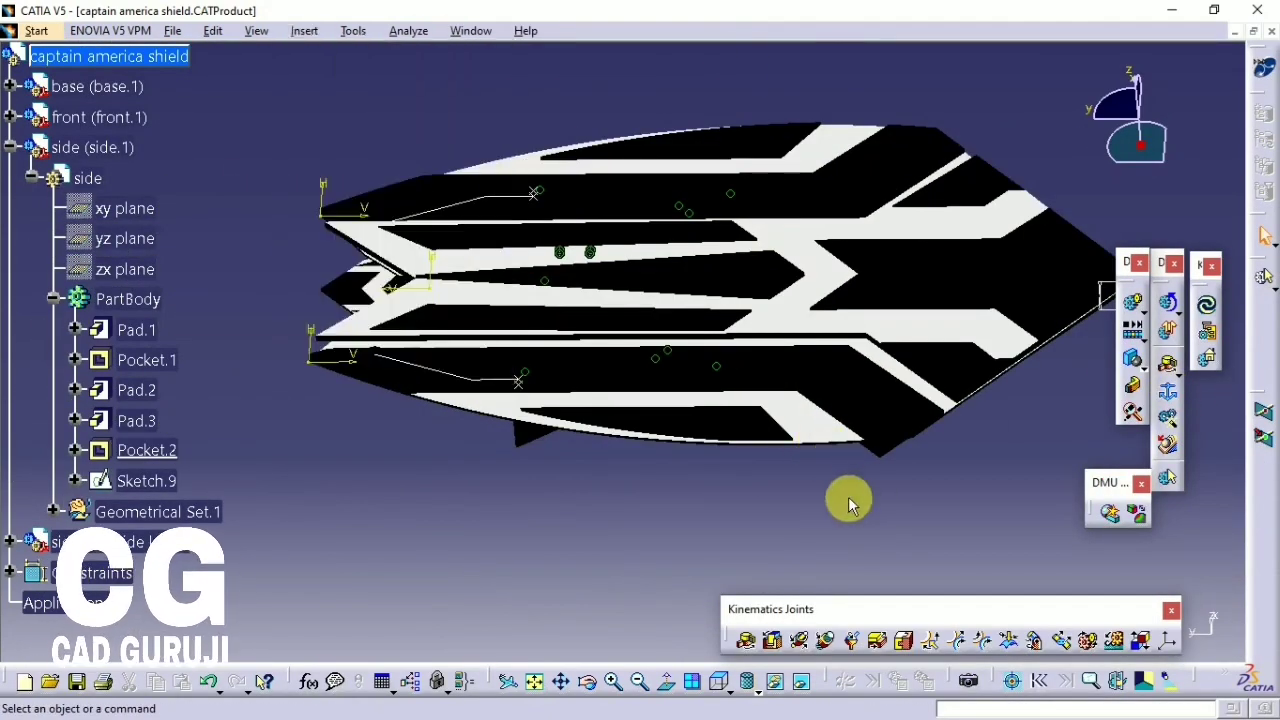
- Create a new mechanism with the base as its fixed part, and expand the mechanism in the tree
left_click(1136, 512)
left_click(1142, 462)
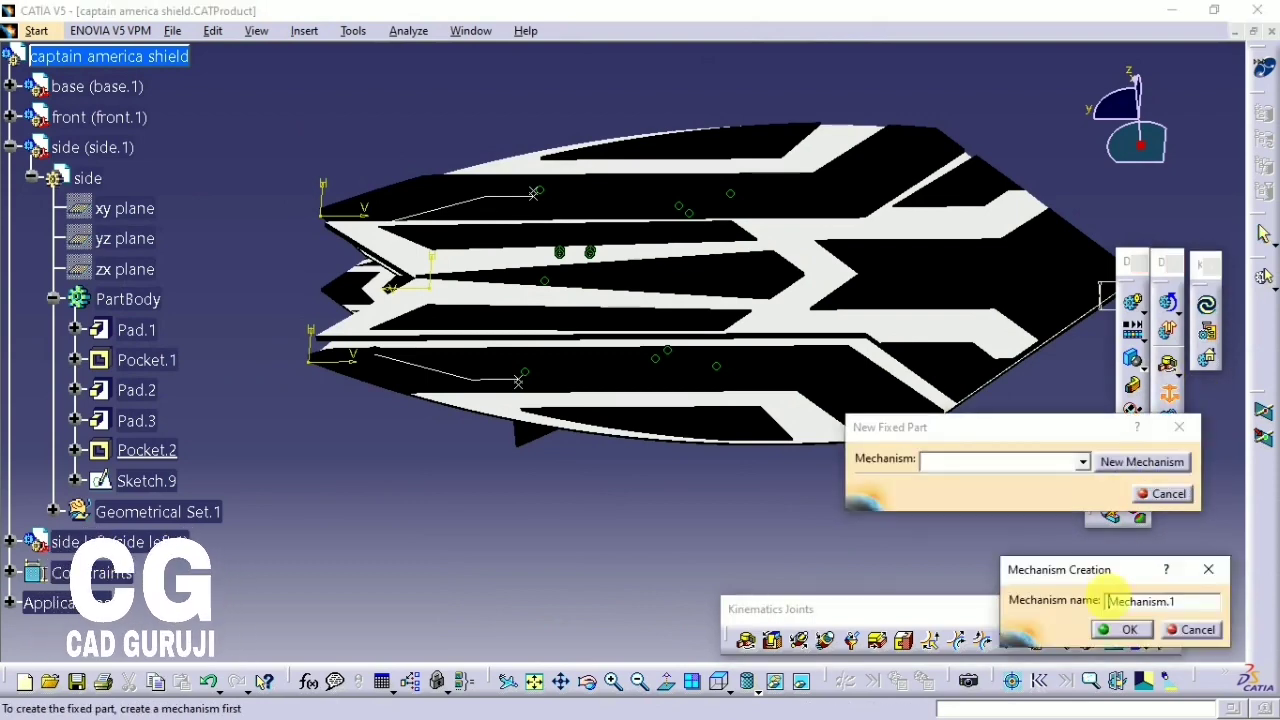
left_click(1122, 630)
middle_click_drag(838, 520, 474, 620)
left_click(450, 538)
middle_click_drag(880, 566, 20, 625)
scroll(90, 425, "down", 2)
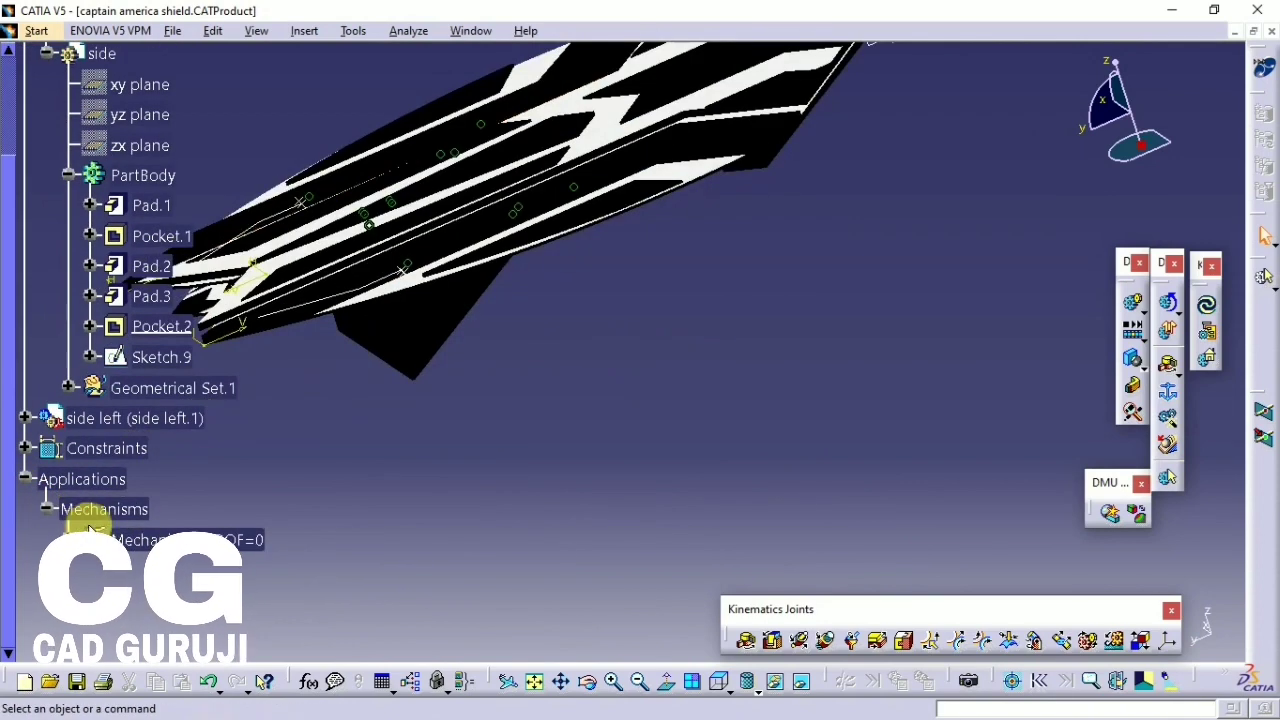
left_click(67, 540)
- Start a prismatic joint in Mechanism.1, using a base edge as line 1 and the matching front edge as line 2
middle_click_drag(440, 422, 556, 450)
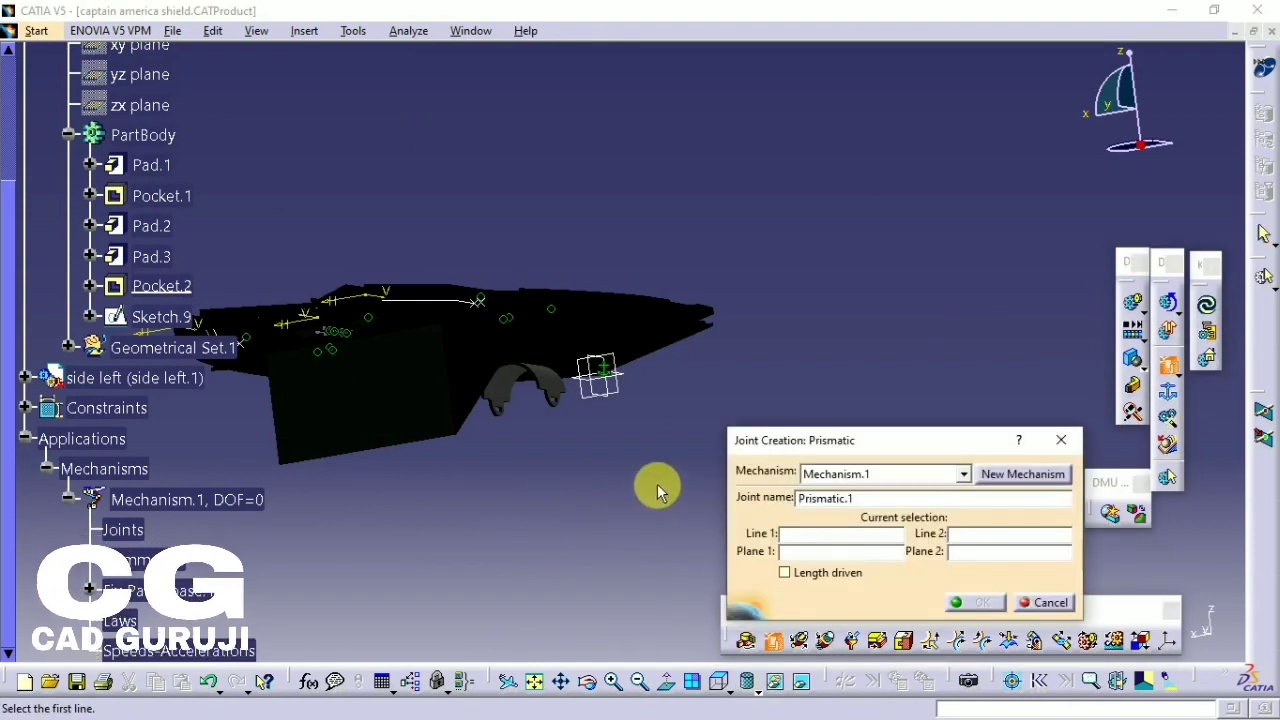
middle_click_drag(483, 366, 578, 437)
scroll(405, 430, "up", 5)
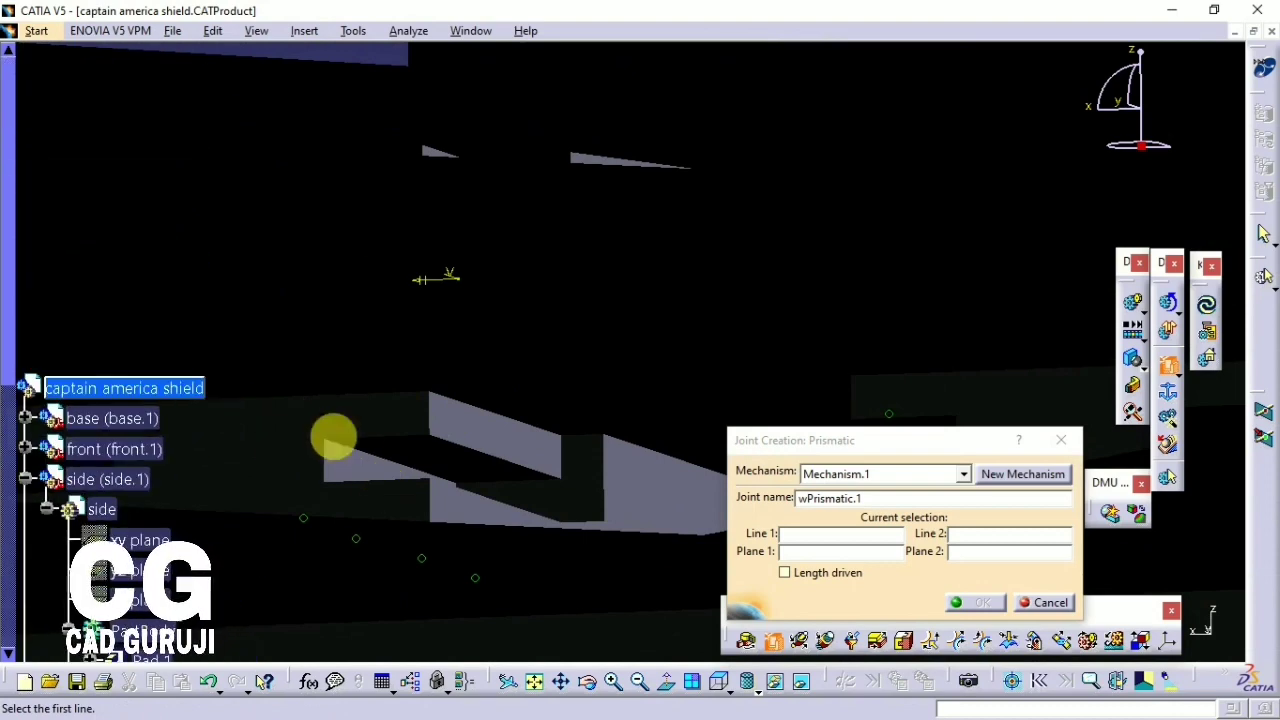
middle_click_drag(369, 465, 376, 462)
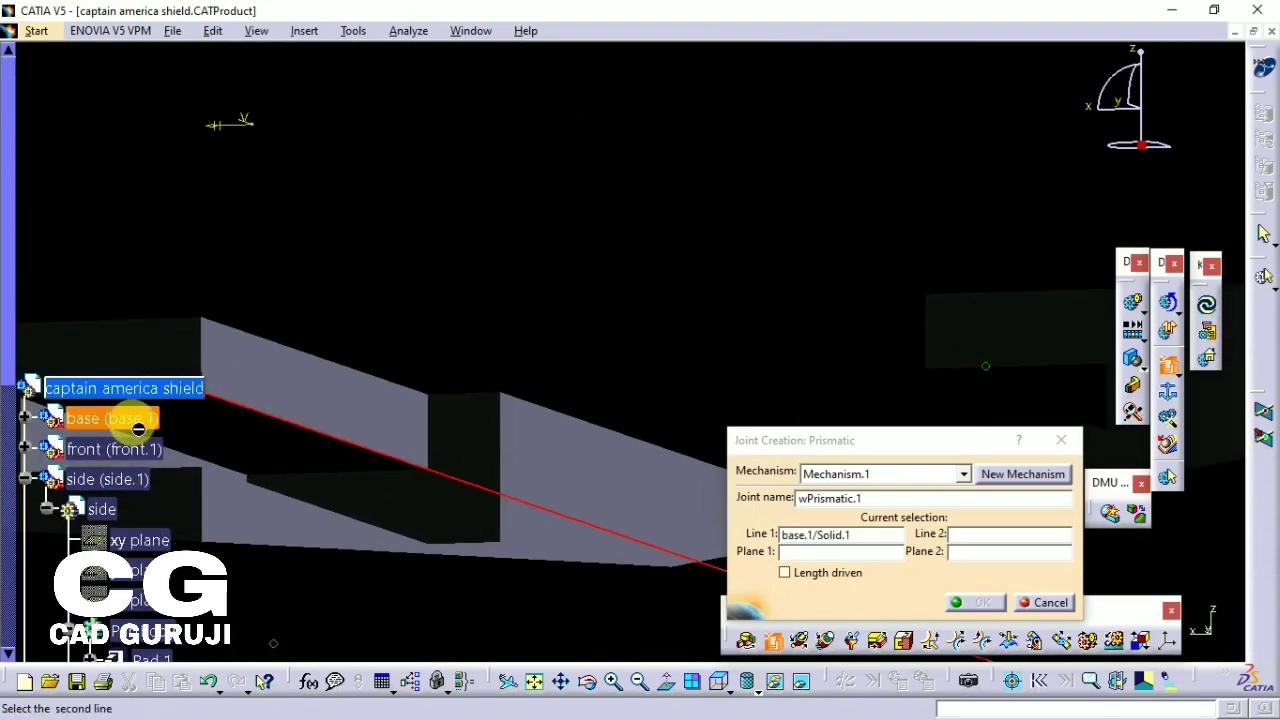
middle_click_drag(220, 490, 397, 445)
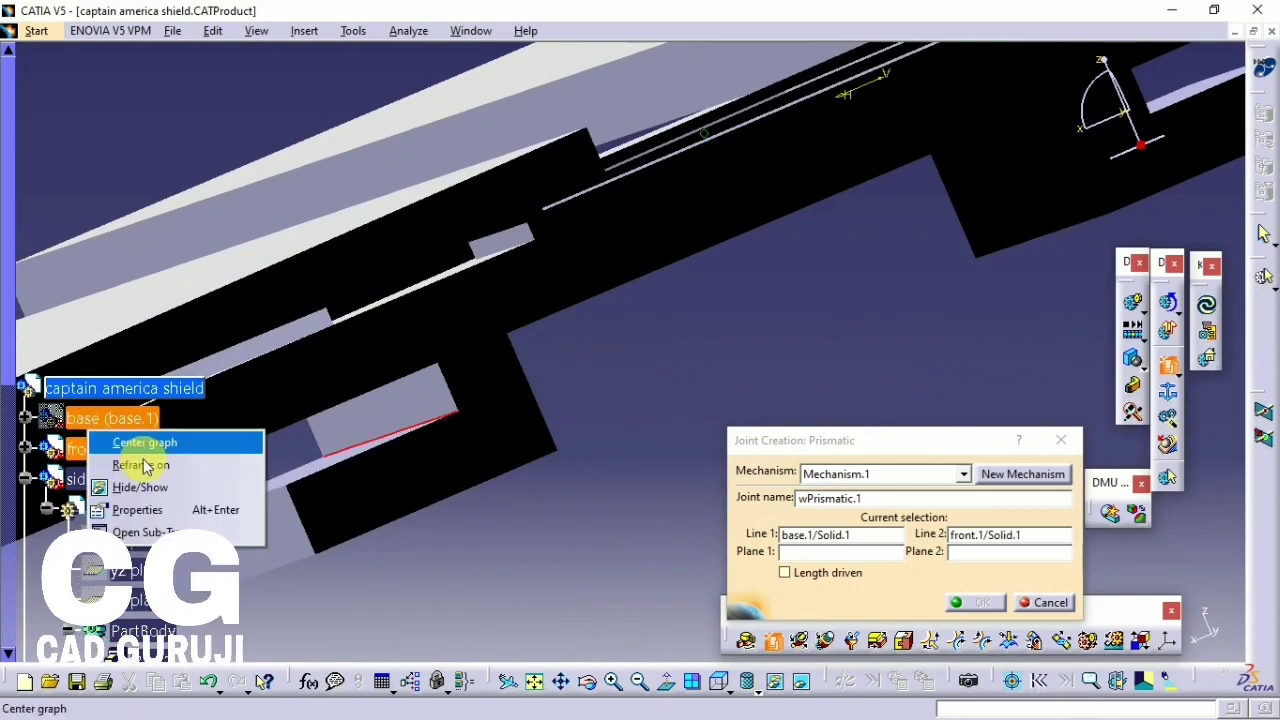
middle_click_drag(312, 523, 629, 305)
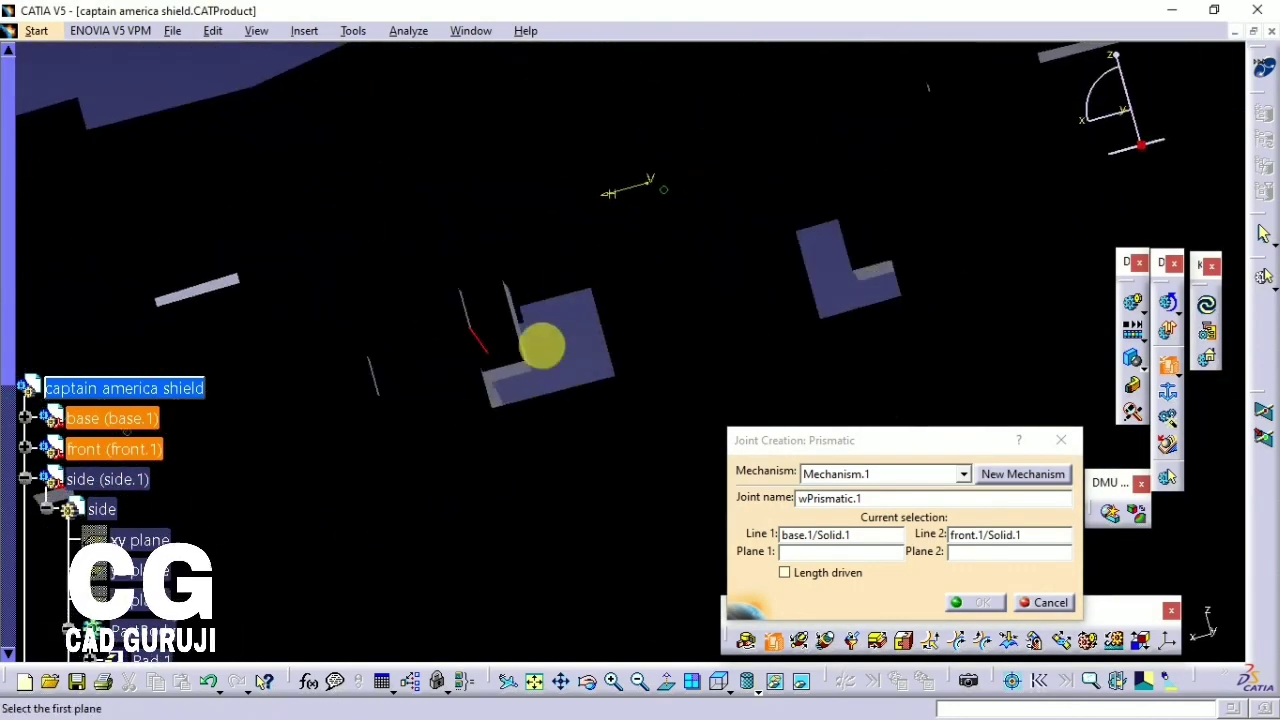
- Complete the prismatic joint with matching base and front faces as planes 1 and 2, and make it length driven
middle_click_drag(462, 318, 563, 300)
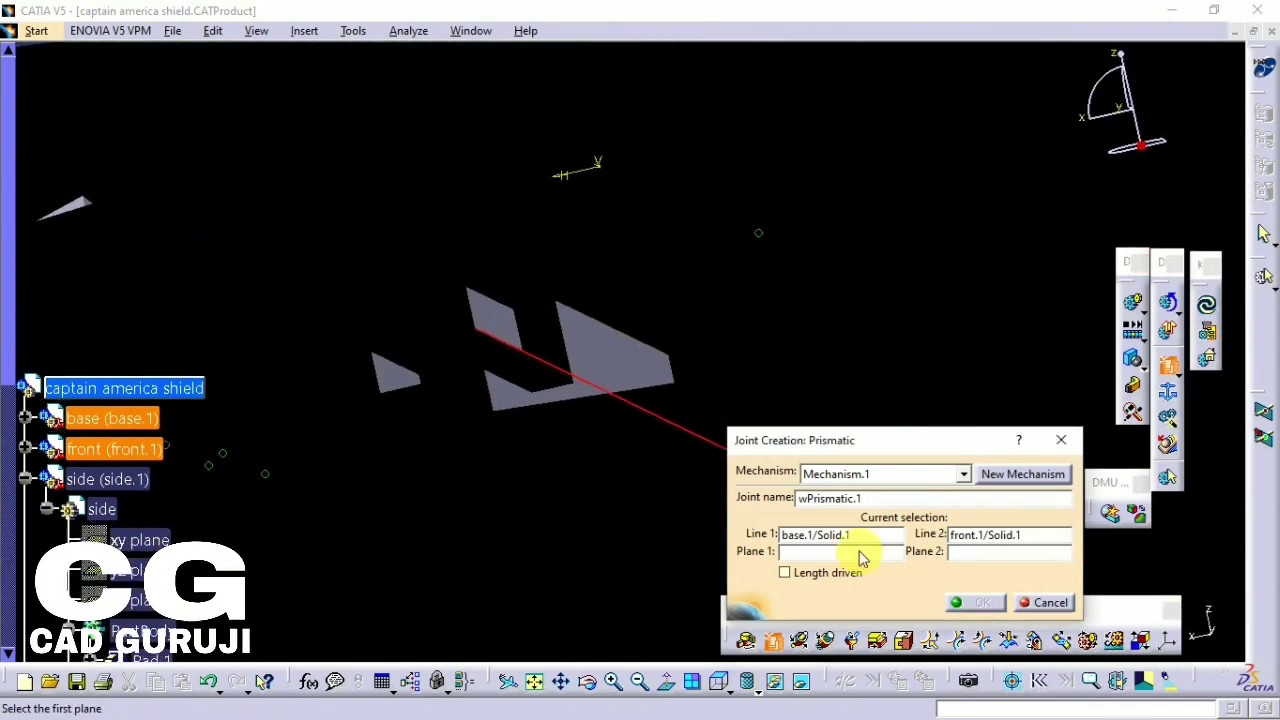
middle_click_drag(520, 371, 385, 340)
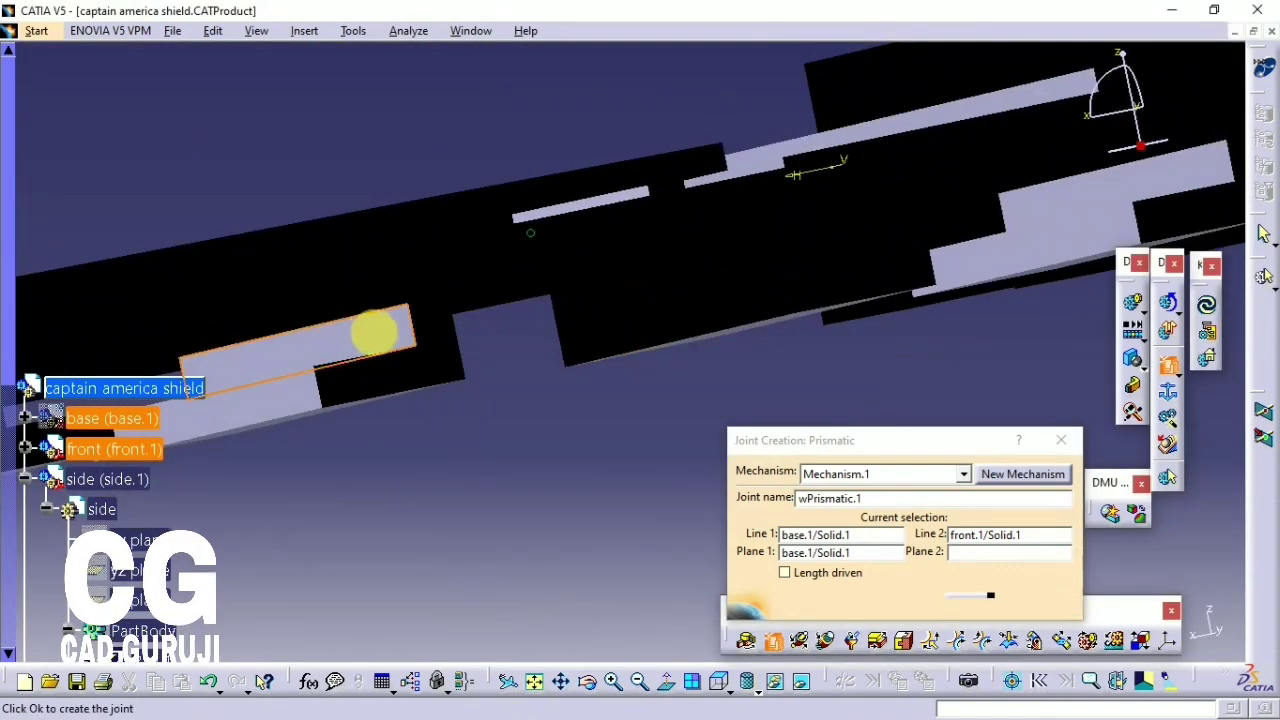
left_click(163, 475)
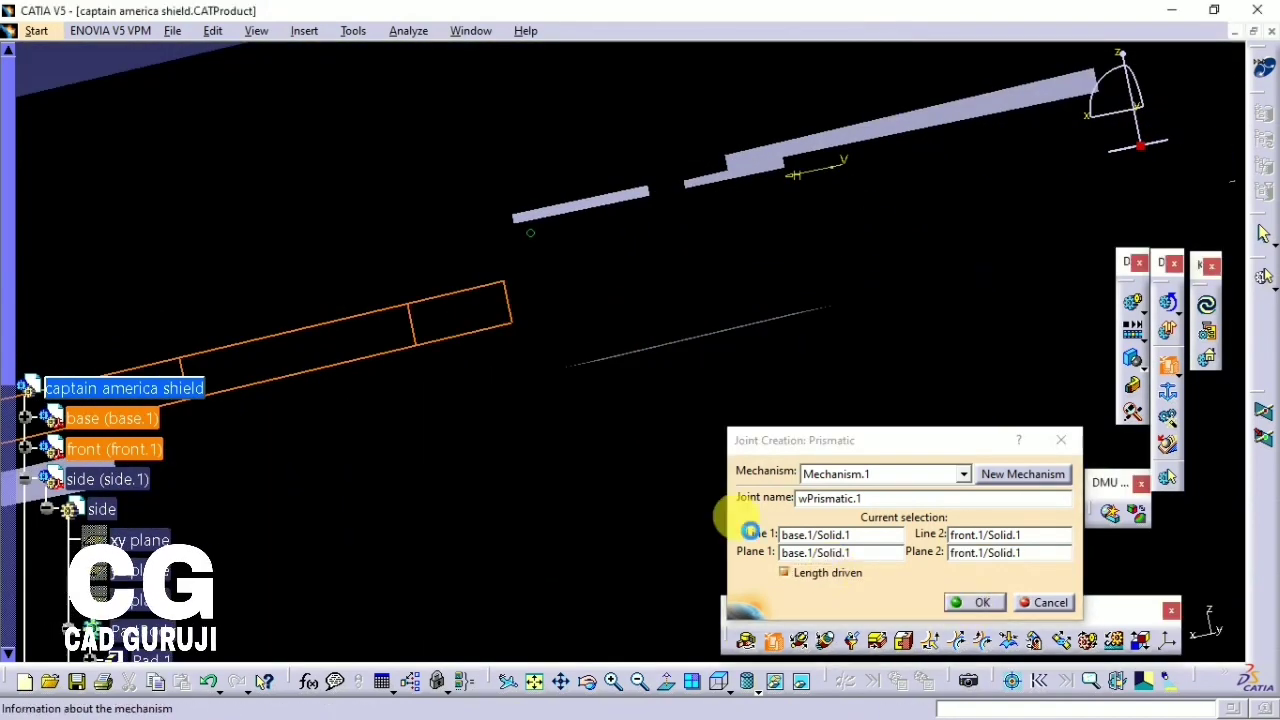
key("Return")
left_click(709, 400)
- Simulate Mechanism.1 by moving Command.1 to 6, and close the simulation without keeping it
middle_click_drag(634, 400, 309, 423)
left_click(507, 447)
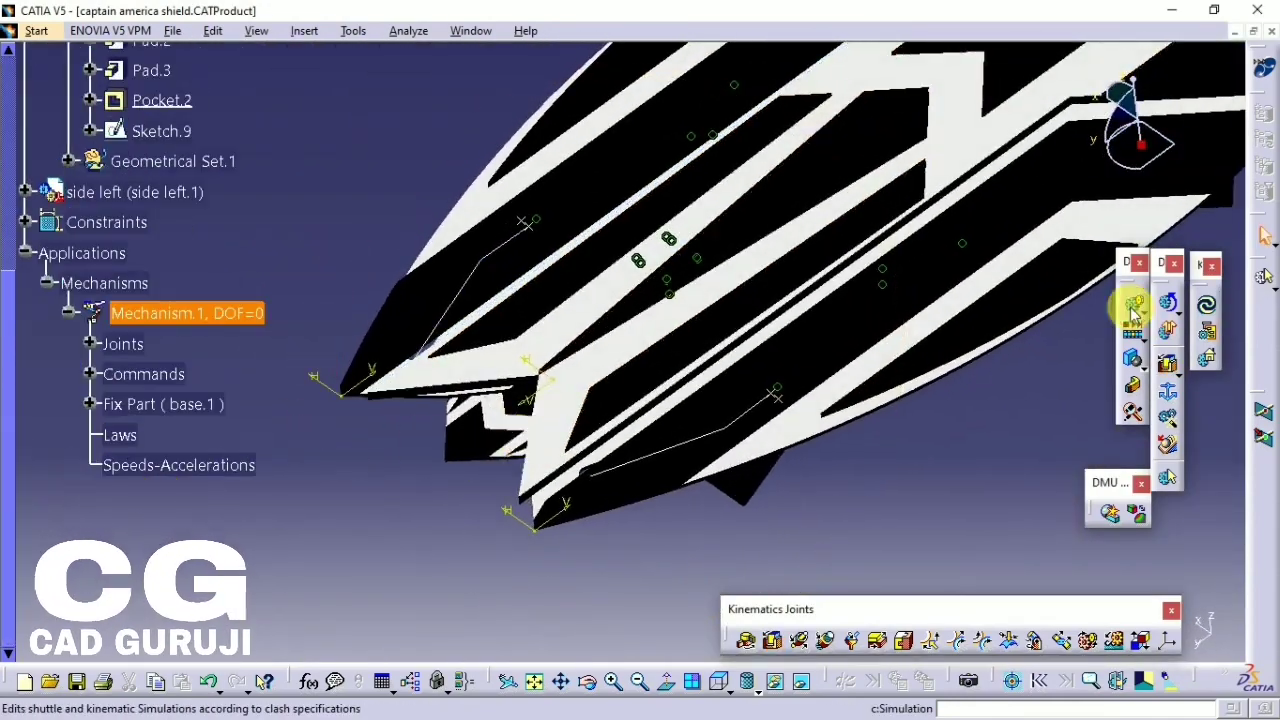
left_click_drag(988, 596, 1025, 585)
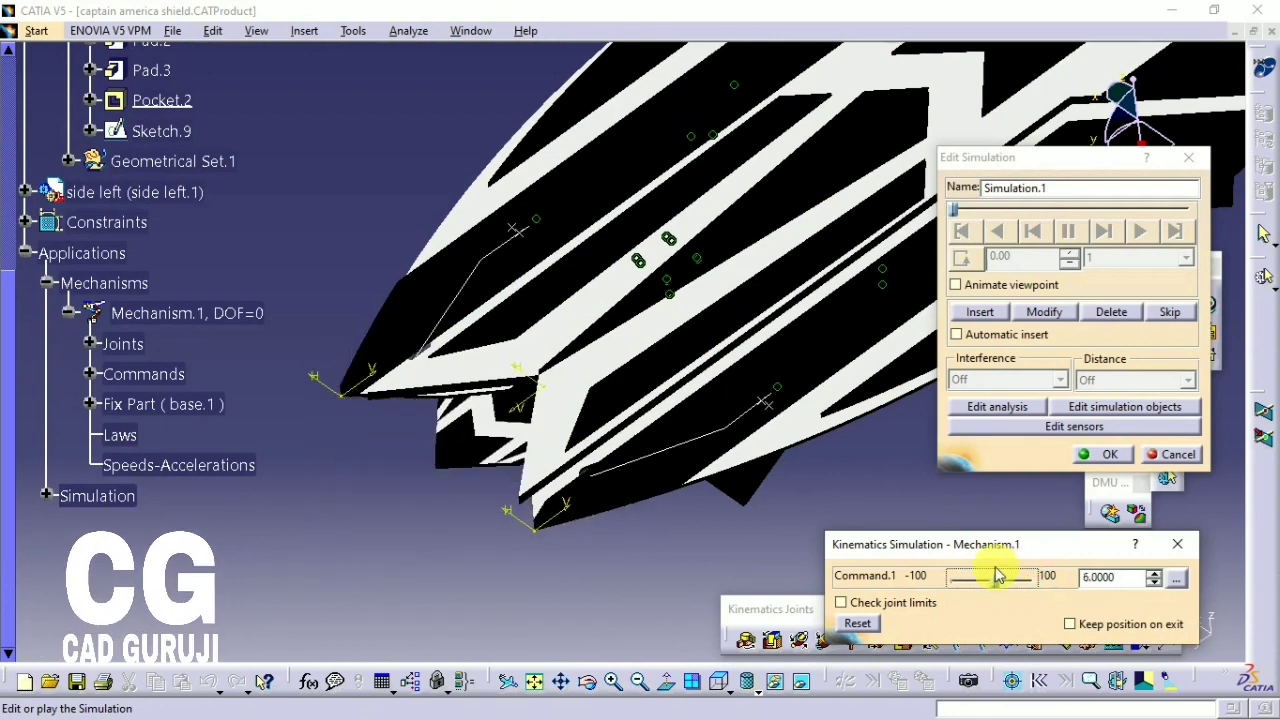
left_click(1177, 545)
left_click(1171, 454)
- Create a point curve joint between the side part's Sketch.9 curve and the front part's Sketch.13 point
middle_click_drag(886, 489, 787, 494)
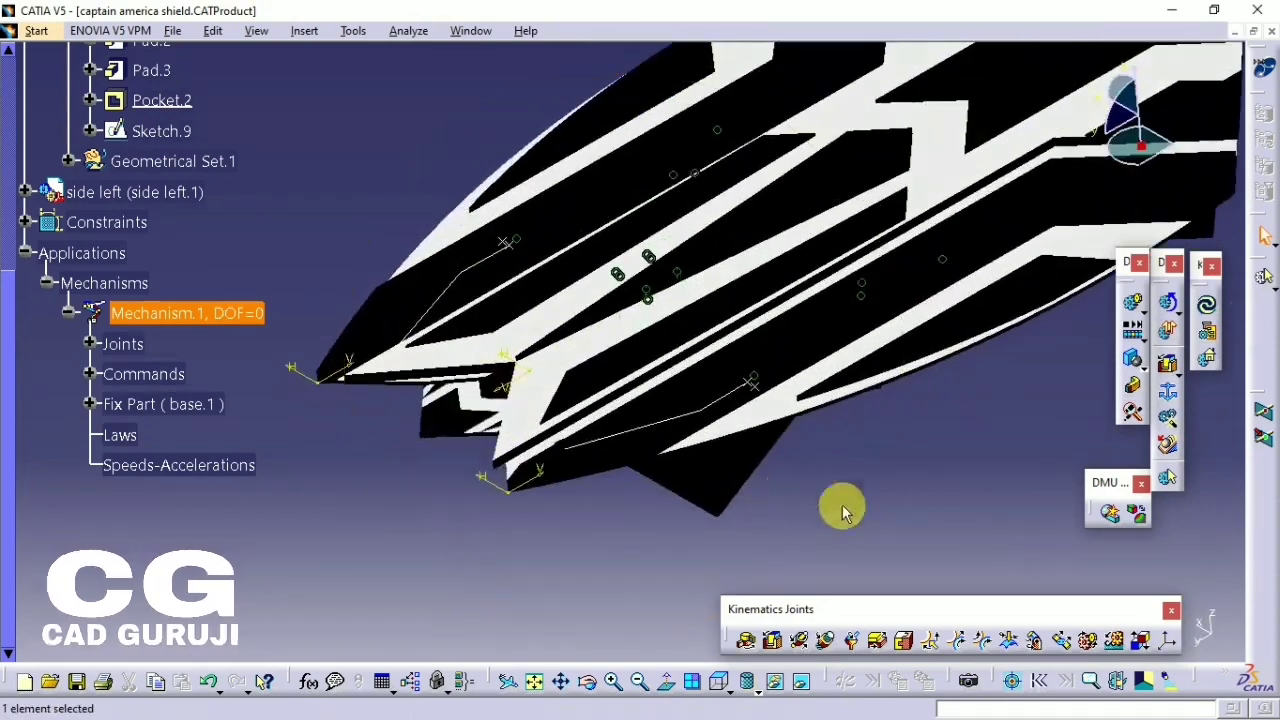
left_click(929, 642)
mouse_move(620, 443)
middle_mouse_down()
mouse_move(646, 451)
mouse_move(620, 346)
mouse_move(609, 509)
middle_mouse_up()
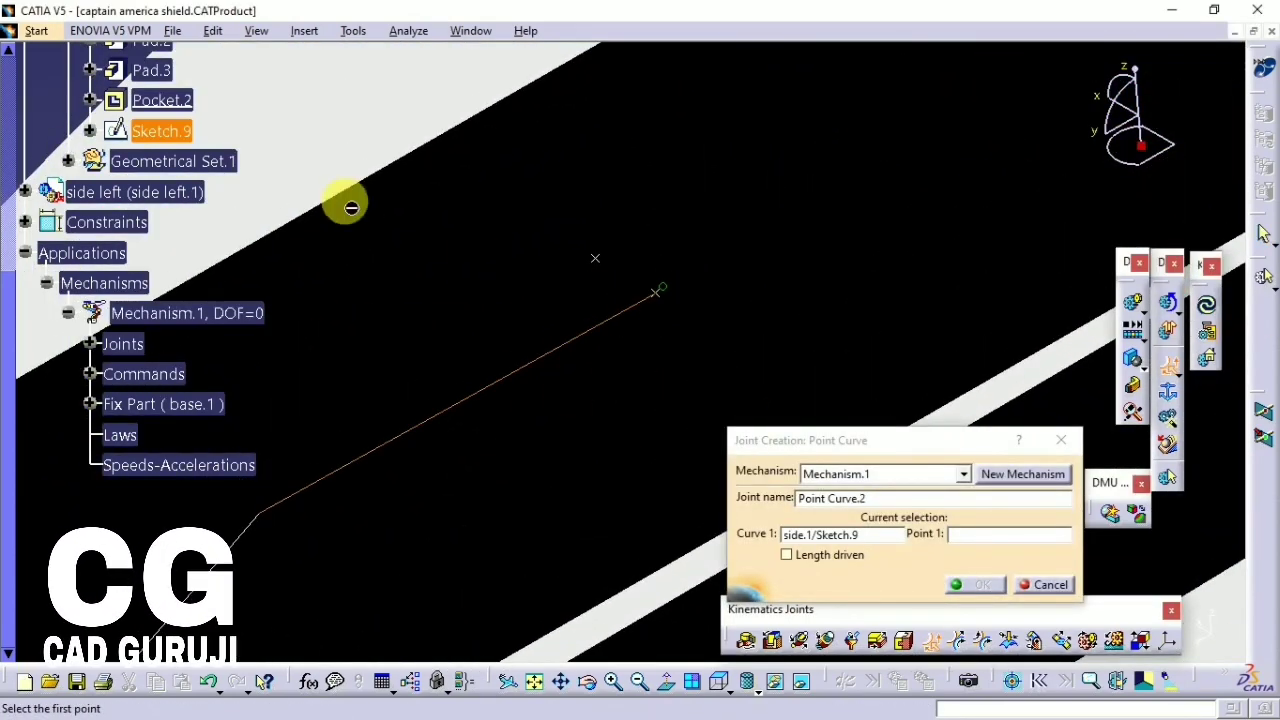
middle_click_drag(655, 292, 740, 380)
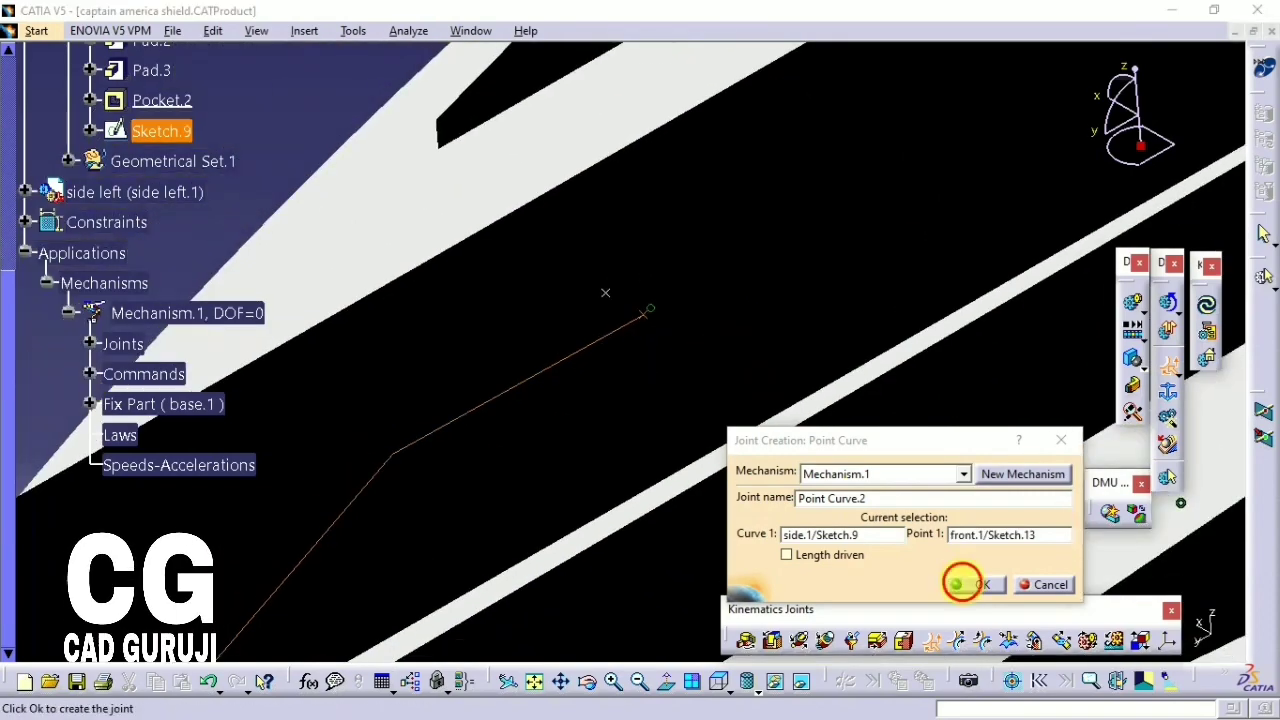
left_click(966, 584)
left_click(735, 405)
- Create a point curve joint between the side left part's Sketch.13 curve and the front part's Sketch.13 point
middle_click_drag(810, 492, 1068, 425)
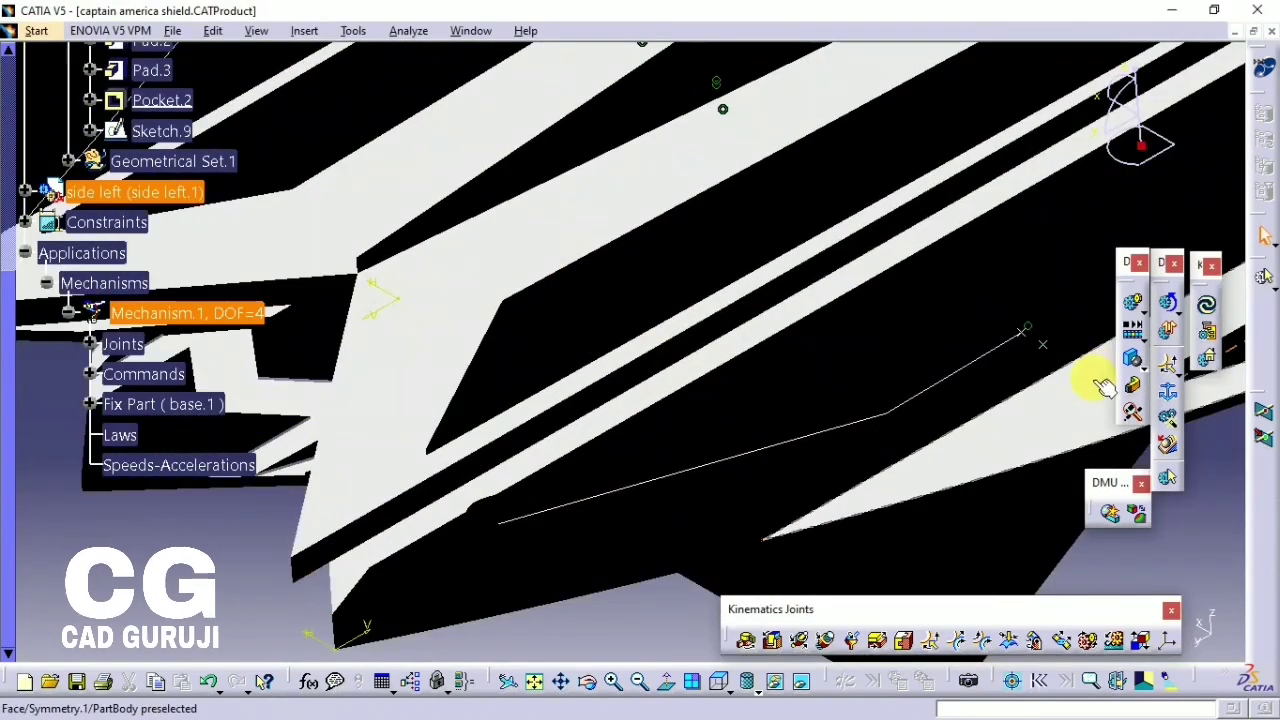
mouse_move(749, 500)
middle_mouse_down()
mouse_move(686, 360)
mouse_move(1063, 354)
mouse_move(480, 339)
middle_mouse_up()
left_click(1063, 354)
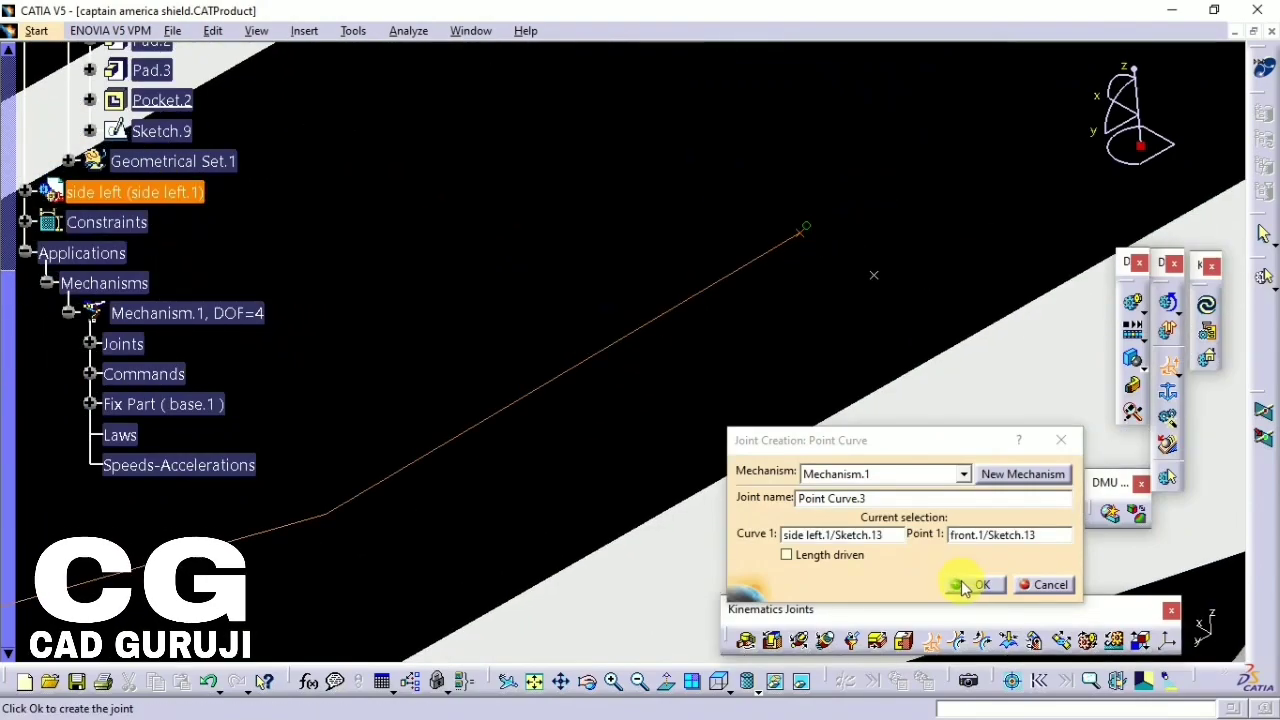
left_click(960, 585)
middle_click_drag(857, 371, 613, 236)
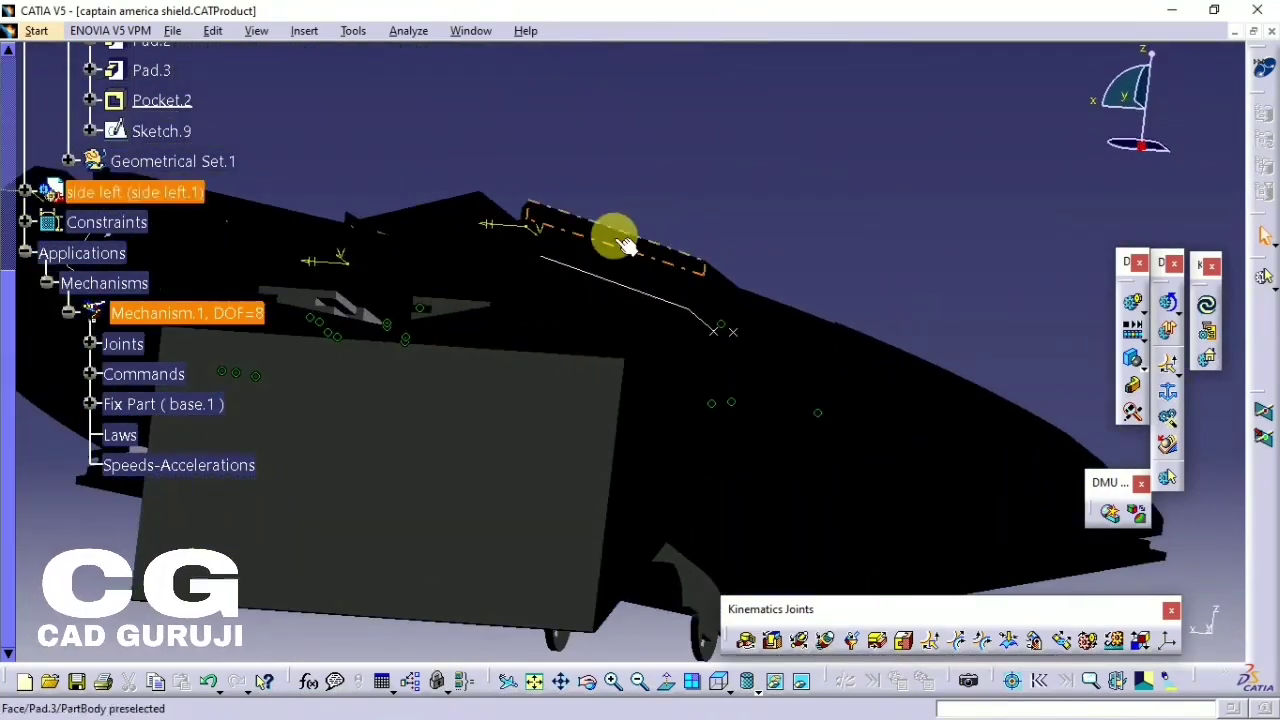
middle_click_drag(789, 353, 724, 228)
left_click(772, 640)
middle_click_drag(563, 371, 588, 428)
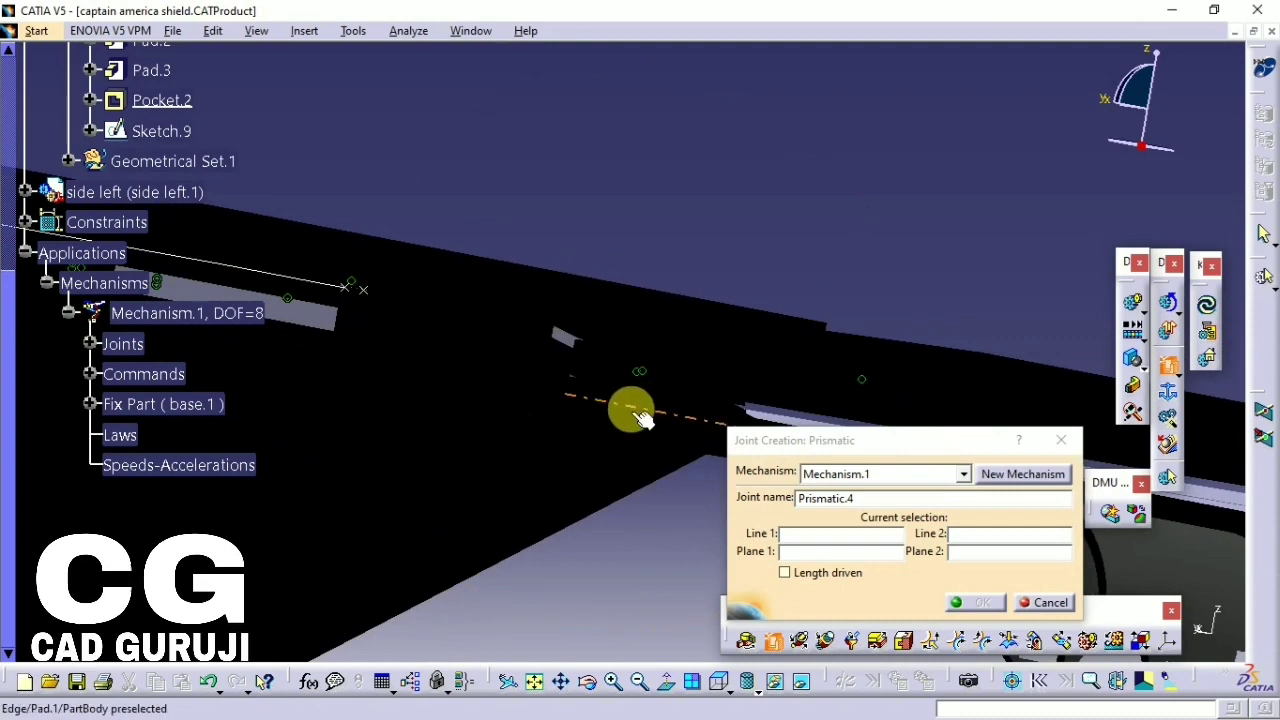
middle_click_drag(693, 377, 500, 449)
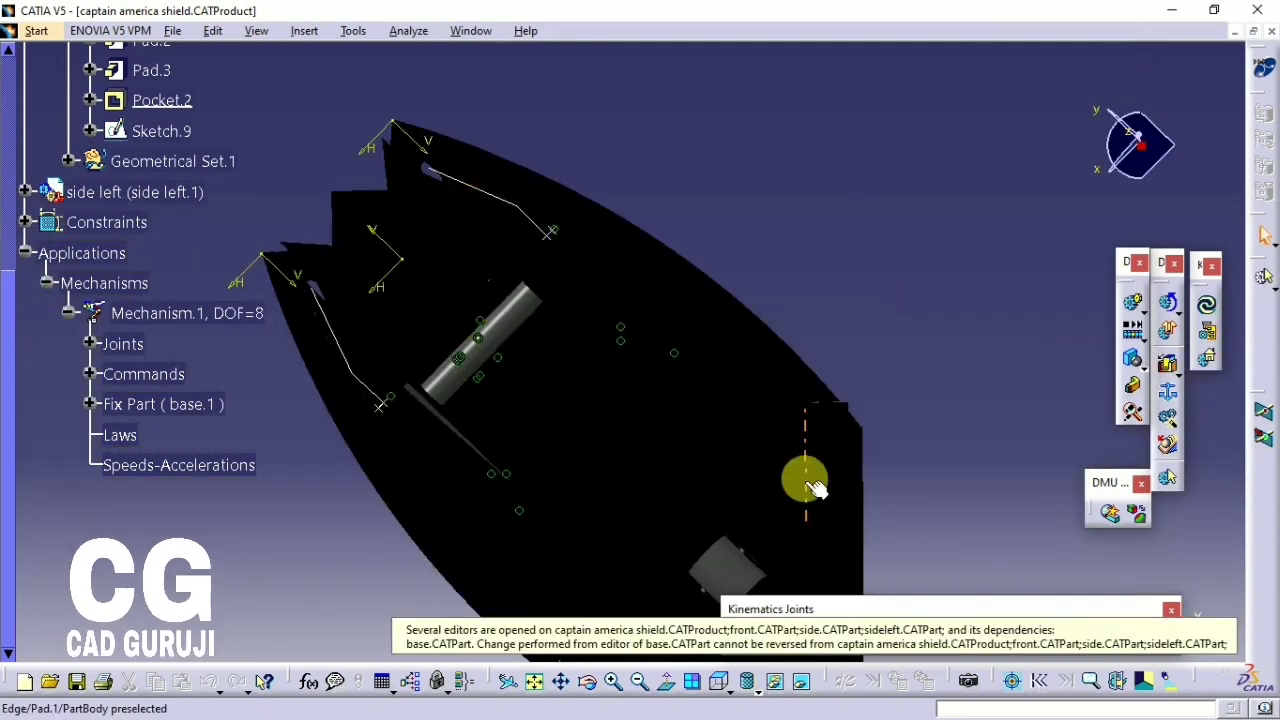
- Select the captain america shield product, switch to the Assembly Design workbench and return to DMU Kinematics
middle_click_drag(815, 487, 357, 429)
scroll(357, 429, "up", 5)
left_click(83, 264)
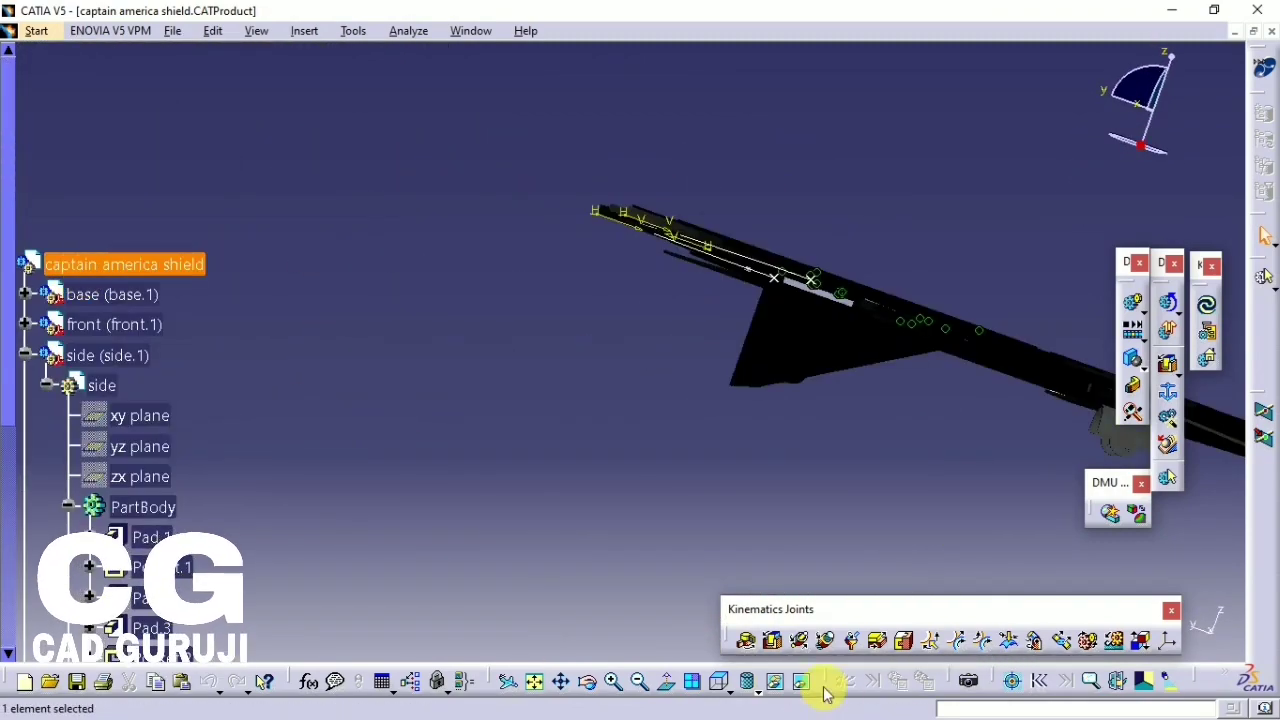
left_click(20, 31)
mouse_move(100, 74)
left_click(305, 96)
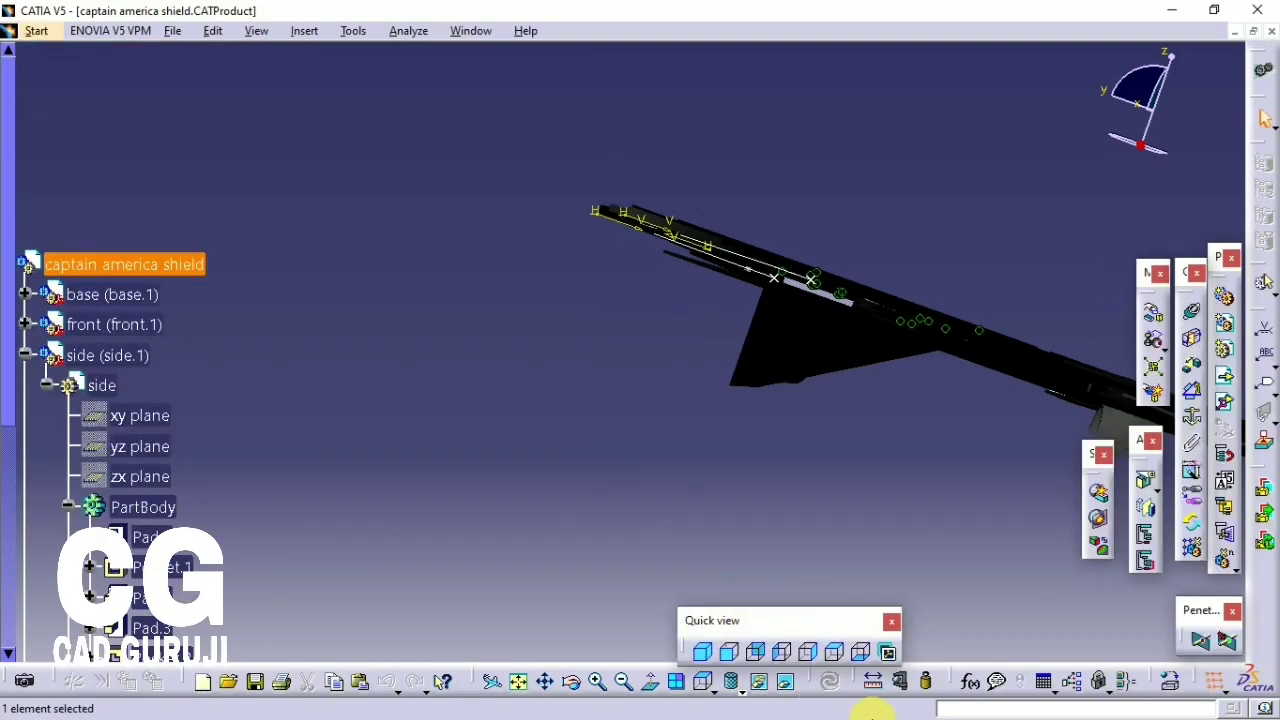
left_click(20, 31)
mouse_move(109, 189)
left_click(343, 234)
- Create a prismatic joint between the base and side left parts from matching edges and faces, without length driving
middle_click_drag(654, 380, 420, 372)
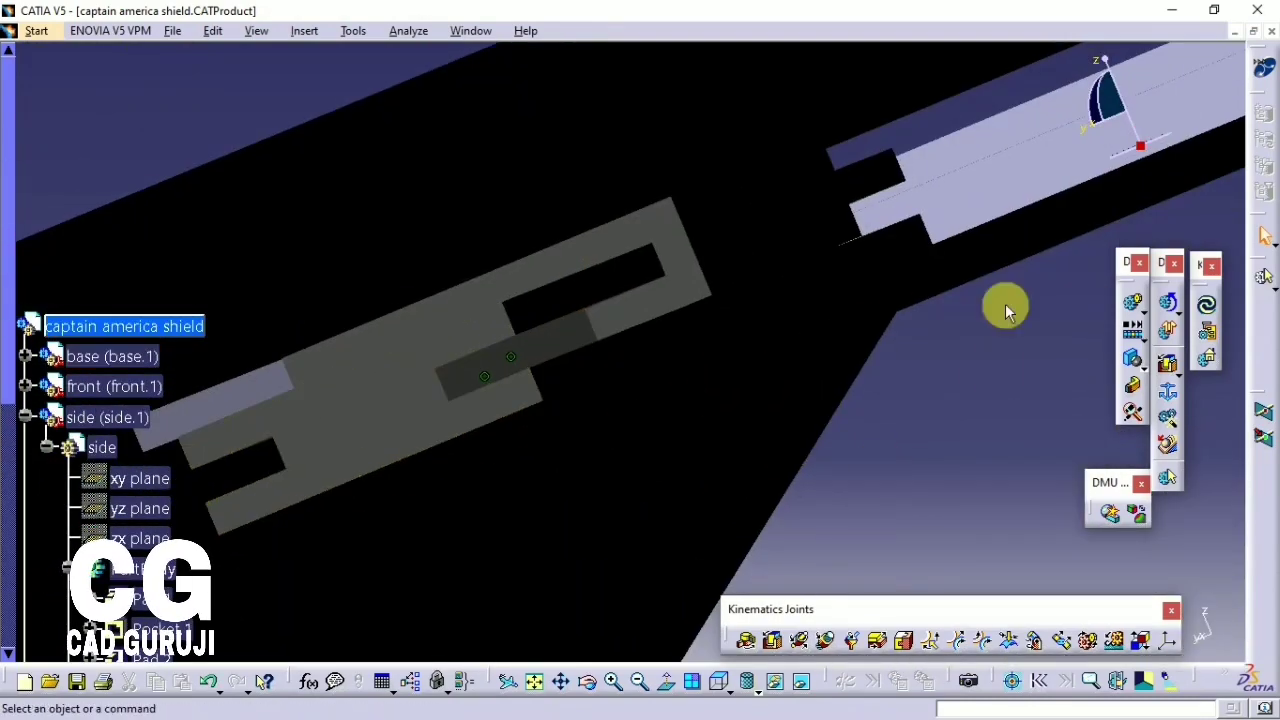
left_click(772, 640)
middle_click_drag(560, 480, 586, 500)
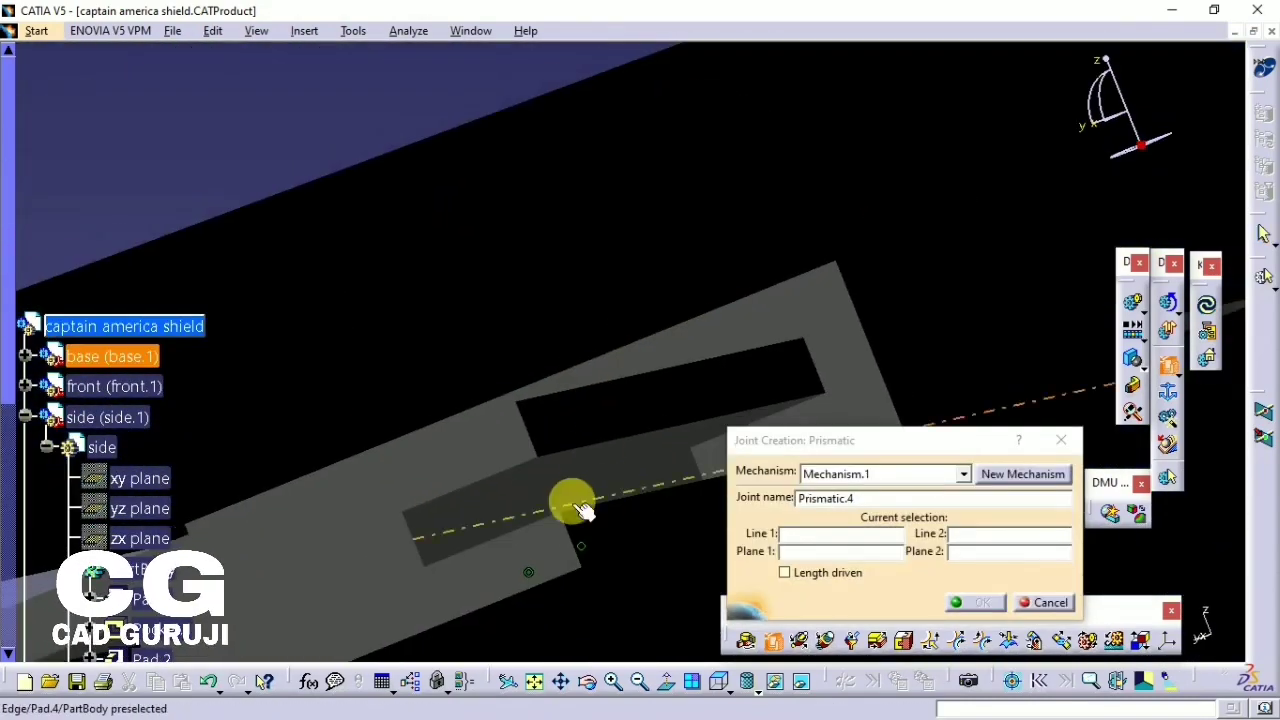
middle_click_drag(643, 450, 207, 540)
left_click(448, 470)
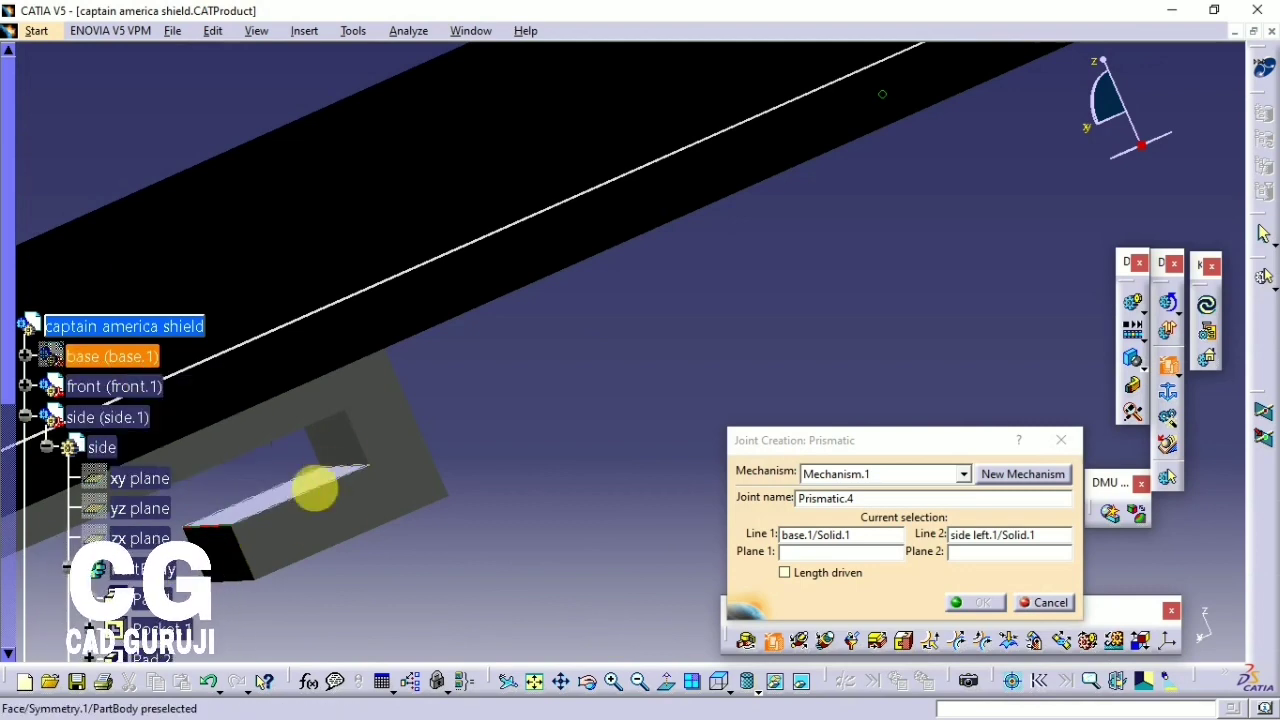
left_click(194, 503)
middle_click_drag(194, 503, 908, 228)
left_click(975, 603)
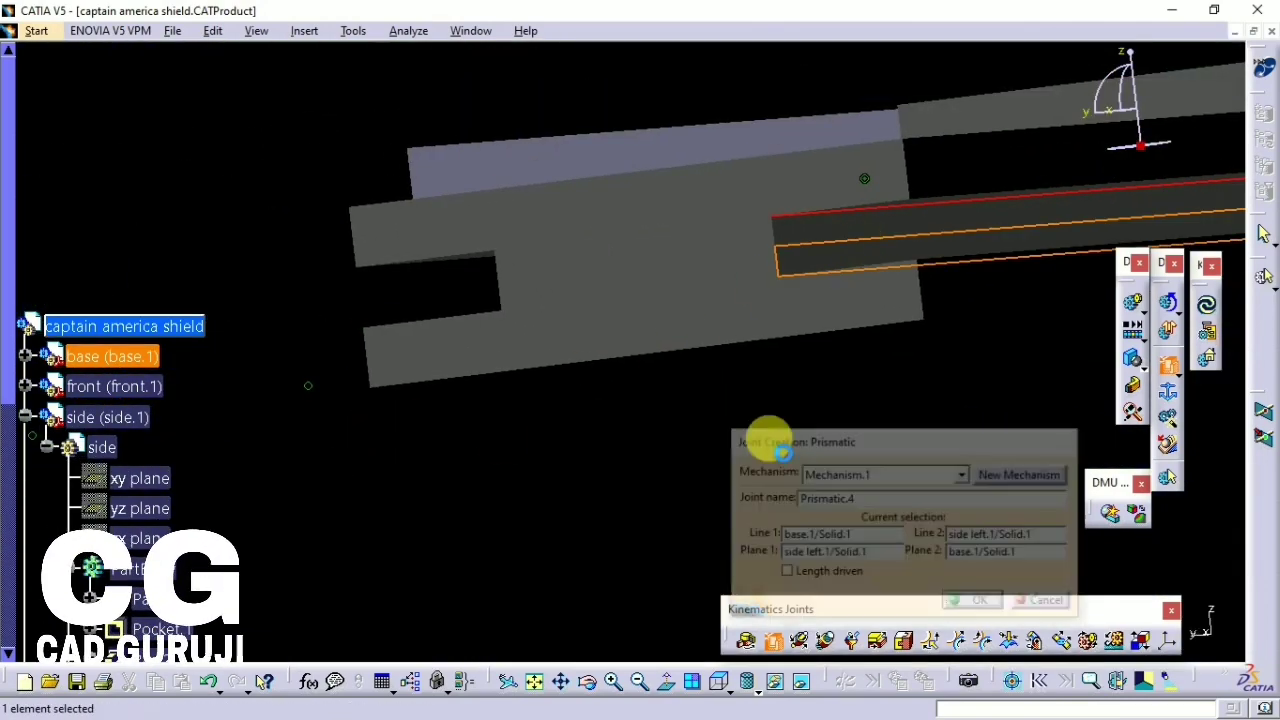
- Start a prismatic joint with matching edges of the base and side parts as lines 1 and 2
scroll(272, 327, "down", 3)
left_click(306, 229)
middle_click_drag(306, 229, 129, 529)
middle_click_drag(449, 574, 812, 605)
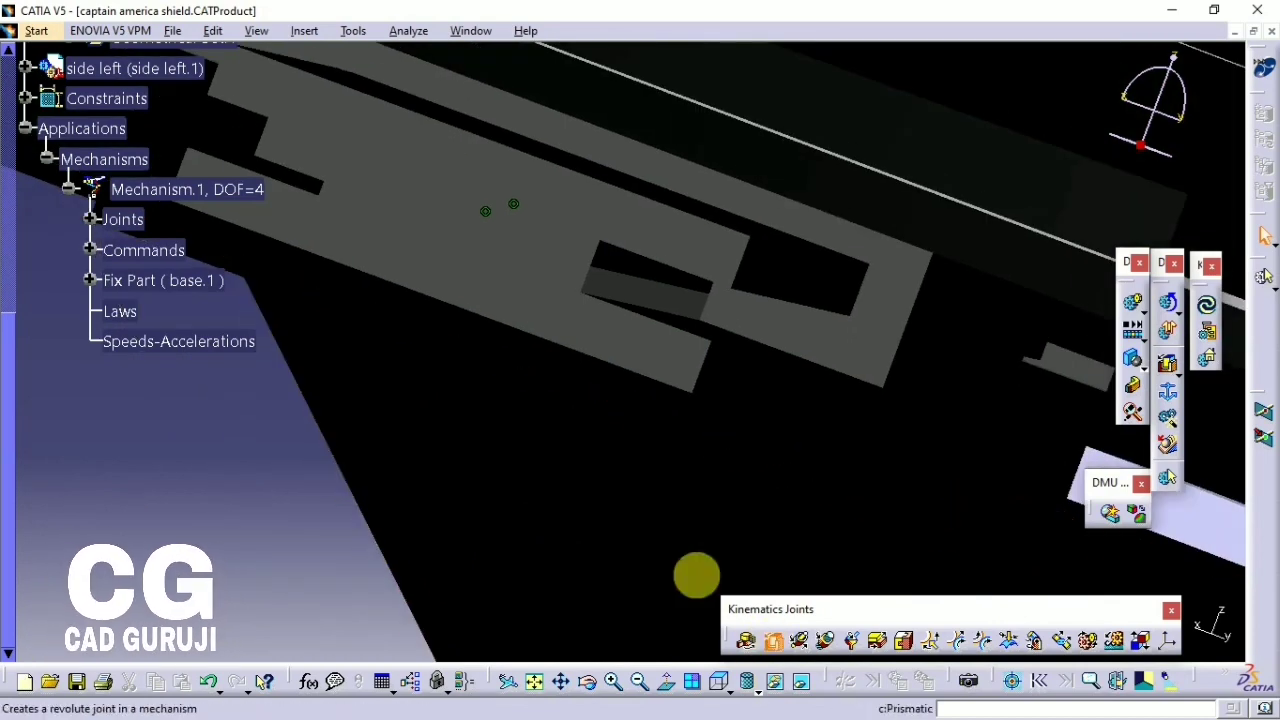
left_click(773, 643)
left_click(655, 298)
middle_click_drag(651, 300, 586, 357)
scroll(235, 252, "up", 6)
left_click(175, 485)
- Complete the prismatic joint with matching side and base faces as planes 1 and 2, without length driving
middle_click_drag(623, 300, 377, 424)
left_click(629, 297)
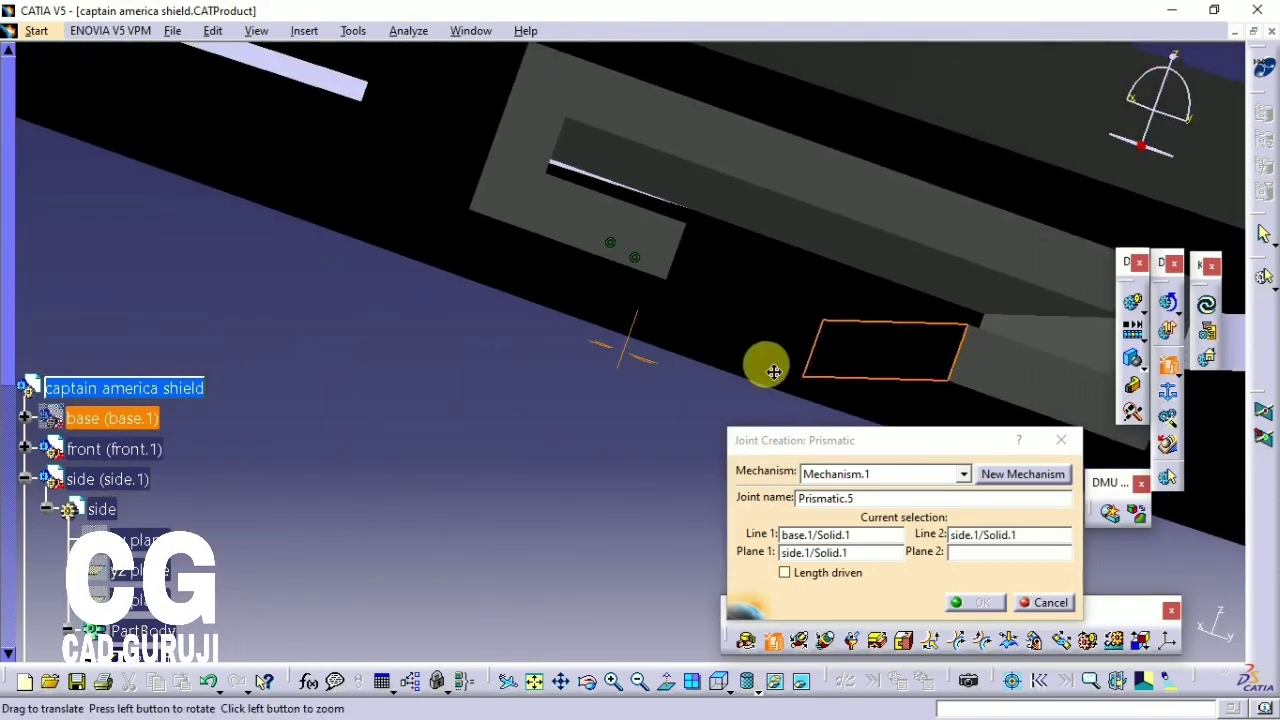
middle_click_drag(795, 363, 116, 432)
left_click(160, 485)
middle_click_drag(360, 440, 534, 451)
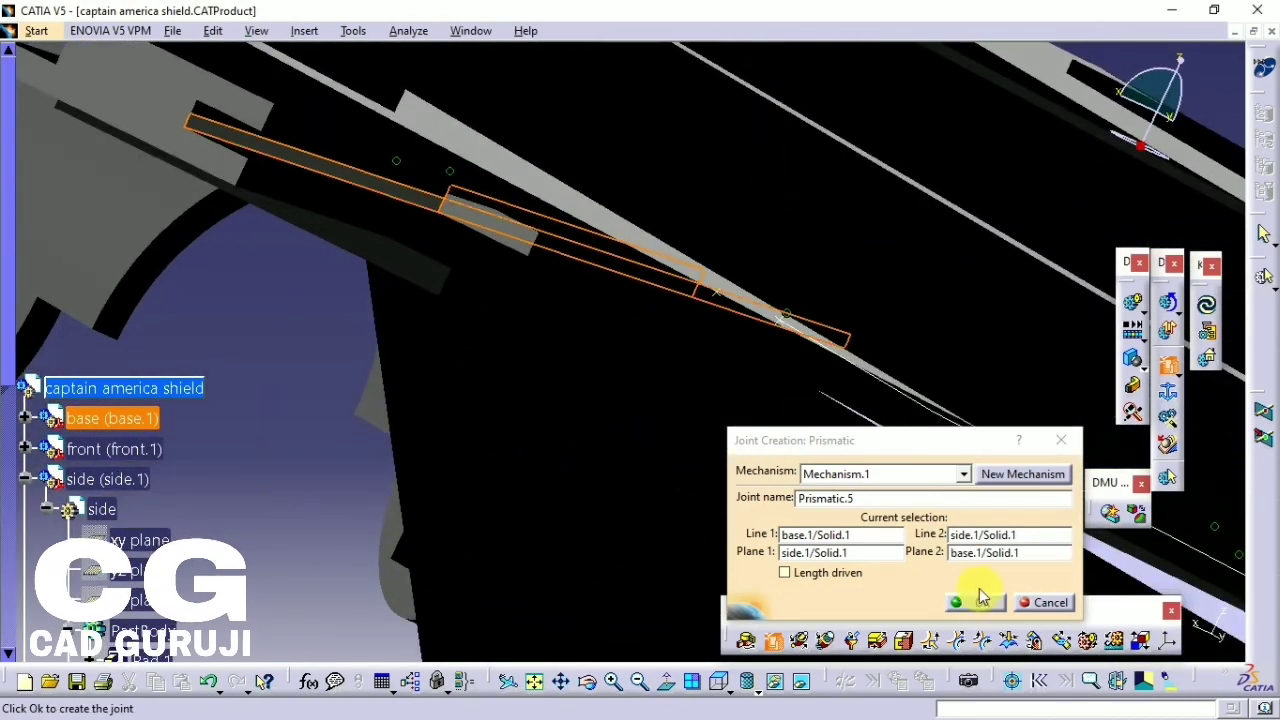
left_click(967, 603)
left_click(713, 409)
- Hide the side part's Sketch.9 and all assembly constraints
mouse_move(291, 423)
middle_mouse_down()
mouse_move(514, 449)
mouse_move(543, 349)
mouse_move(722, 342)
mouse_move(797, 563)
mouse_move(302, 442)
middle_mouse_up()
scroll(60, 479, "down", 5)
right_click(198, 500)
left_click(262, 298)
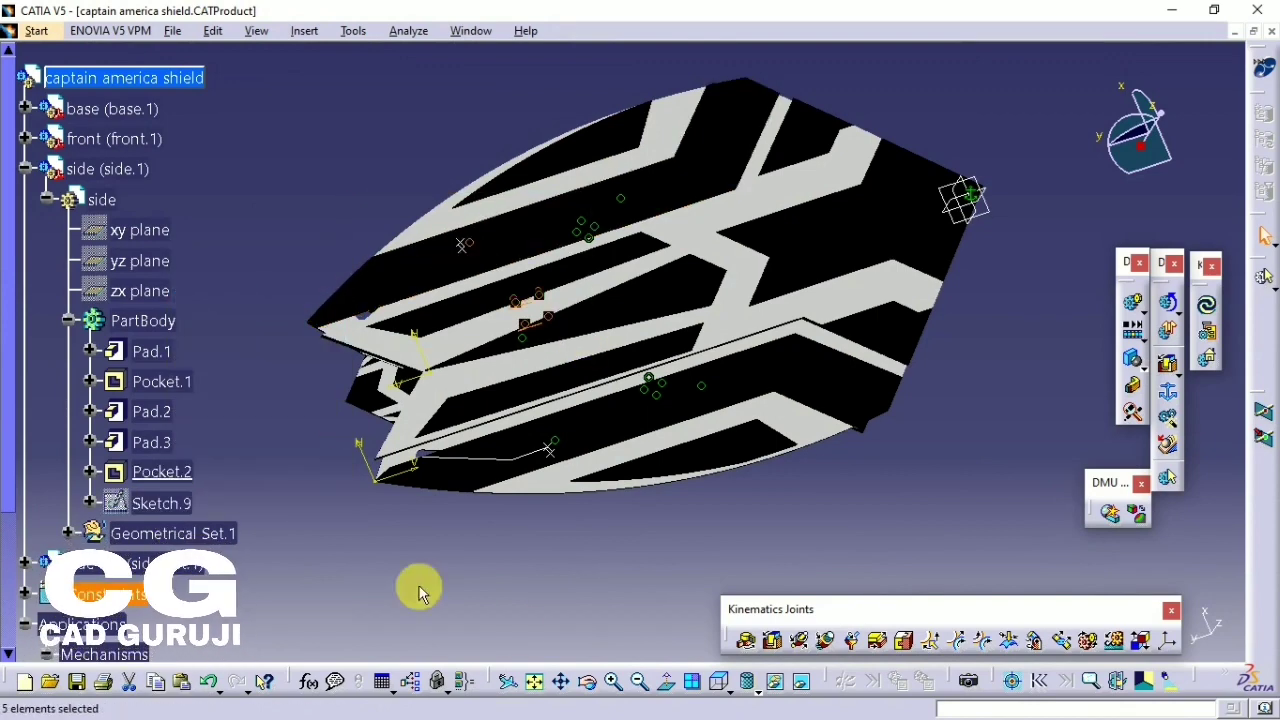
right_click(118, 594)
left_click(160, 381)
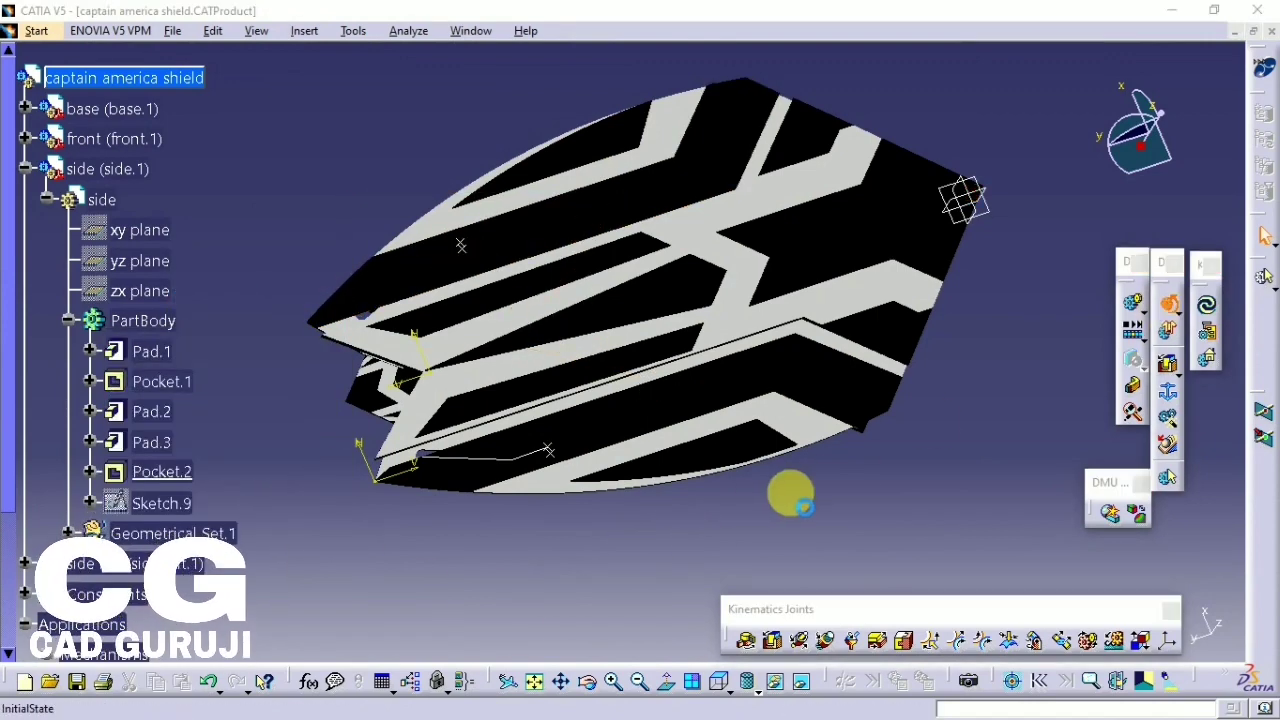
- Simulate Mechanism.1 on request with 40 steps, running Command.1 between -100 and 100, and close the simulation
left_click_drag(993, 505, 952, 498)
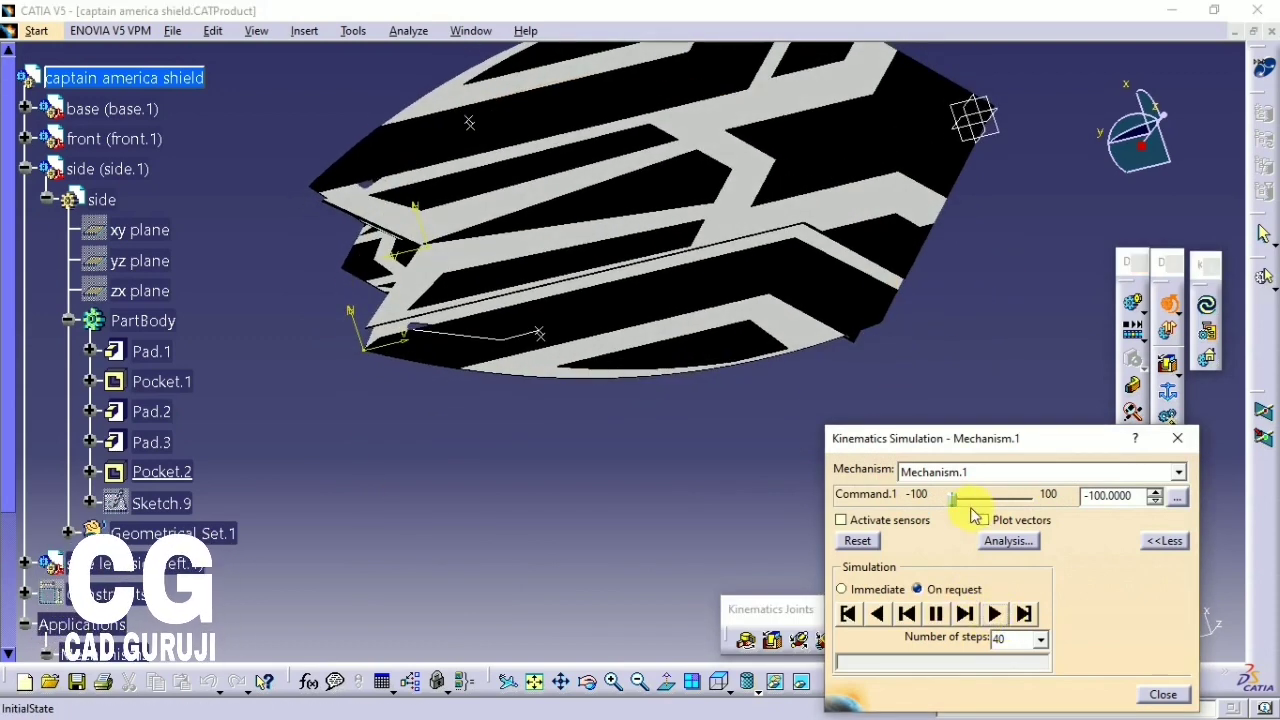
middle_click_drag(555, 352, 607, 438)
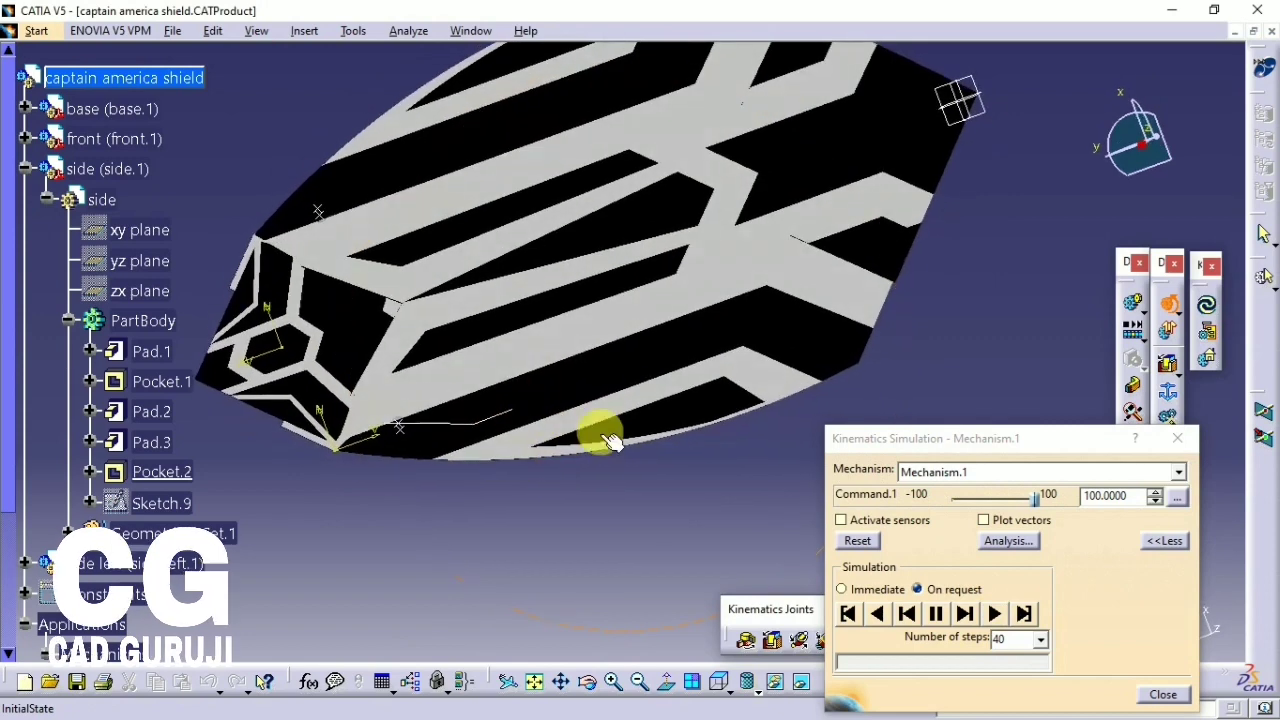
left_click(879, 614)
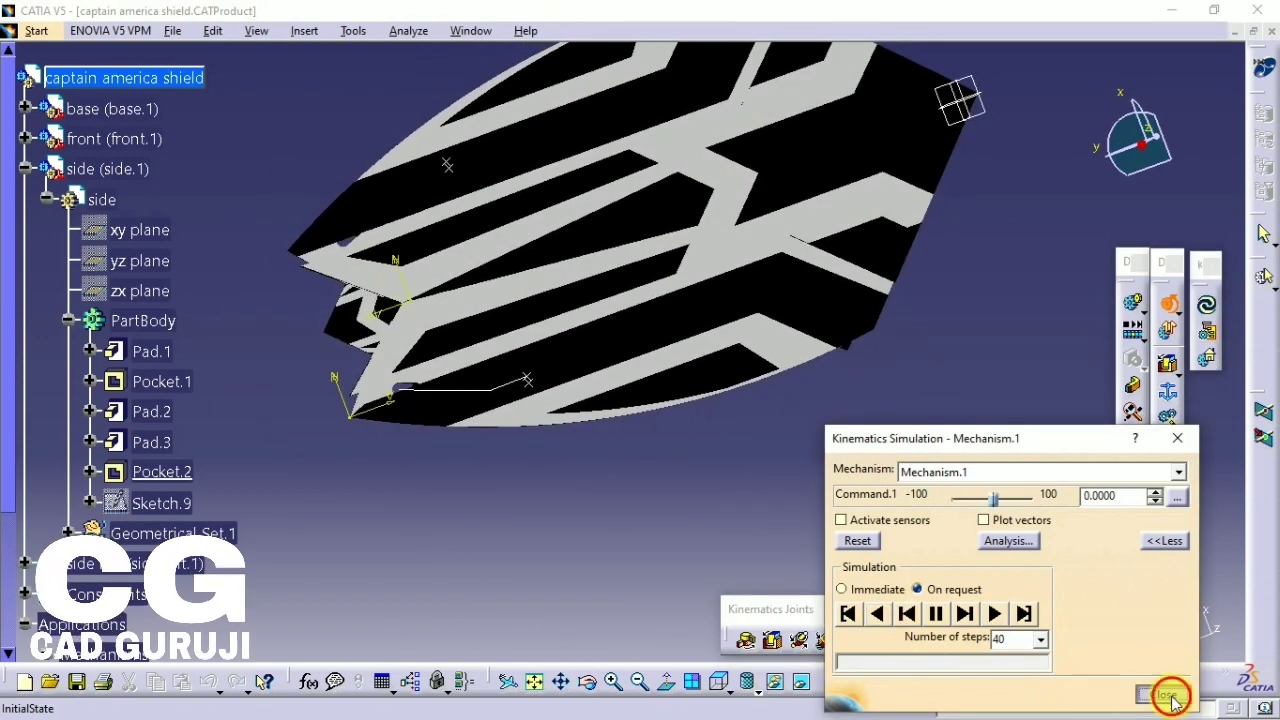
left_click(1170, 697)
left_click(1165, 308)
left_click(920, 500)
left_click(1123, 629)
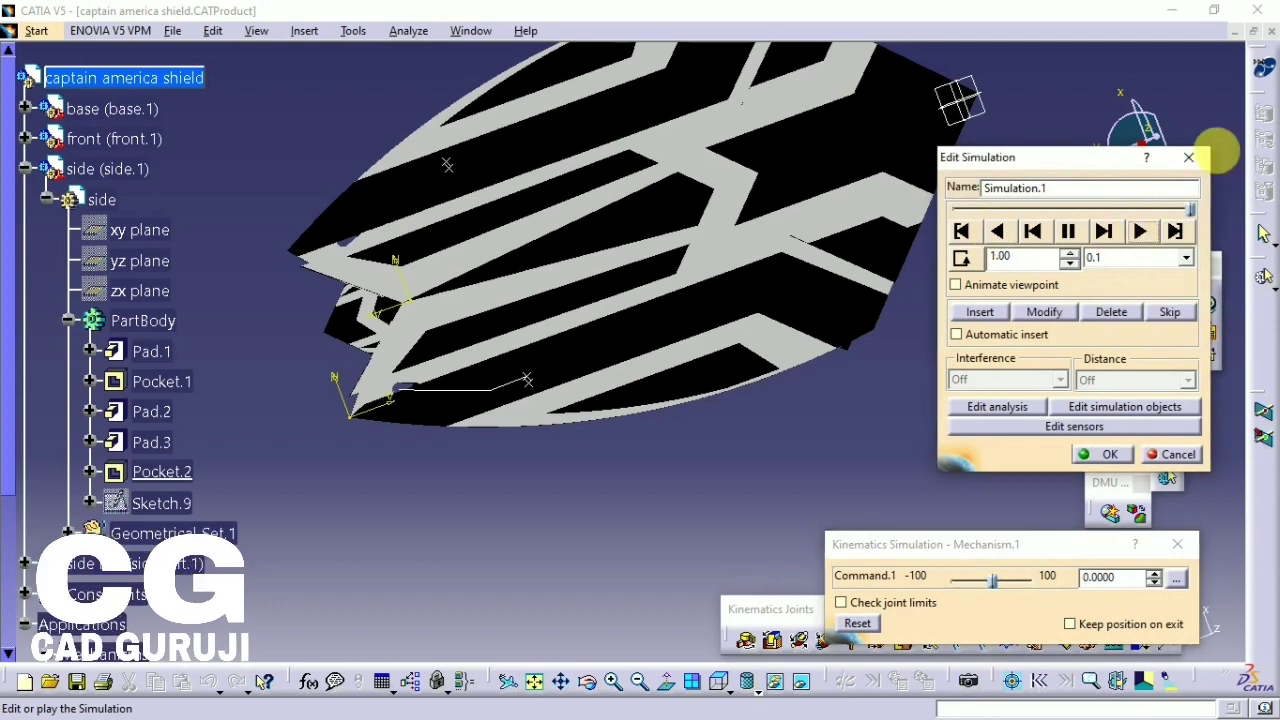
left_click(1189, 157)
- Create a simulation of Mechanism.1 with an interpolation step of 0.2 and play it
left_click(1133, 305)
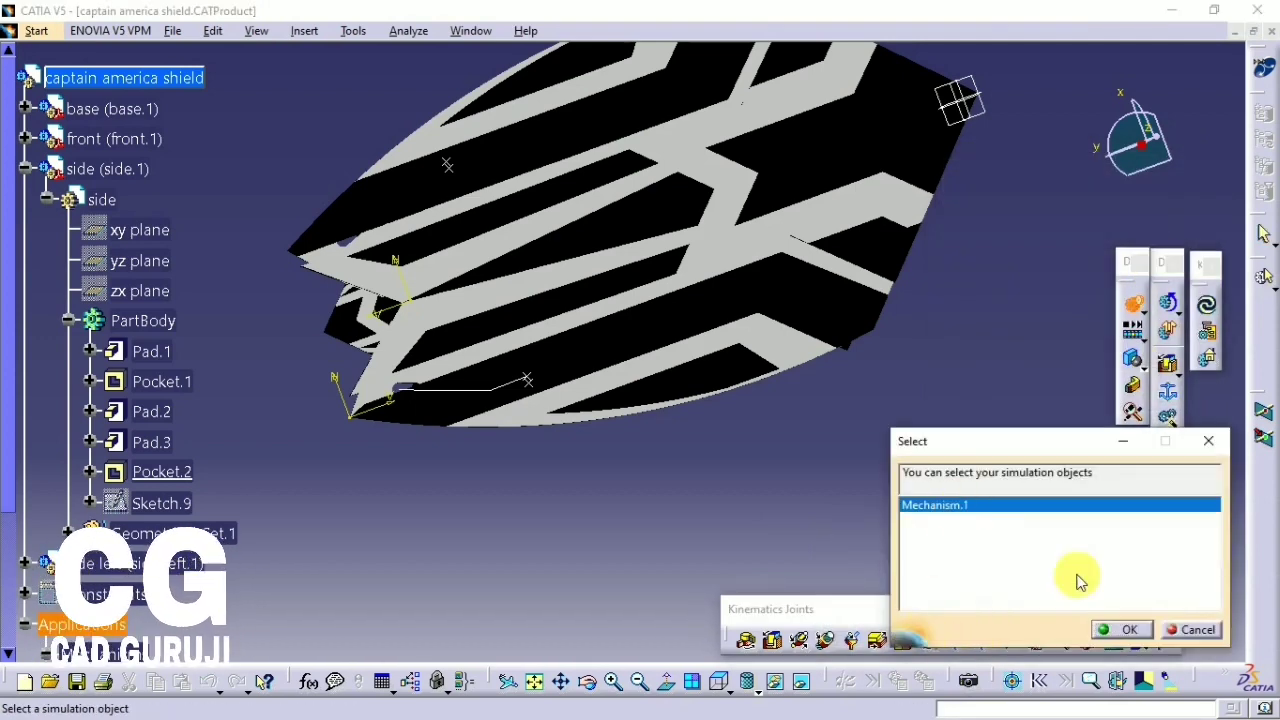
left_click(1121, 629)
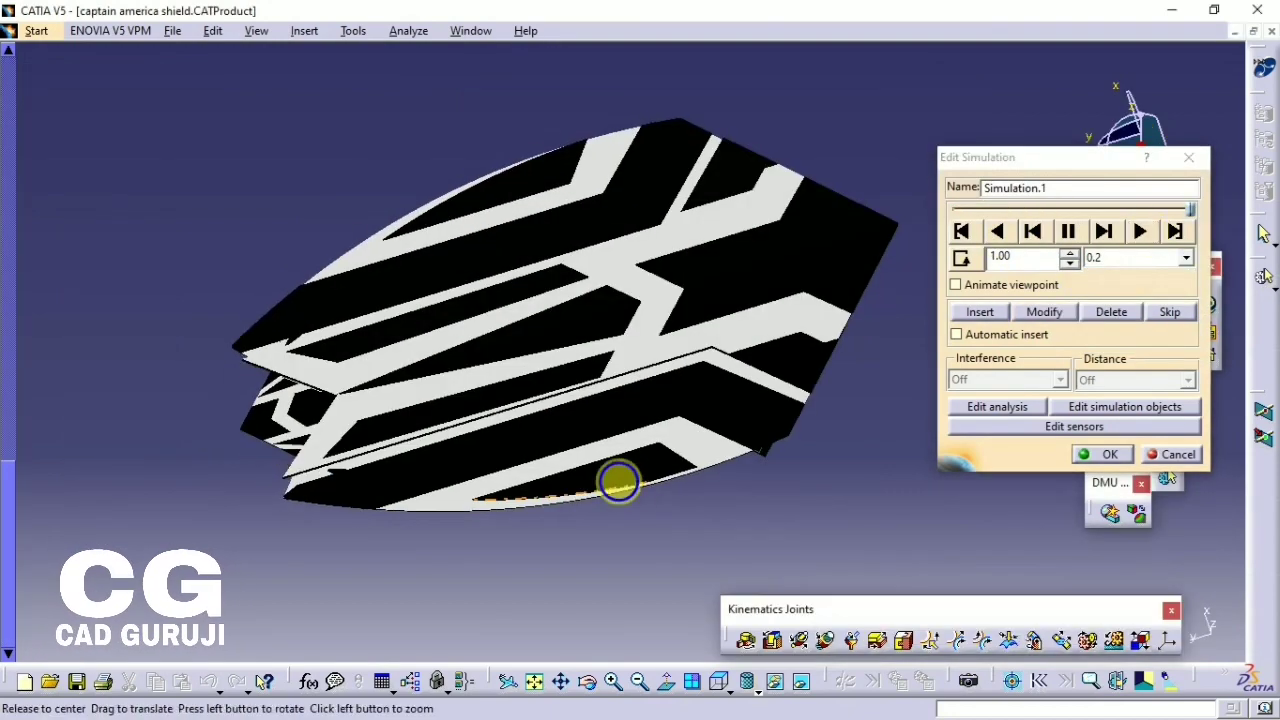
middle_click_drag(623, 486, 586, 71)
left_click(997, 231)
- Examine the running simulation from the shield's underside and front to check how the parts slide
middle_click_drag(700, 300, 680, 200)
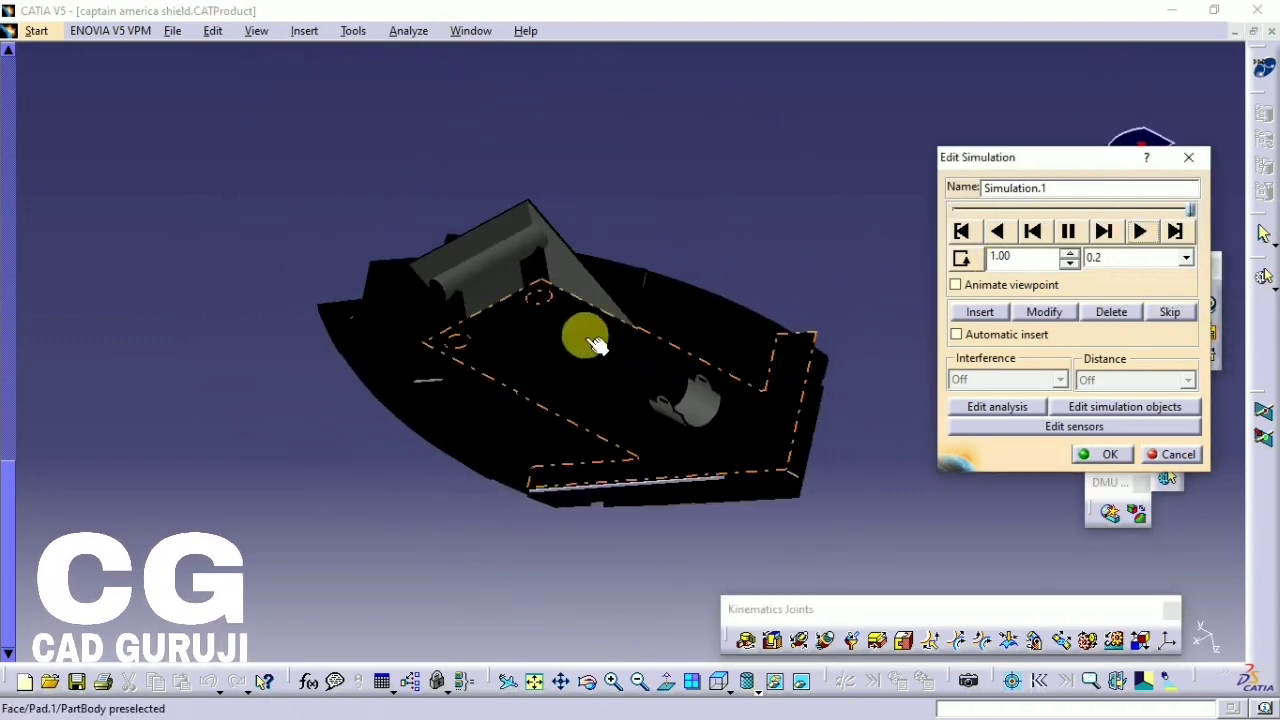
middle_click_drag(597, 346, 972, 284)
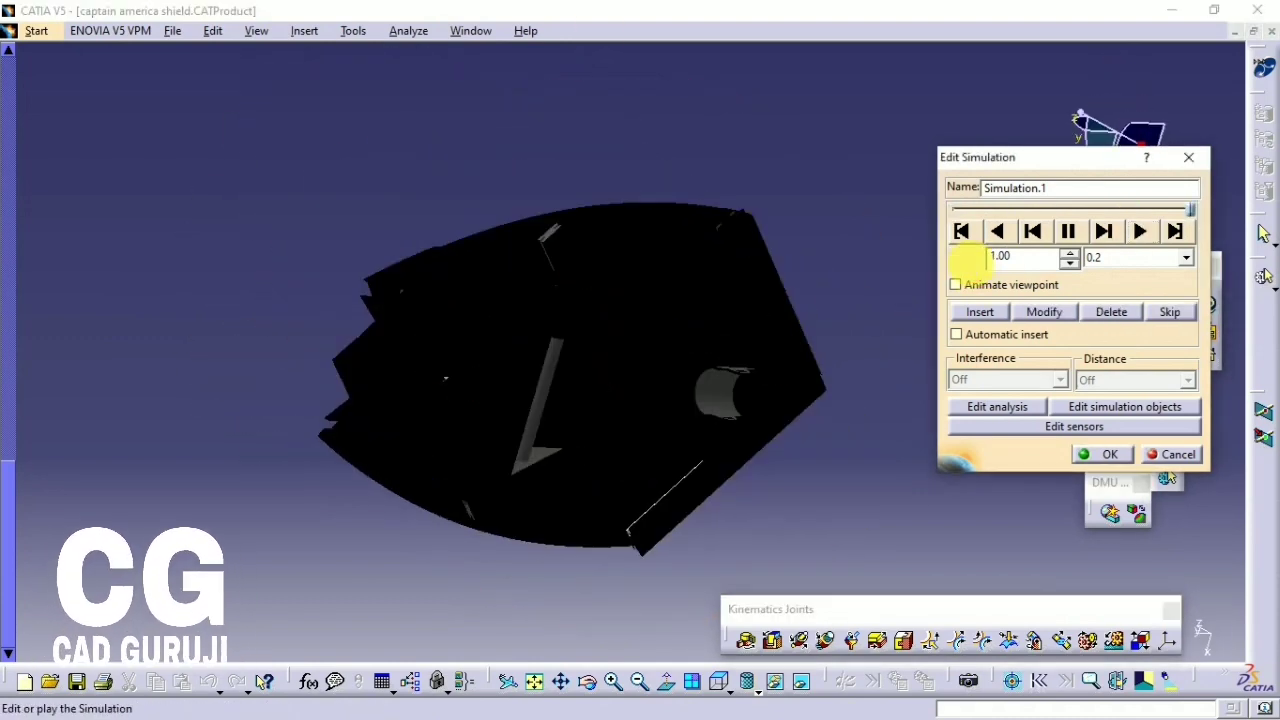
middle_click_drag(832, 205, 695, 313)
middle_click_drag(630, 142, 698, 55)
middle_click_drag(776, 277, 603, 374)
middle_click_drag(688, 376, 452, 330)
middle_click_drag(479, 334, 545, 622)
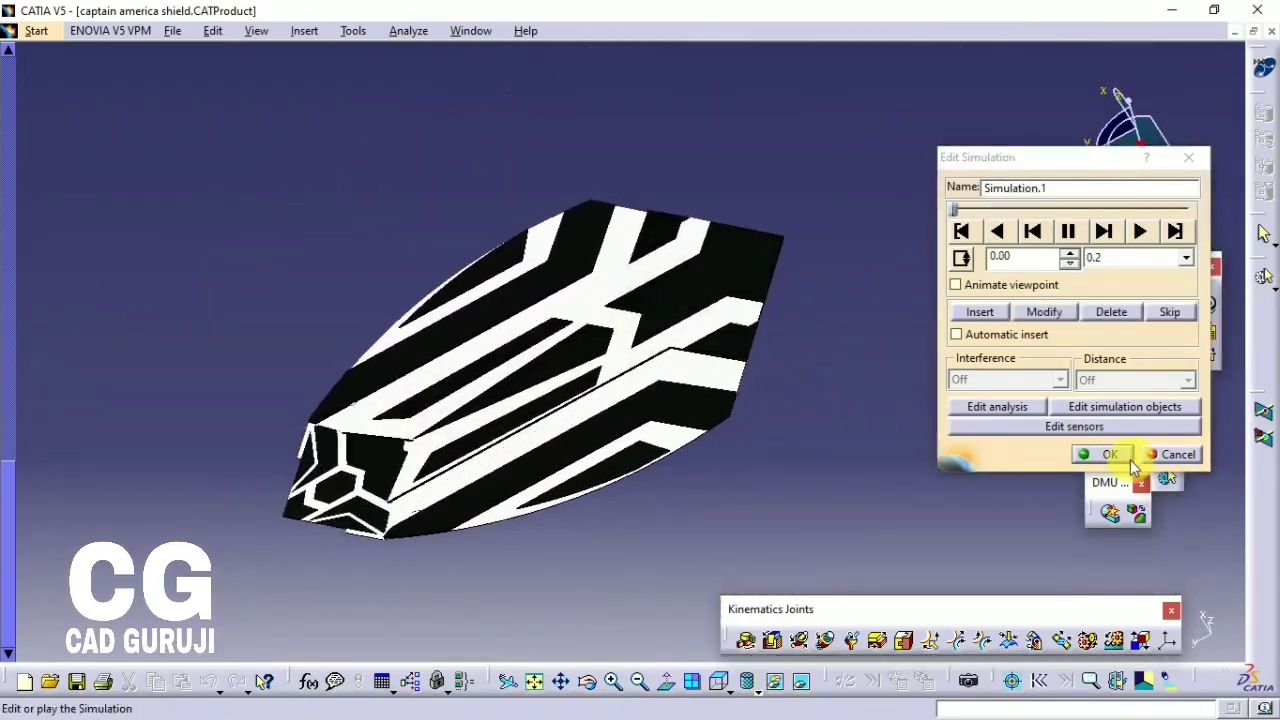